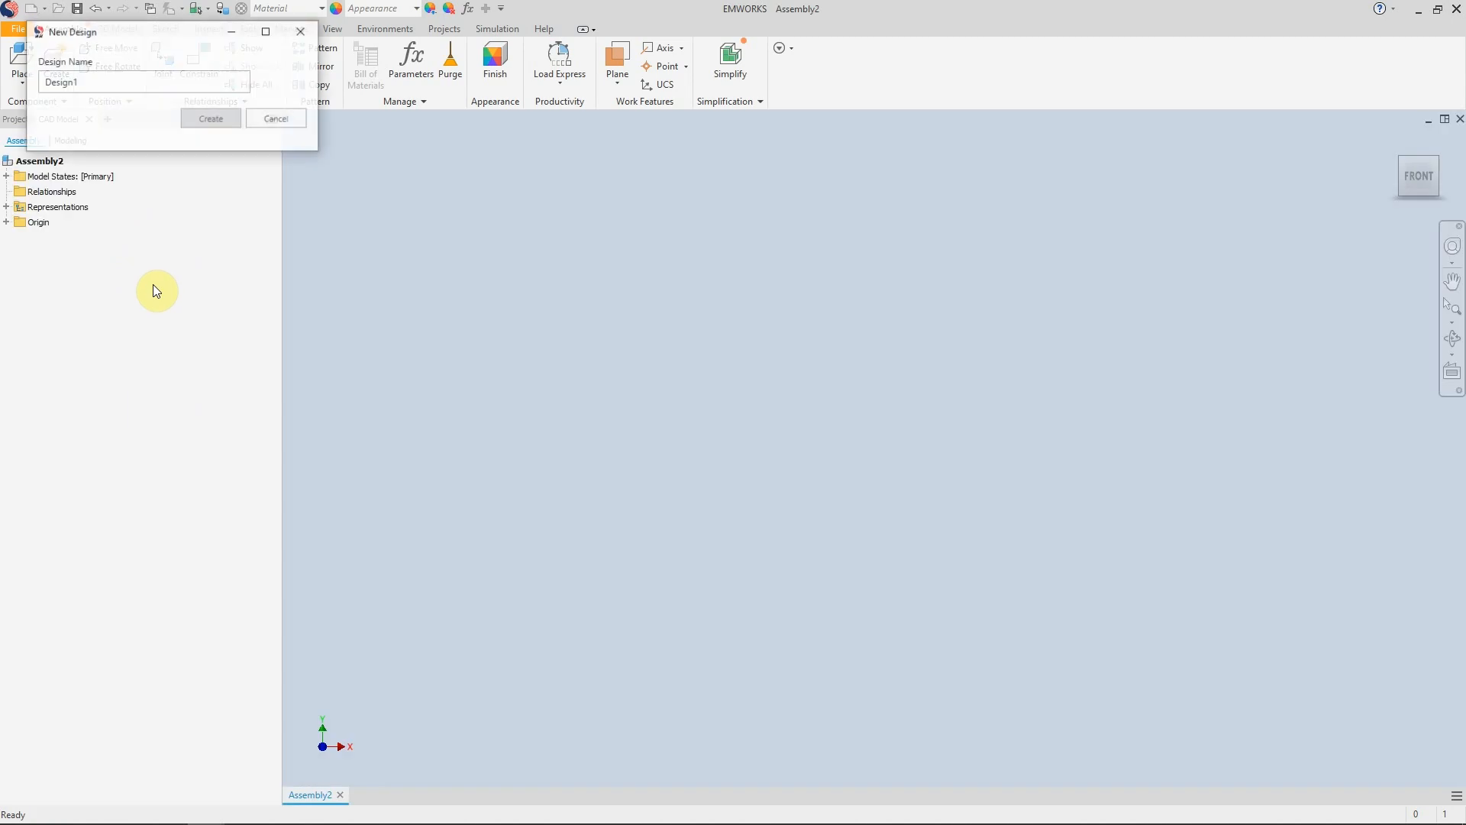
Step: Create a new design named Design1
left_click(212, 118)
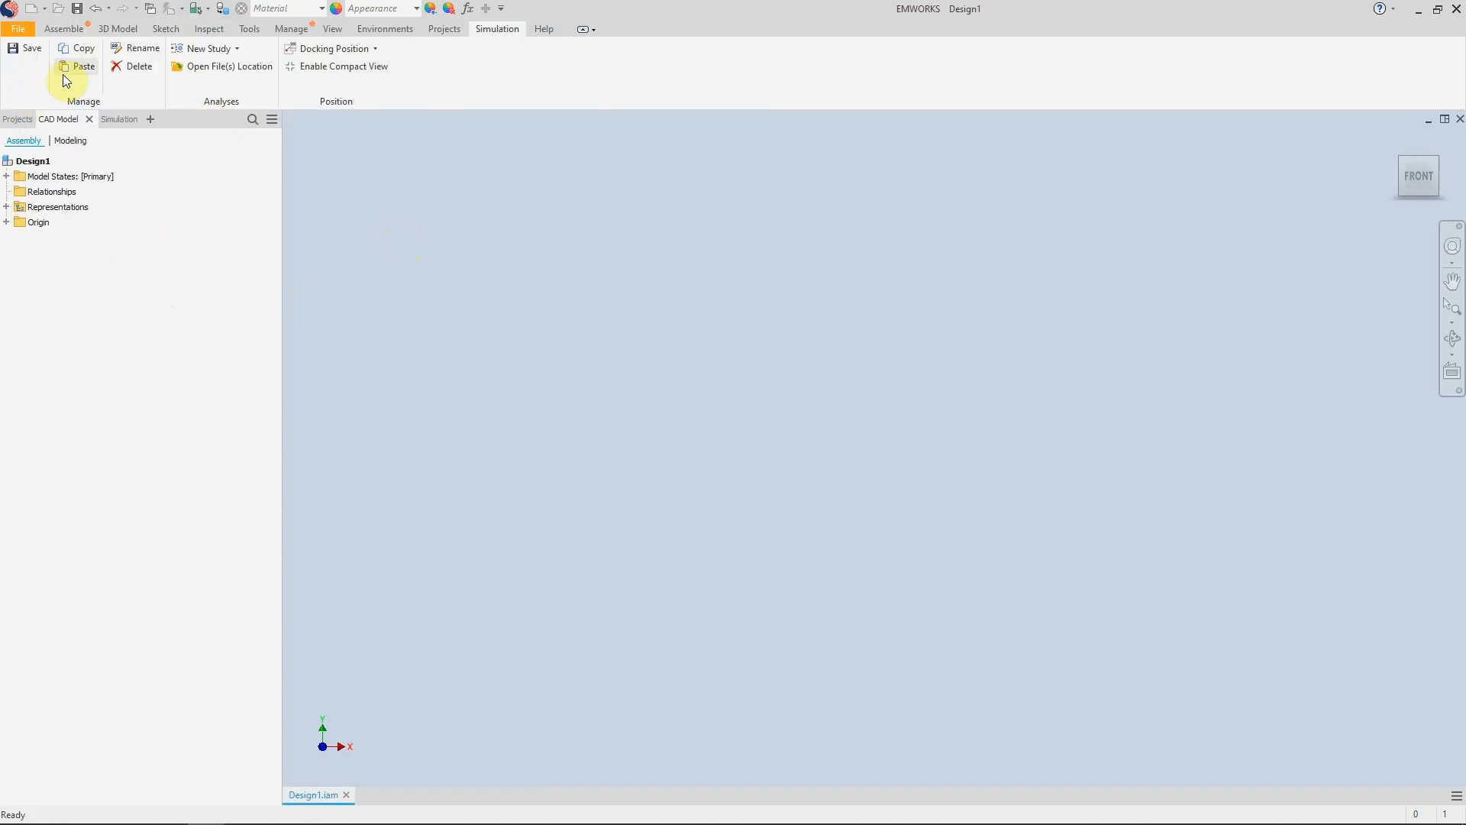
left_click(65, 29)
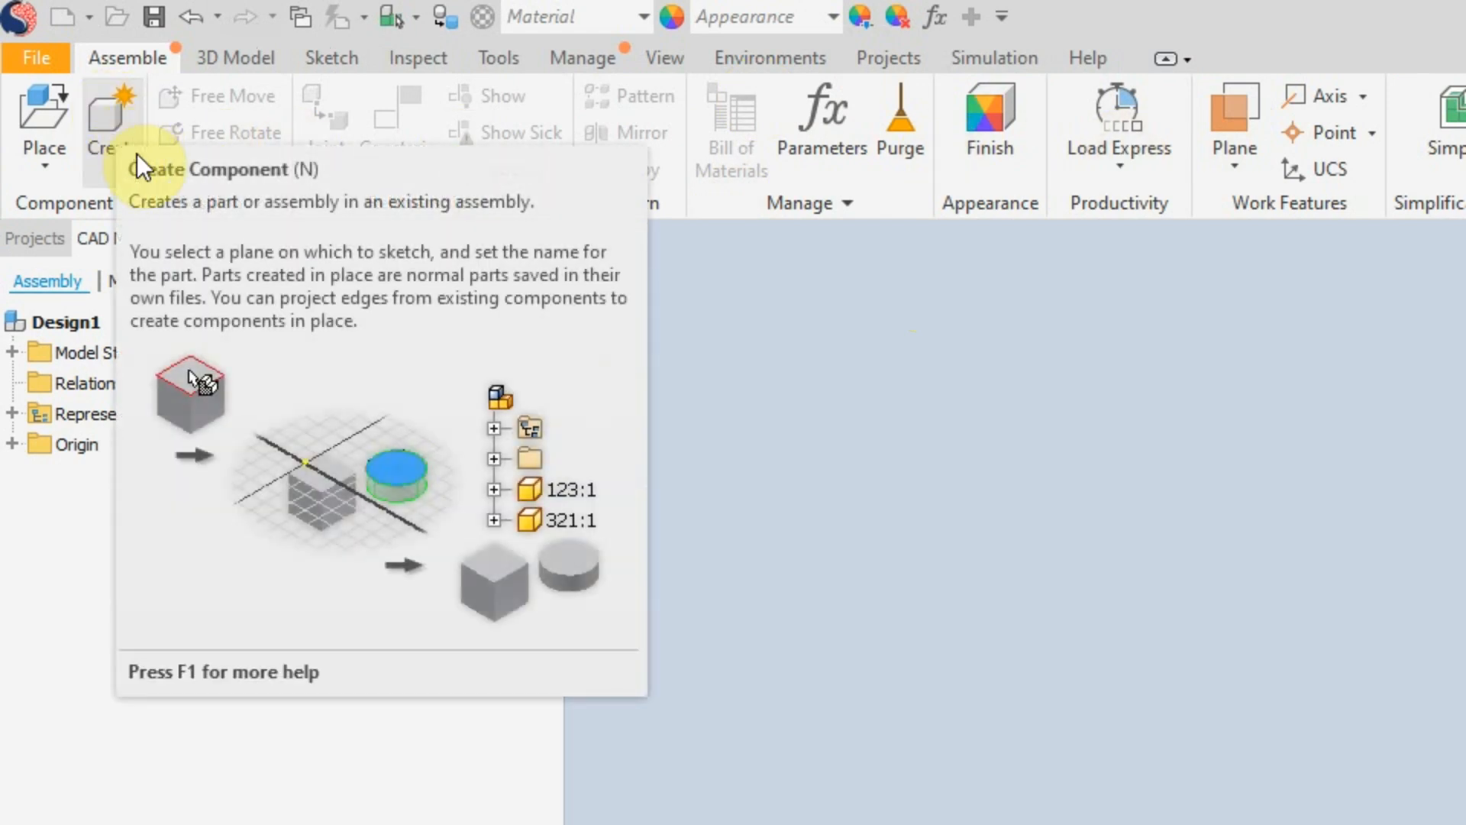
Step: Place core.step, secondary.step and primary.step from the Downloads folder together into the assembly
left_click(38, 159)
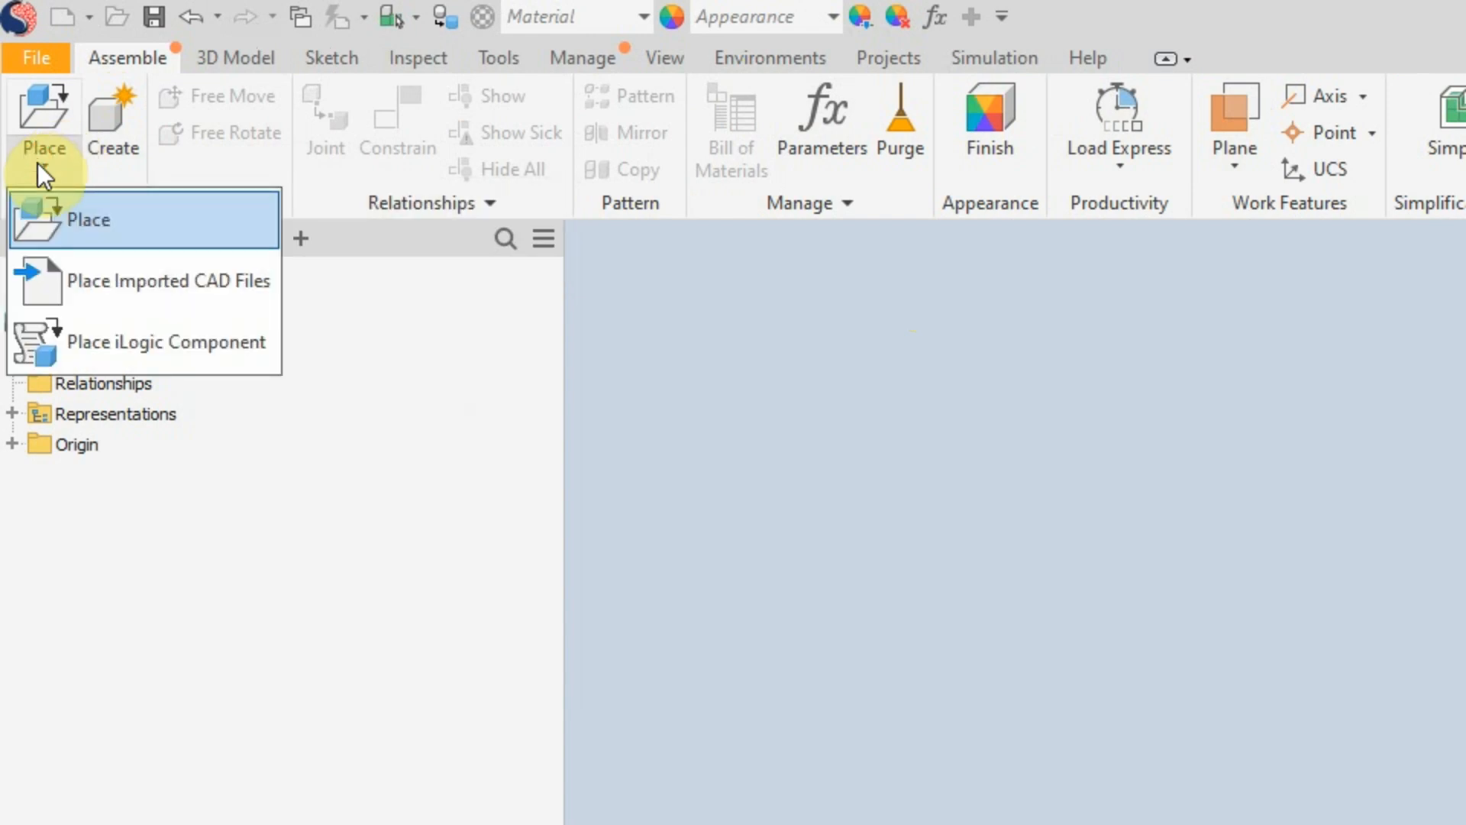
left_click(72, 218)
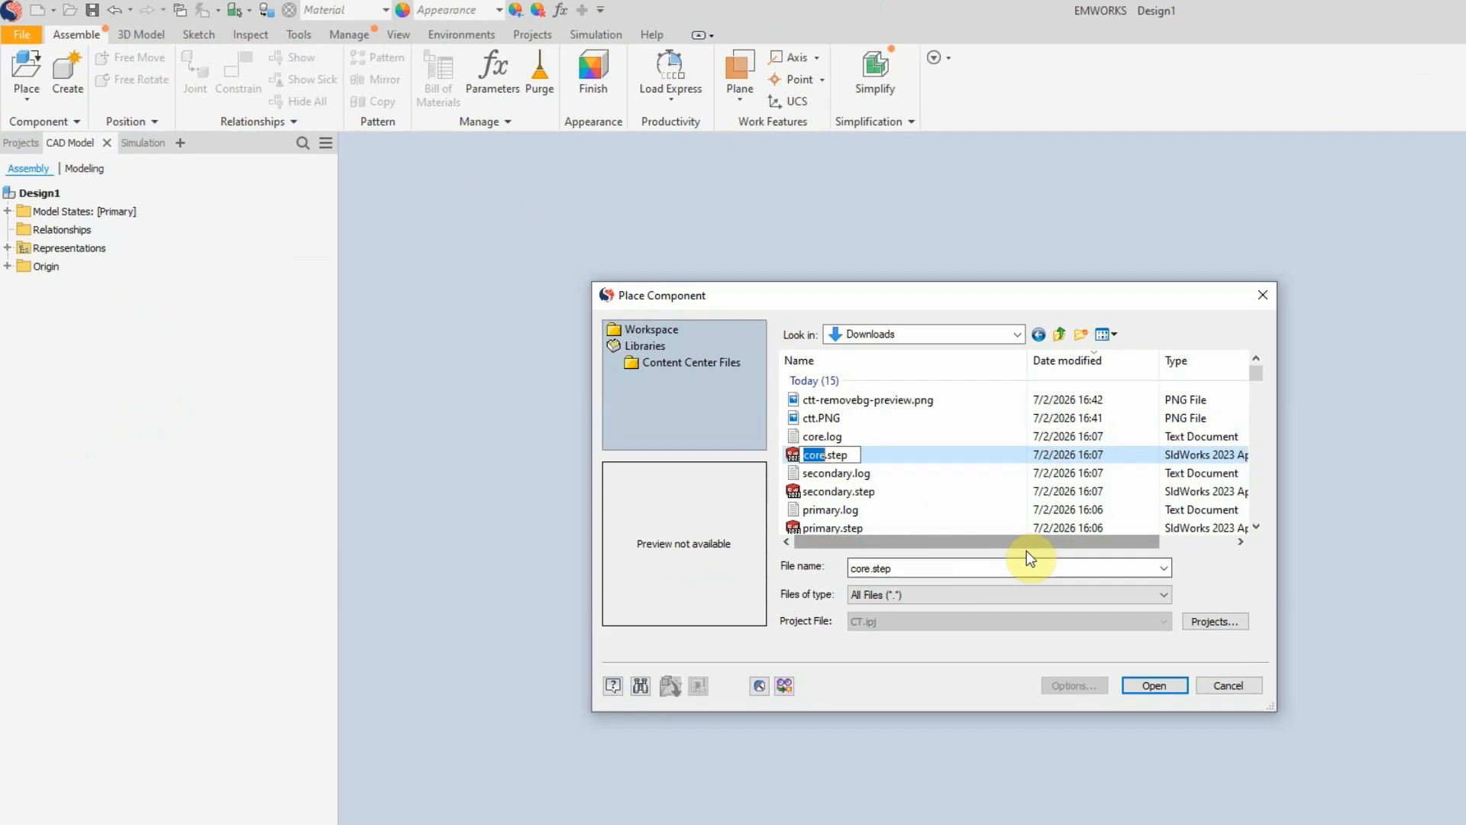
left_click(960, 495)
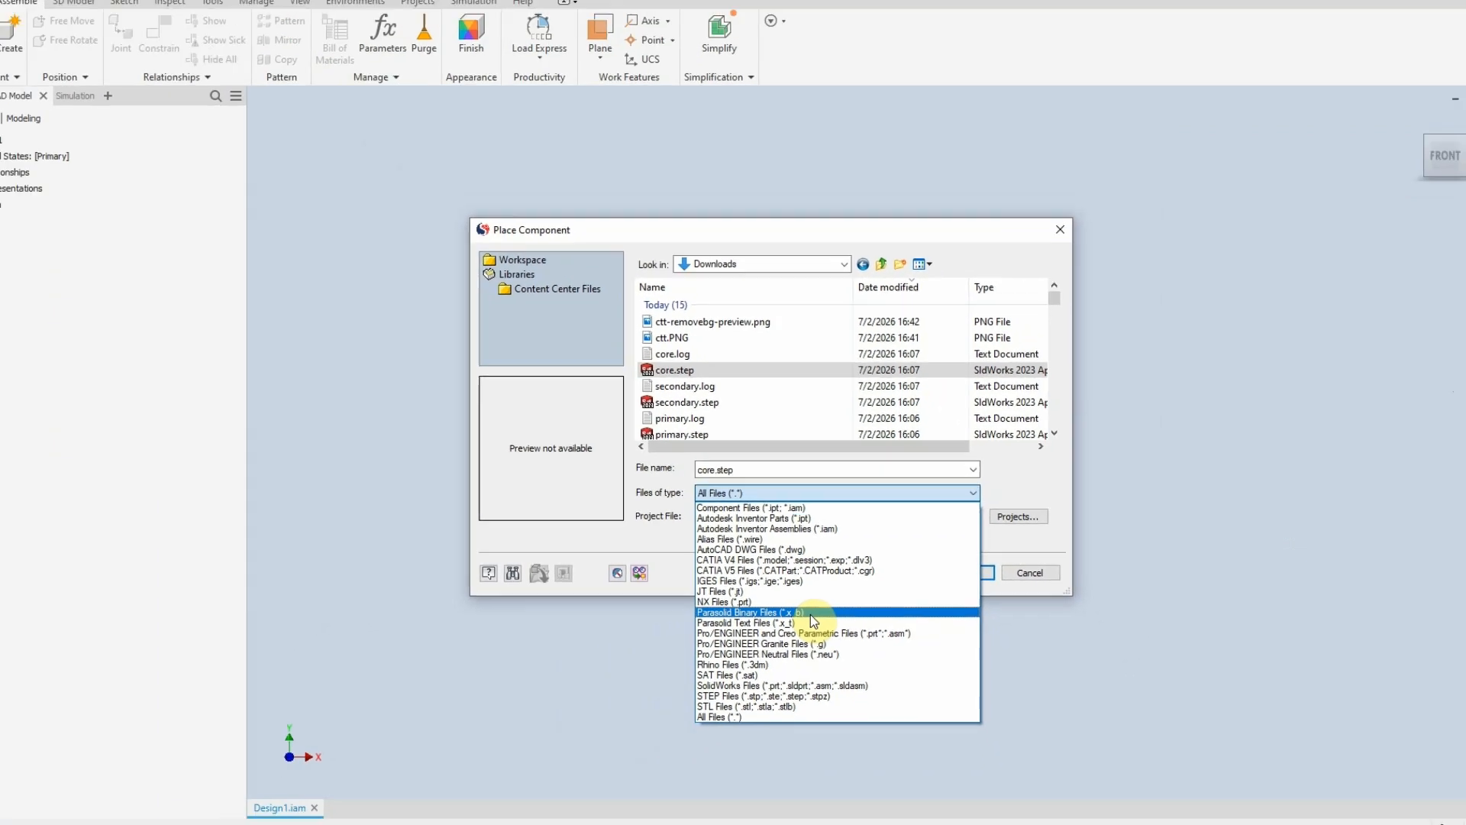
left_click(567, 305)
left_click(698, 410, "ctrl")
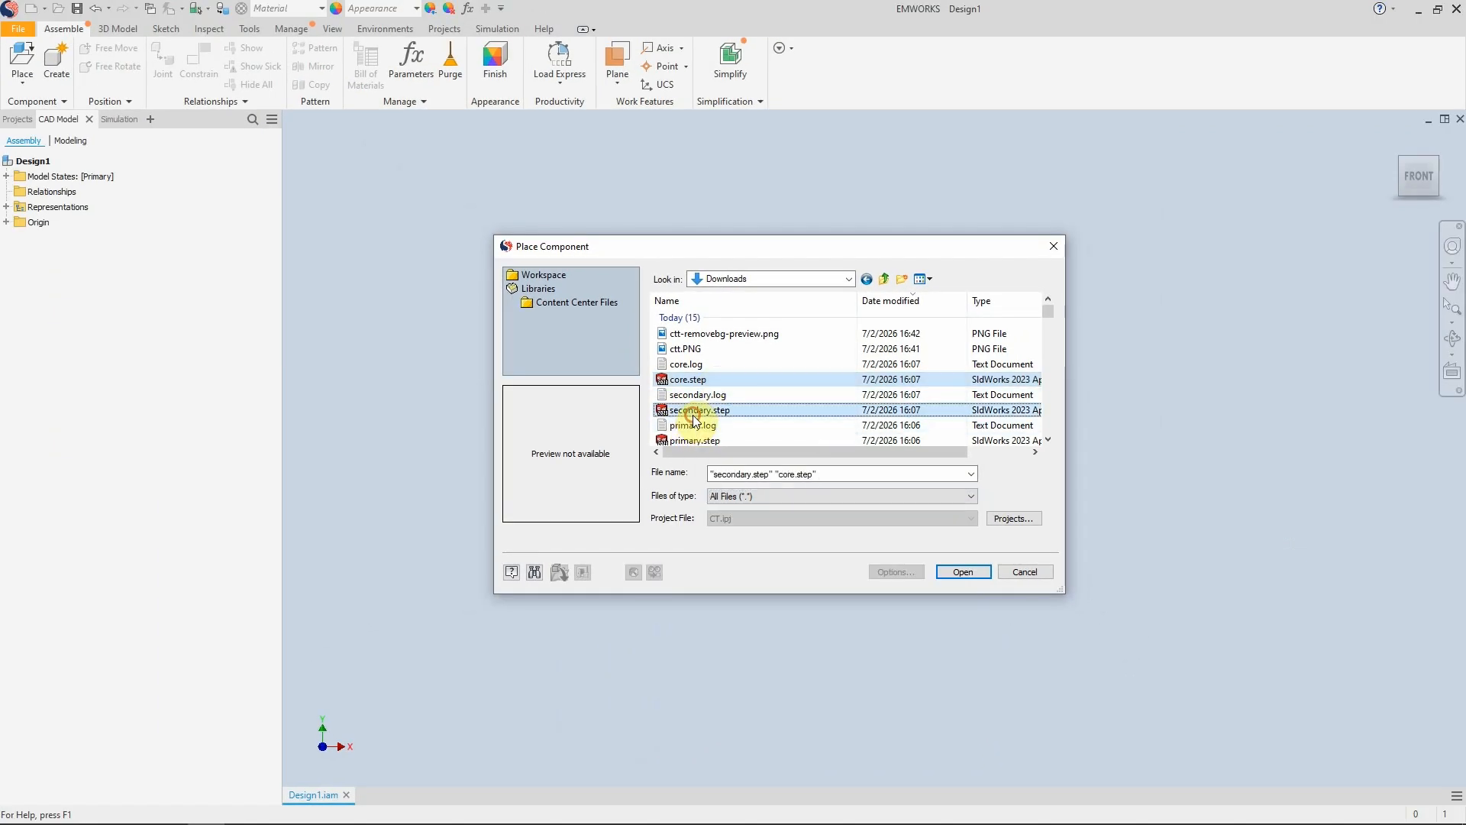
left_click(689, 441, "ctrl")
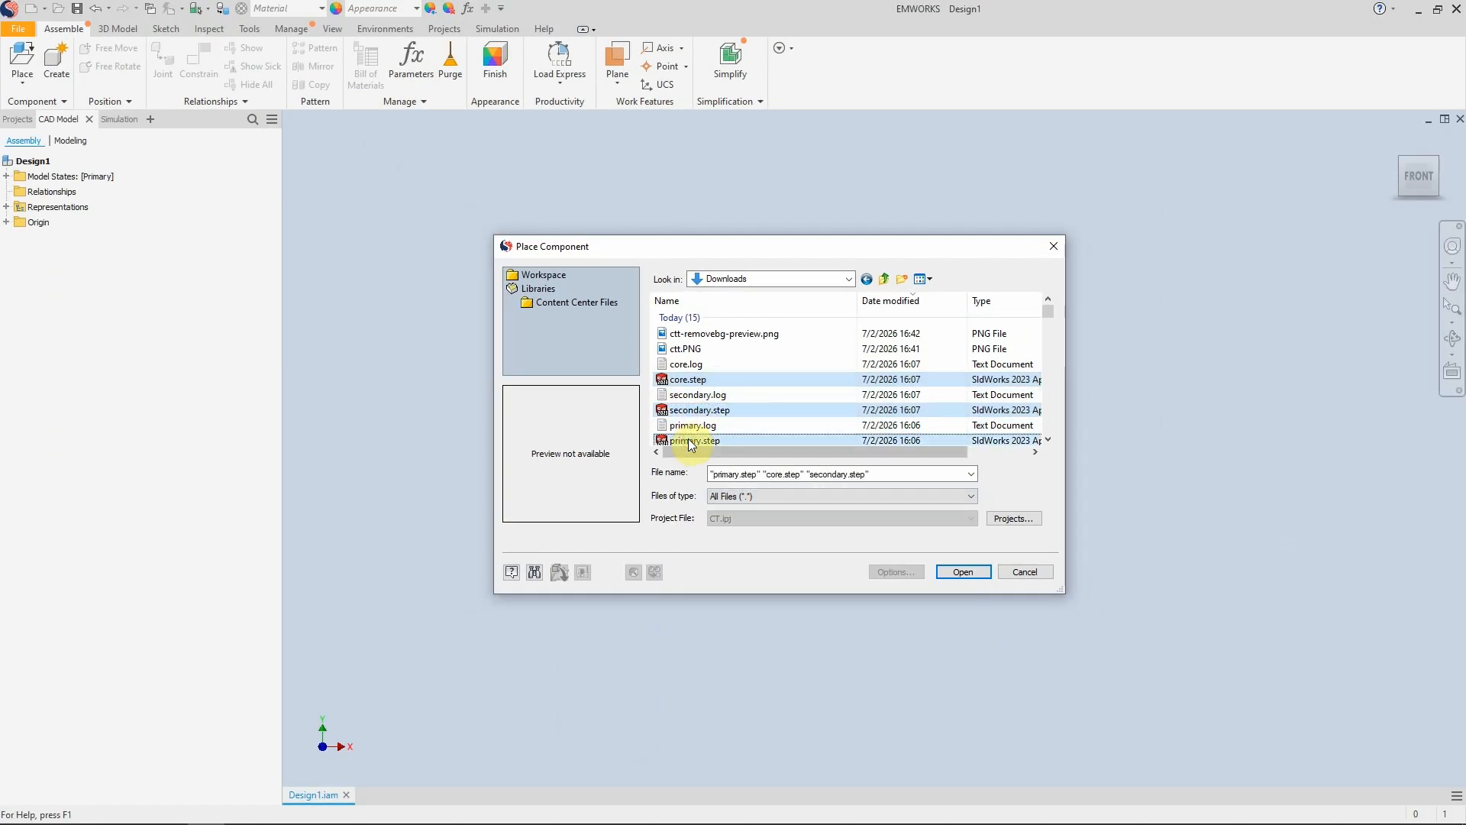
left_click(964, 572)
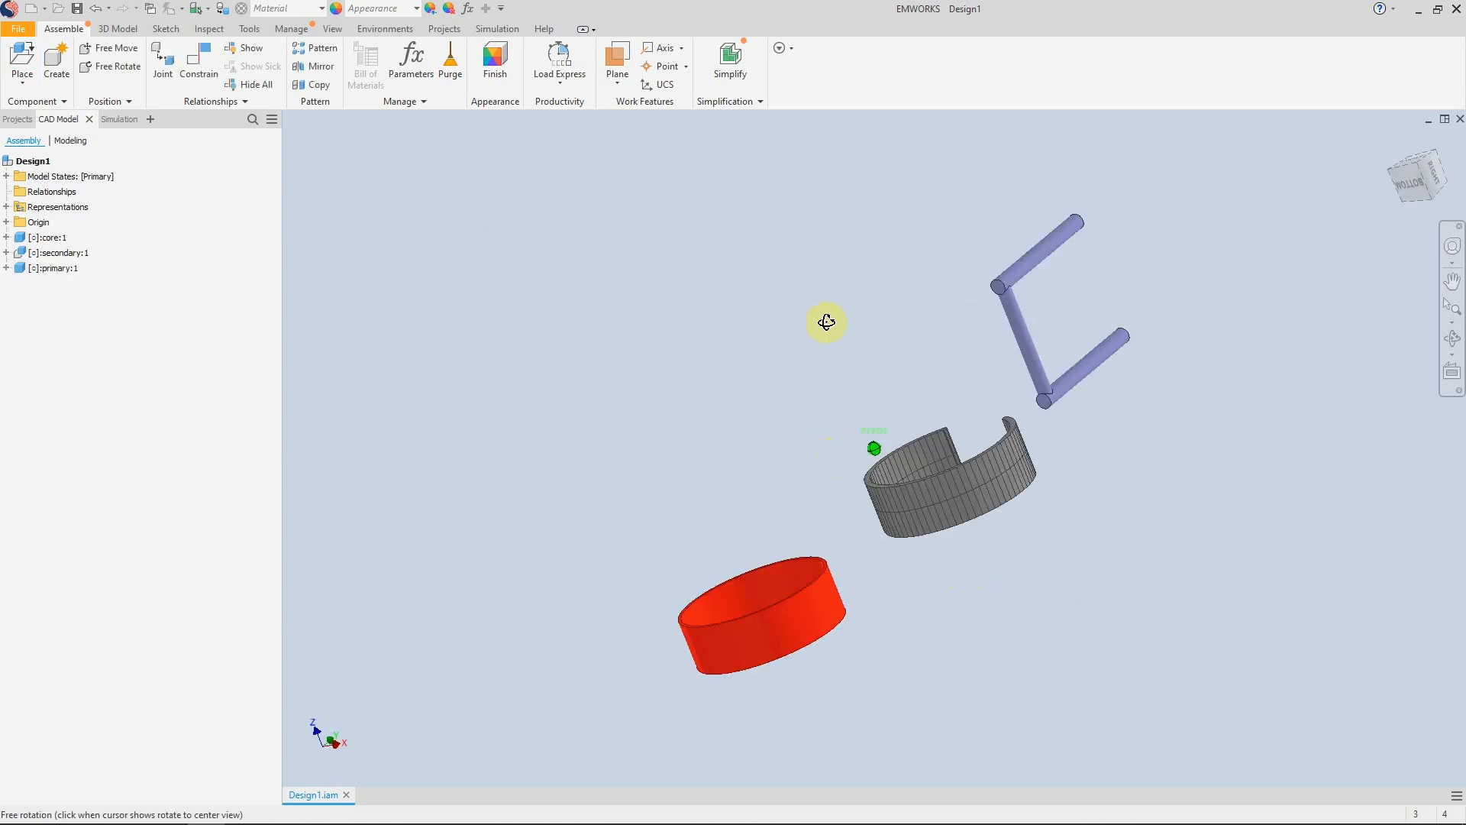
mouse_move(861, 382)
middle_mouse_down("shift")
mouse_move(836, 409)
mouse_move(894, 426)
mouse_move(940, 386)
middle_mouse_up("shift")
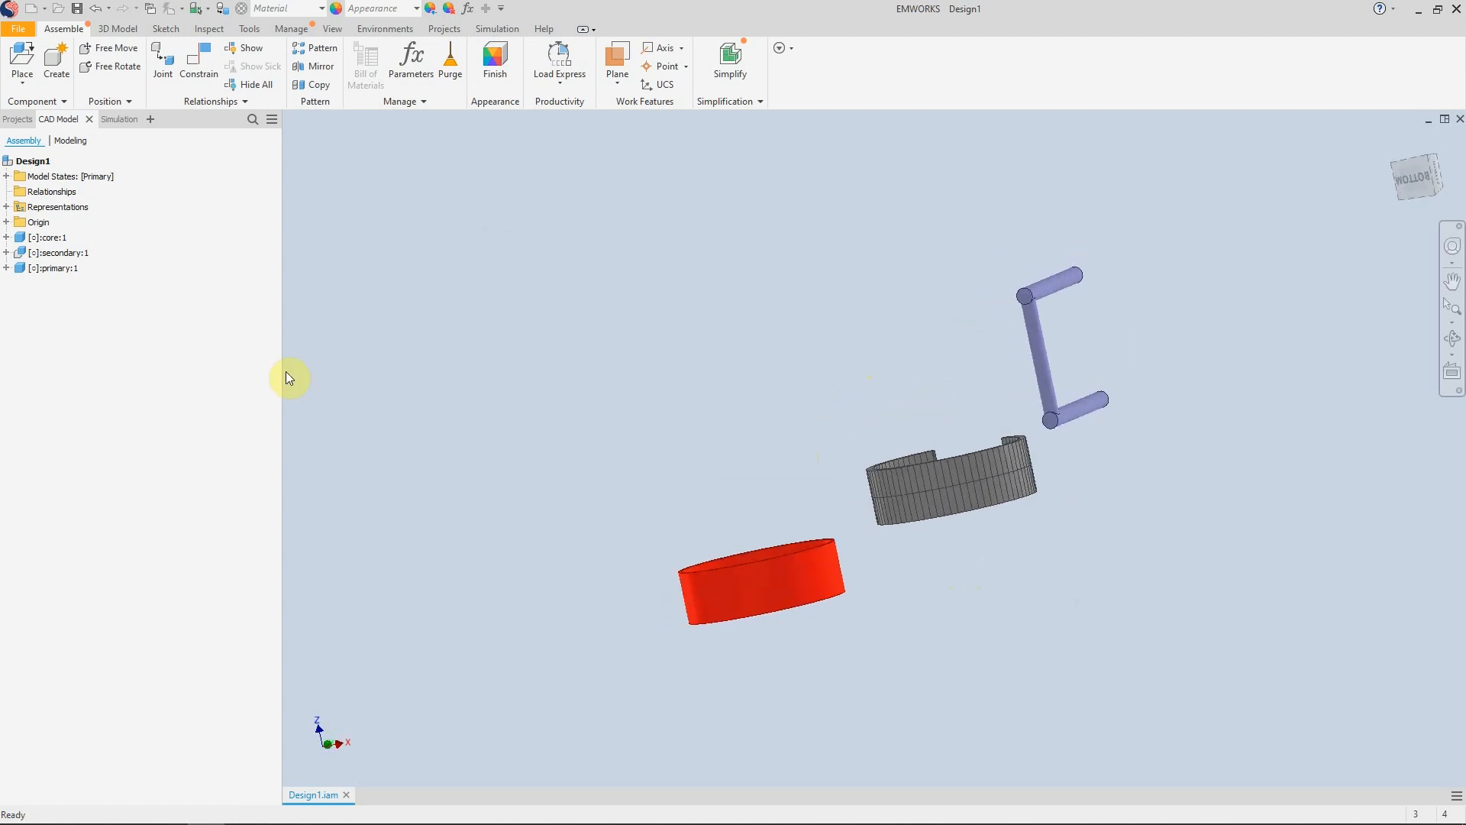
Step: Mate the core's center point to the assembly's center point, and the secondary's center point to the primary's, with 0 mm offset
left_click(7, 237)
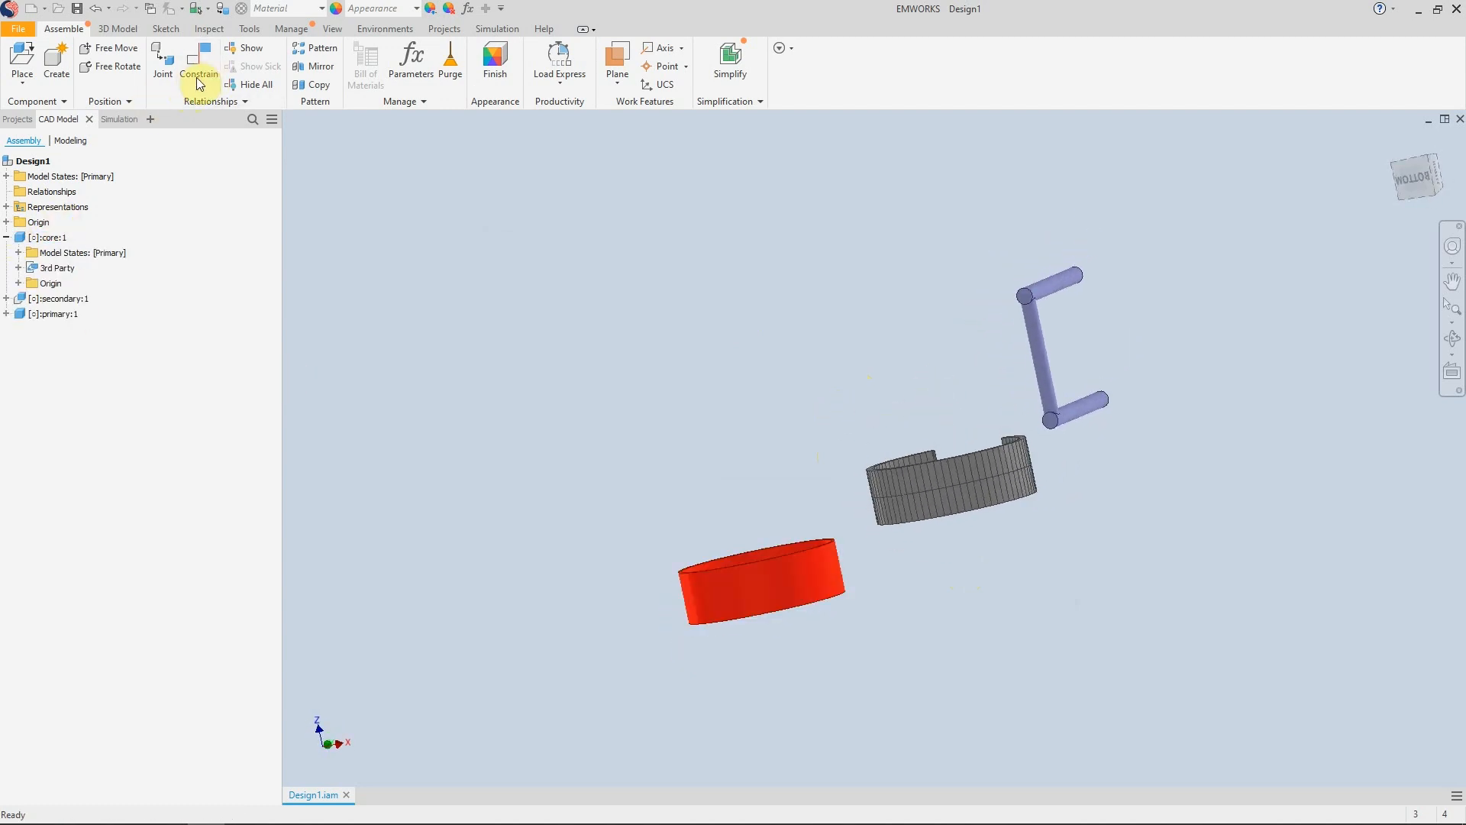
left_click(18, 283)
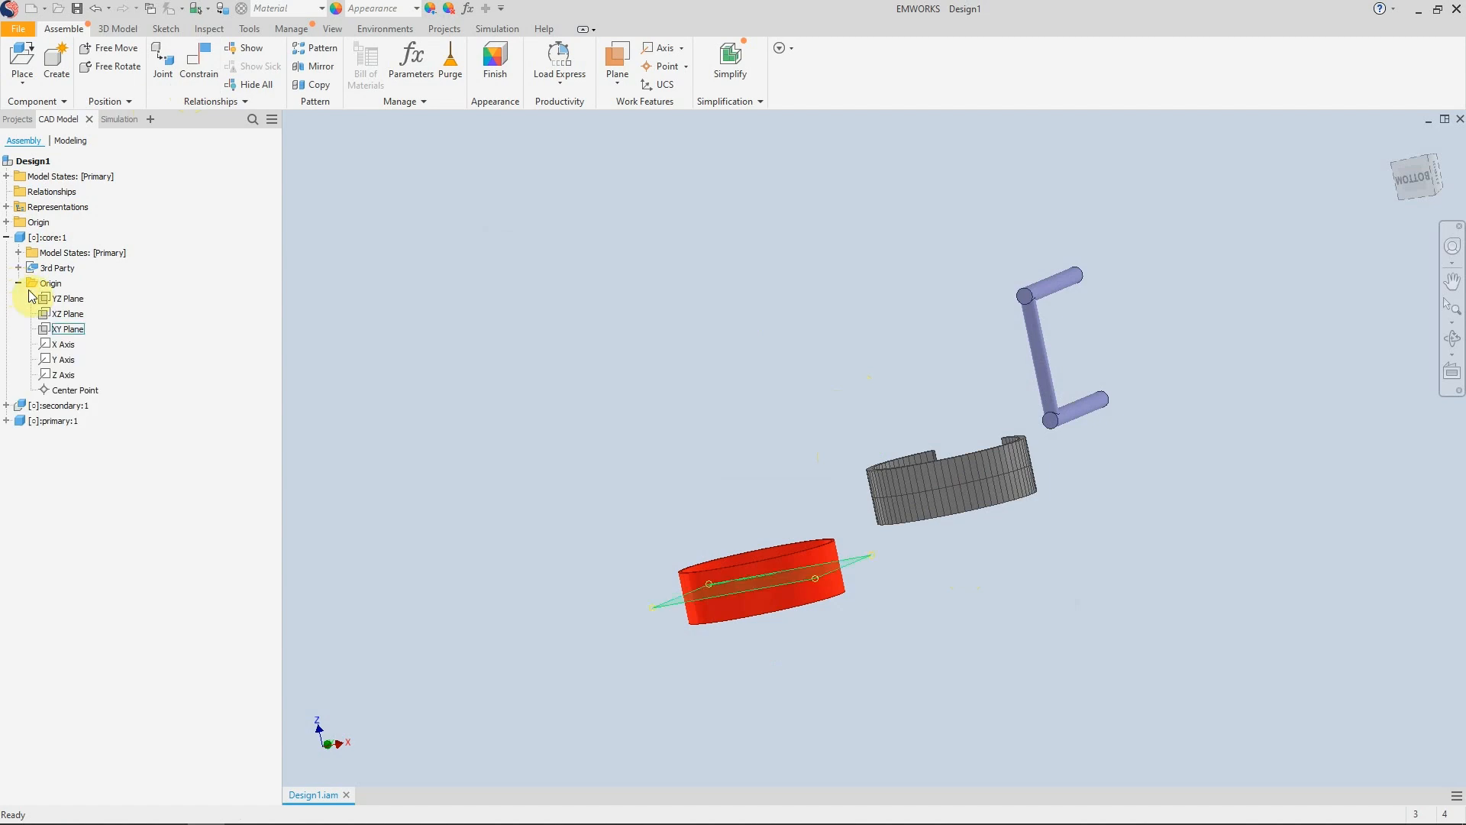
left_click(61, 391)
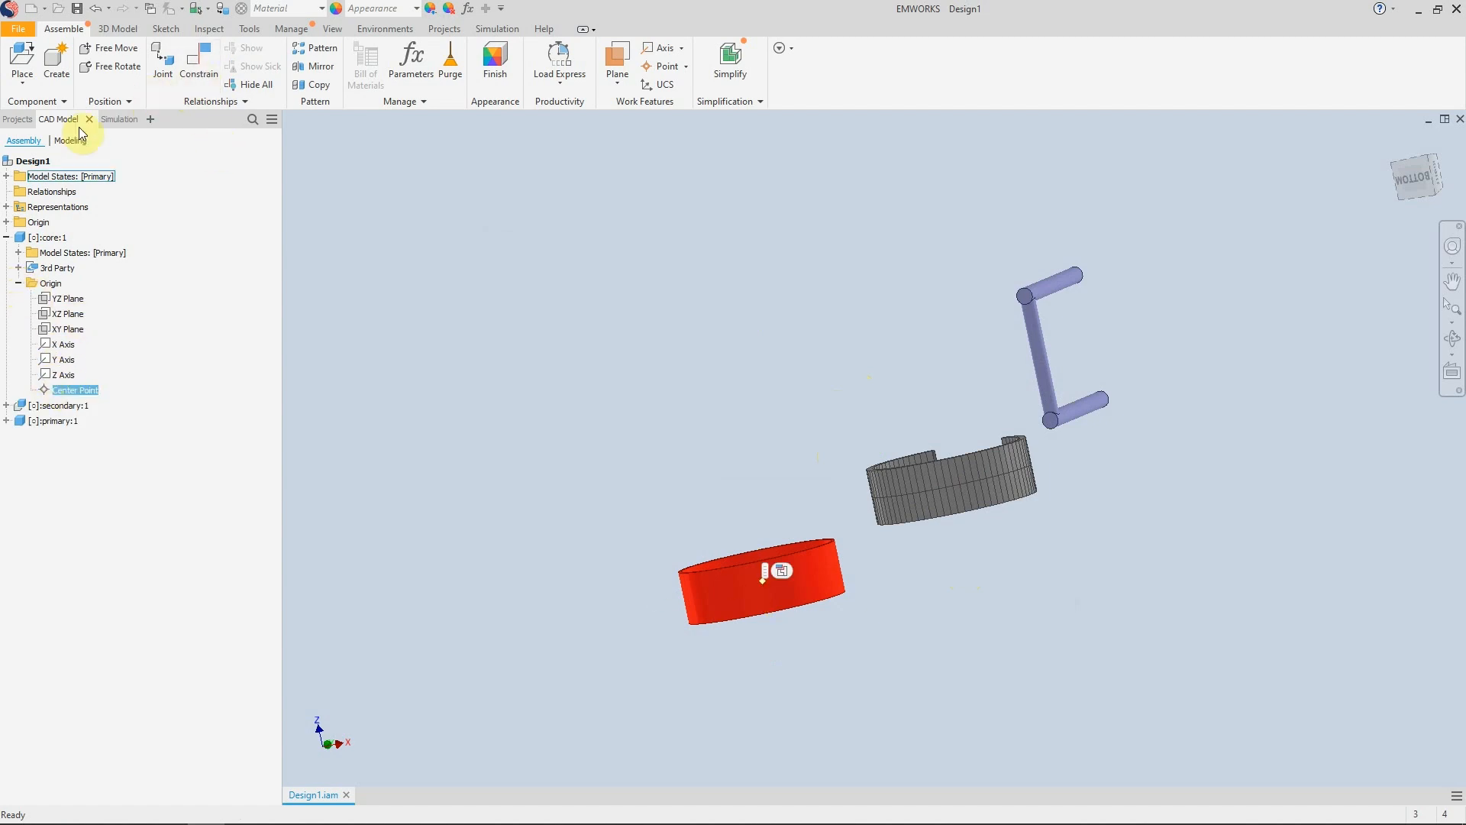
left_click(6, 222)
left_click(62, 328, "ctrl")
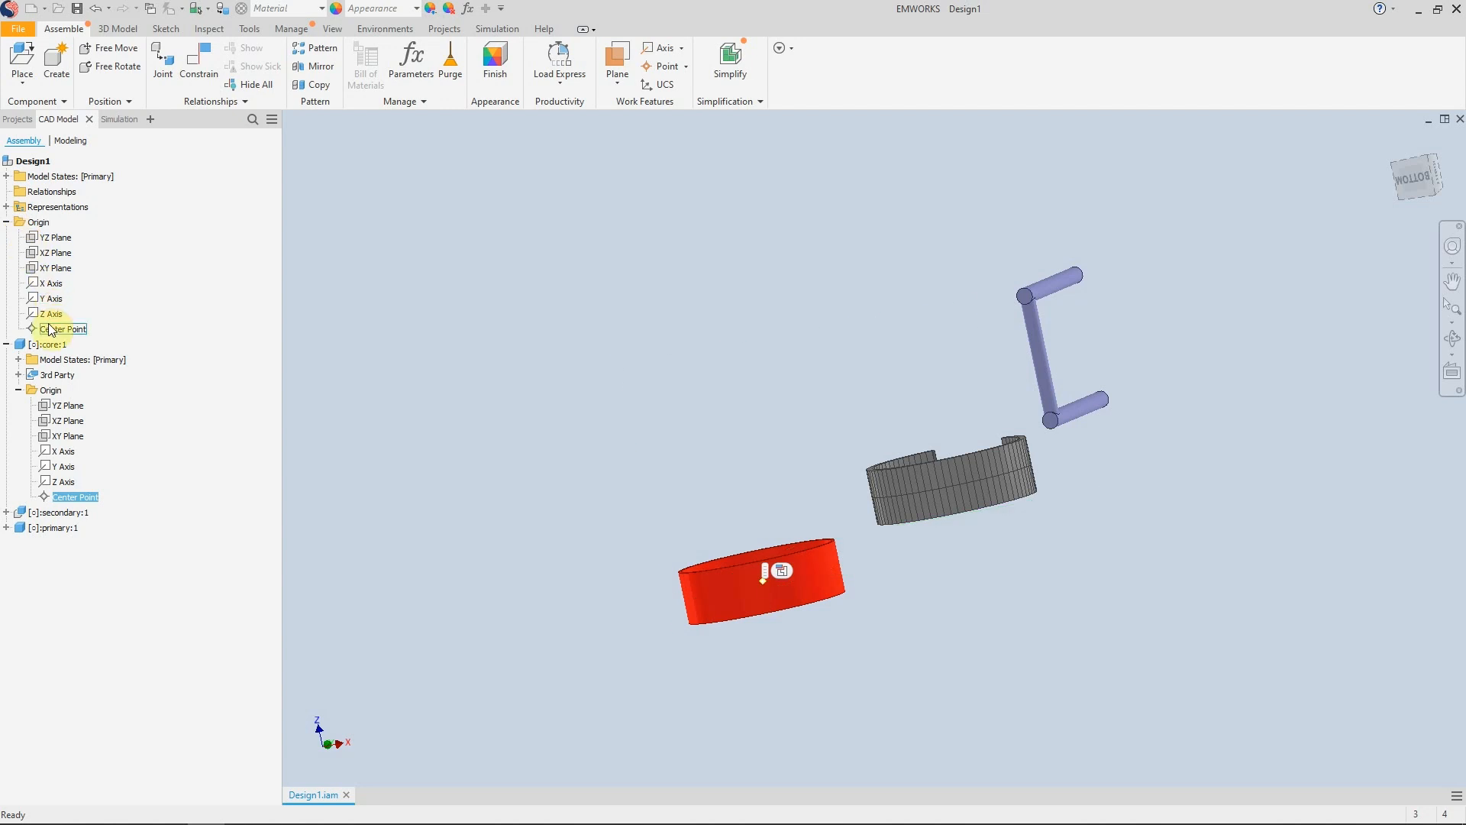
left_click(6, 513)
left_click(63, 665, "ctrl")
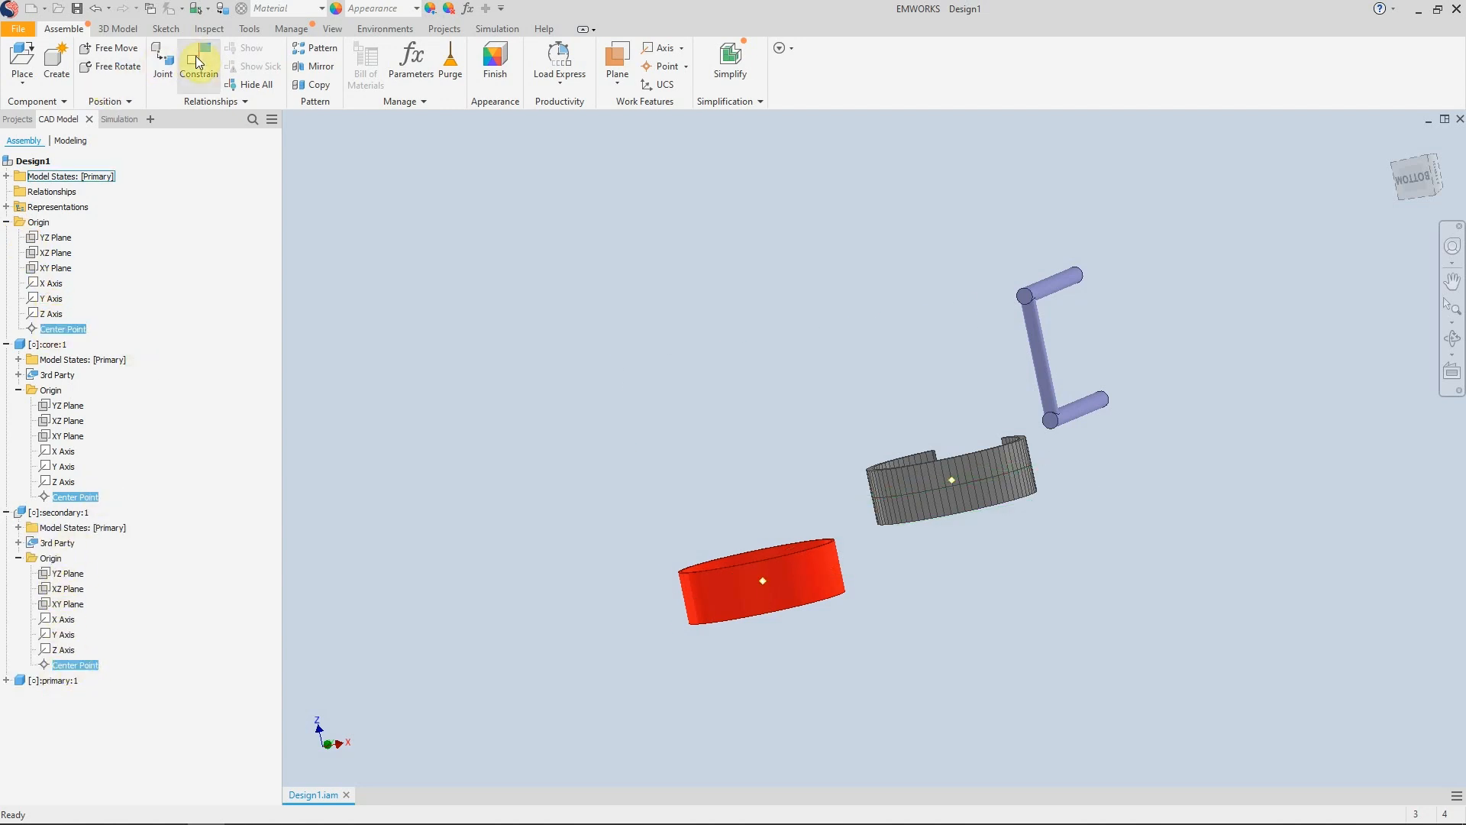
left_click(188, 49)
left_click(486, 288)
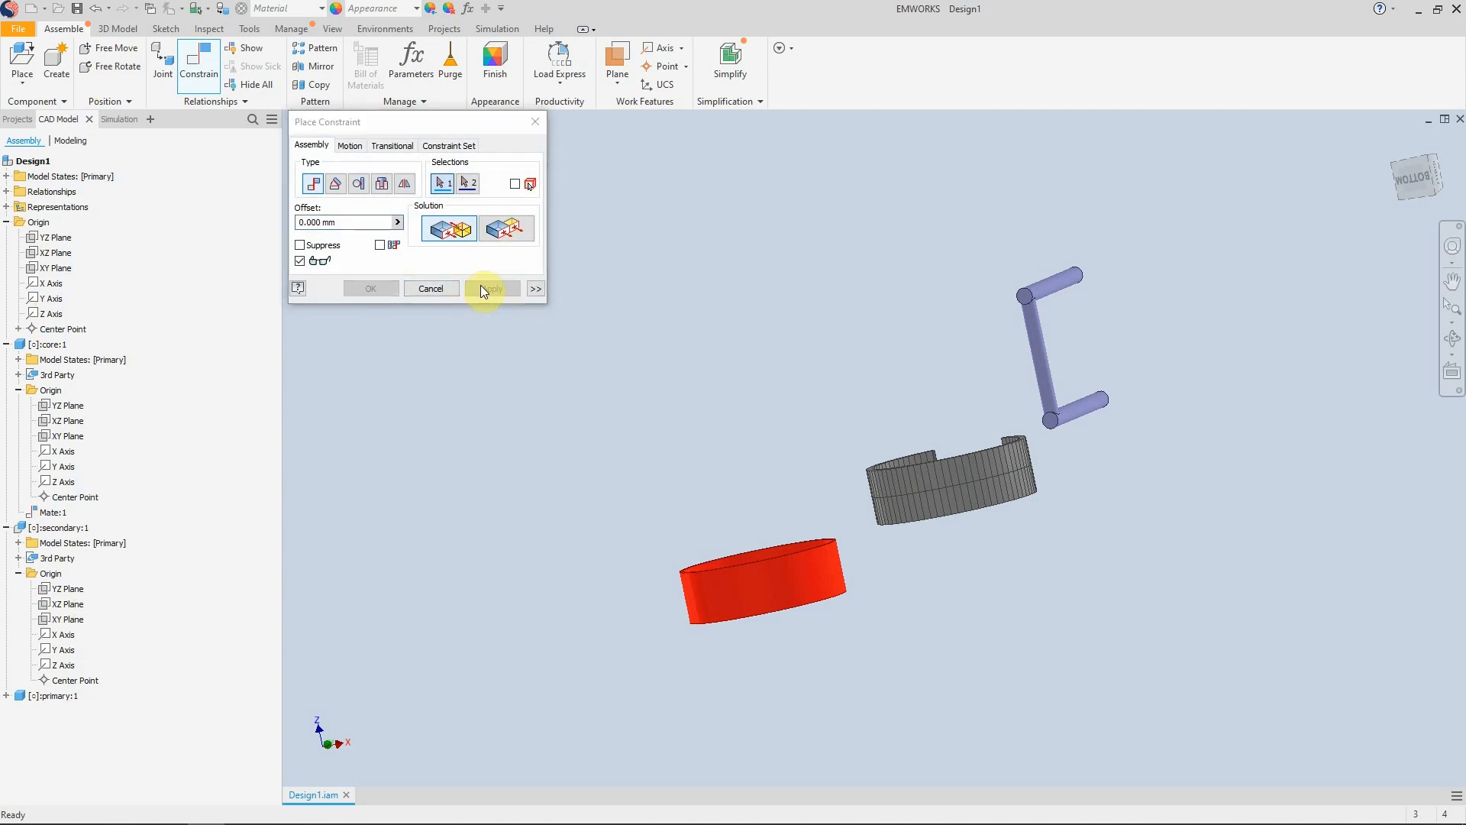
left_click(455, 288)
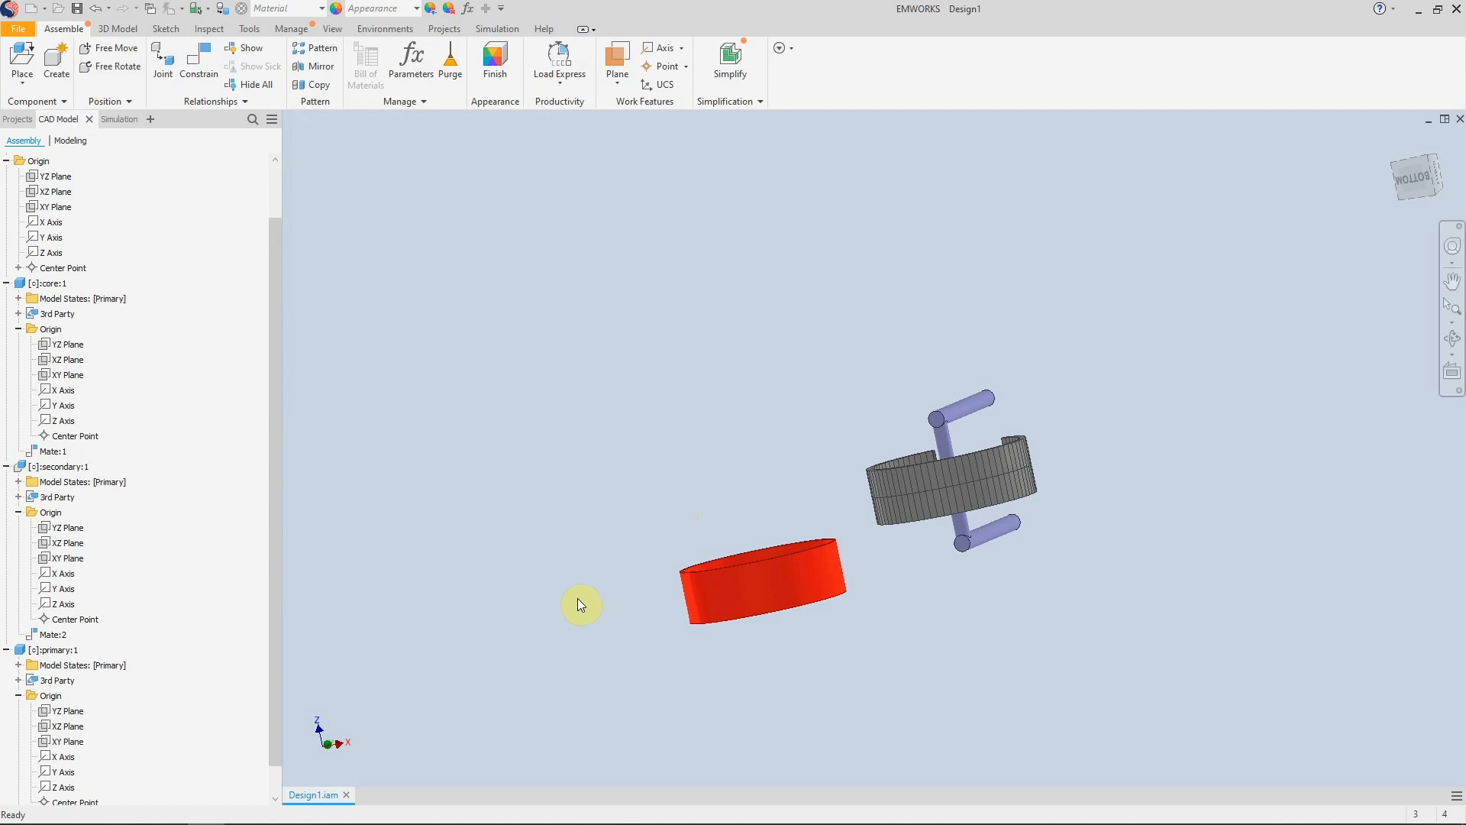
Step: Mate the core and the secondary at their centers with 0 mm offset, bringing the primary along
left_click(197, 63)
left_click(490, 288)
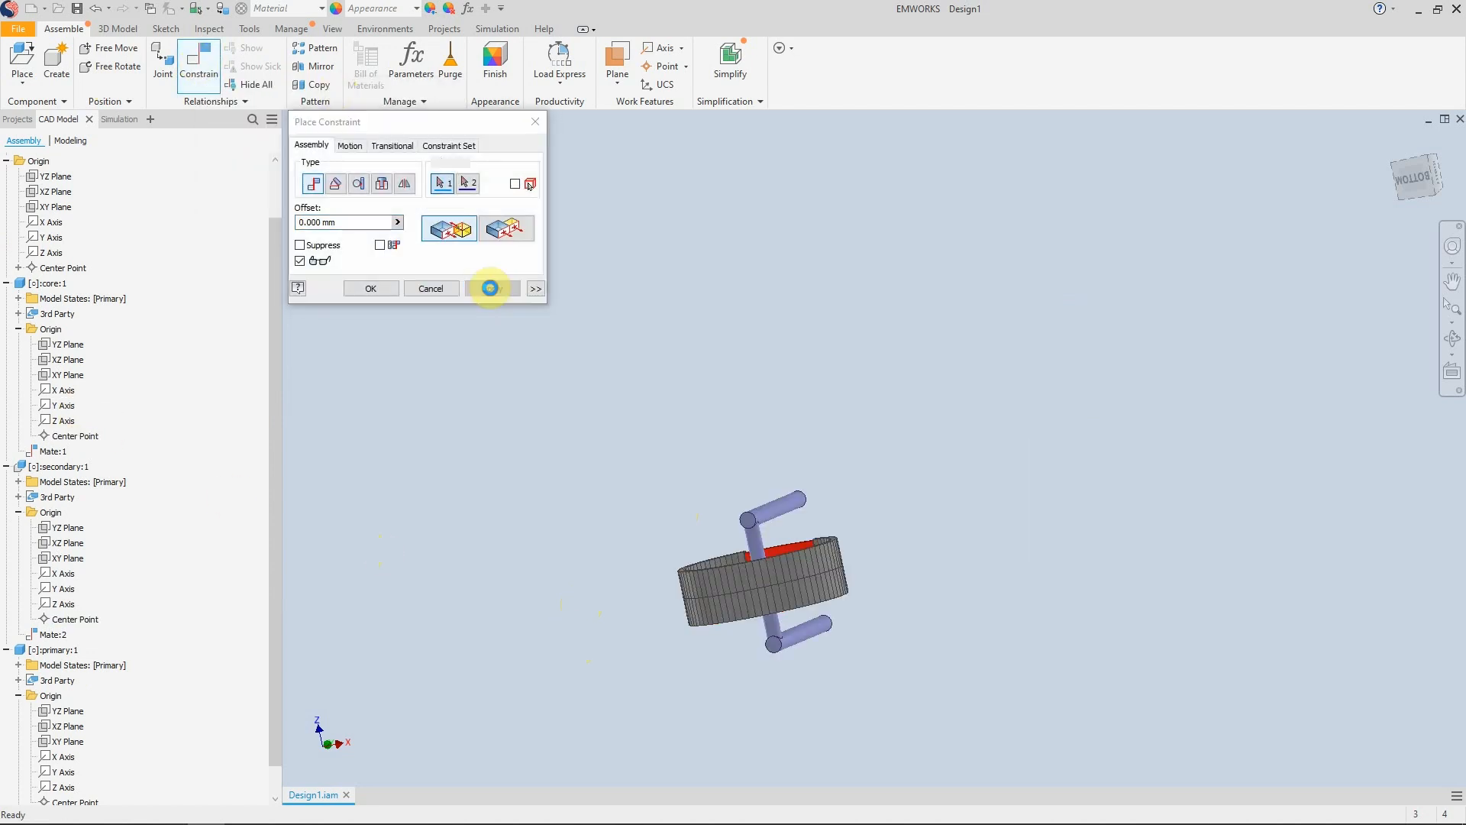
left_click(431, 287)
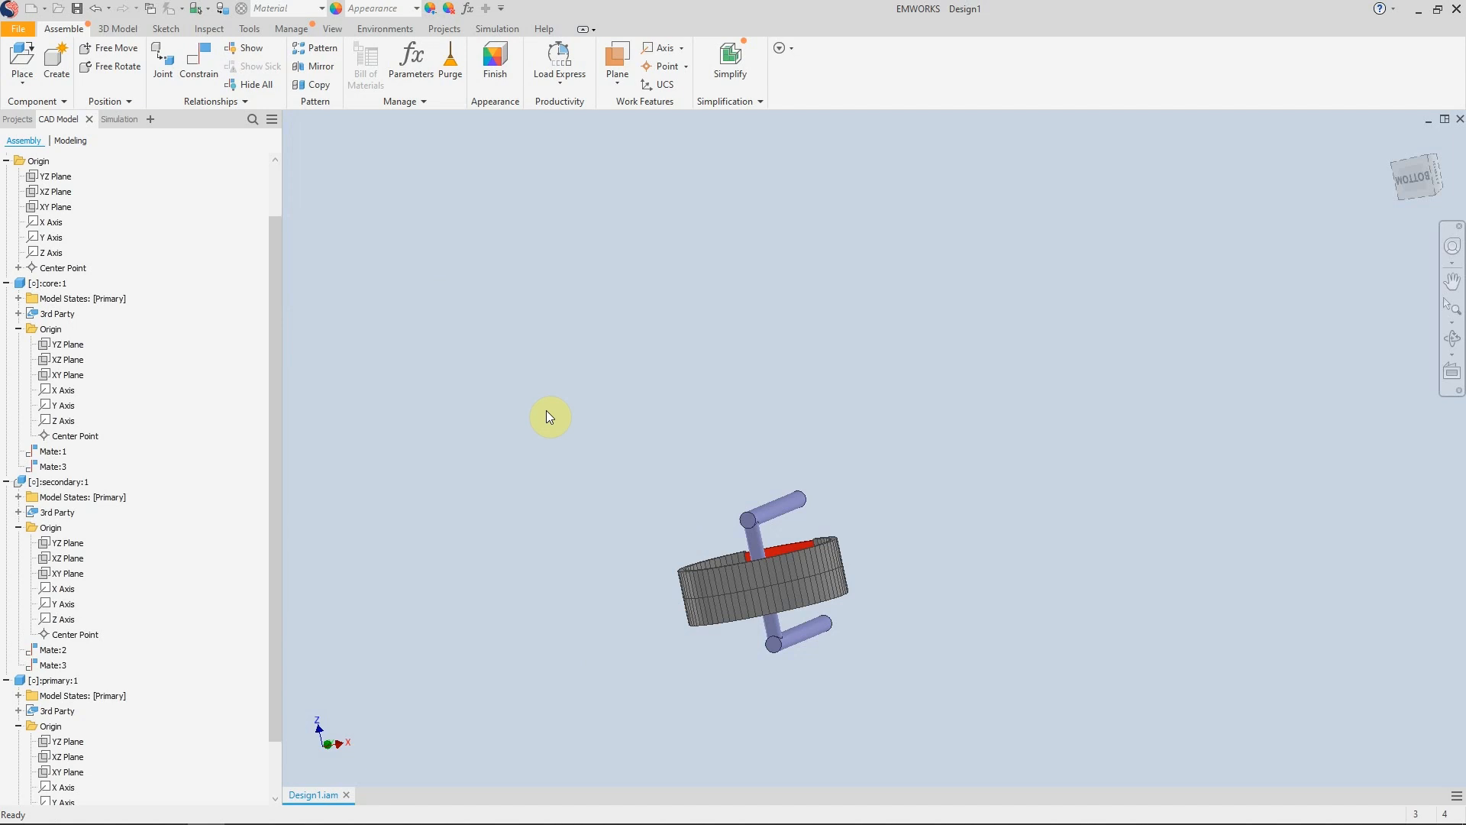
key("F6")
middle_click_drag(711, 632, 262, 599, "shift")
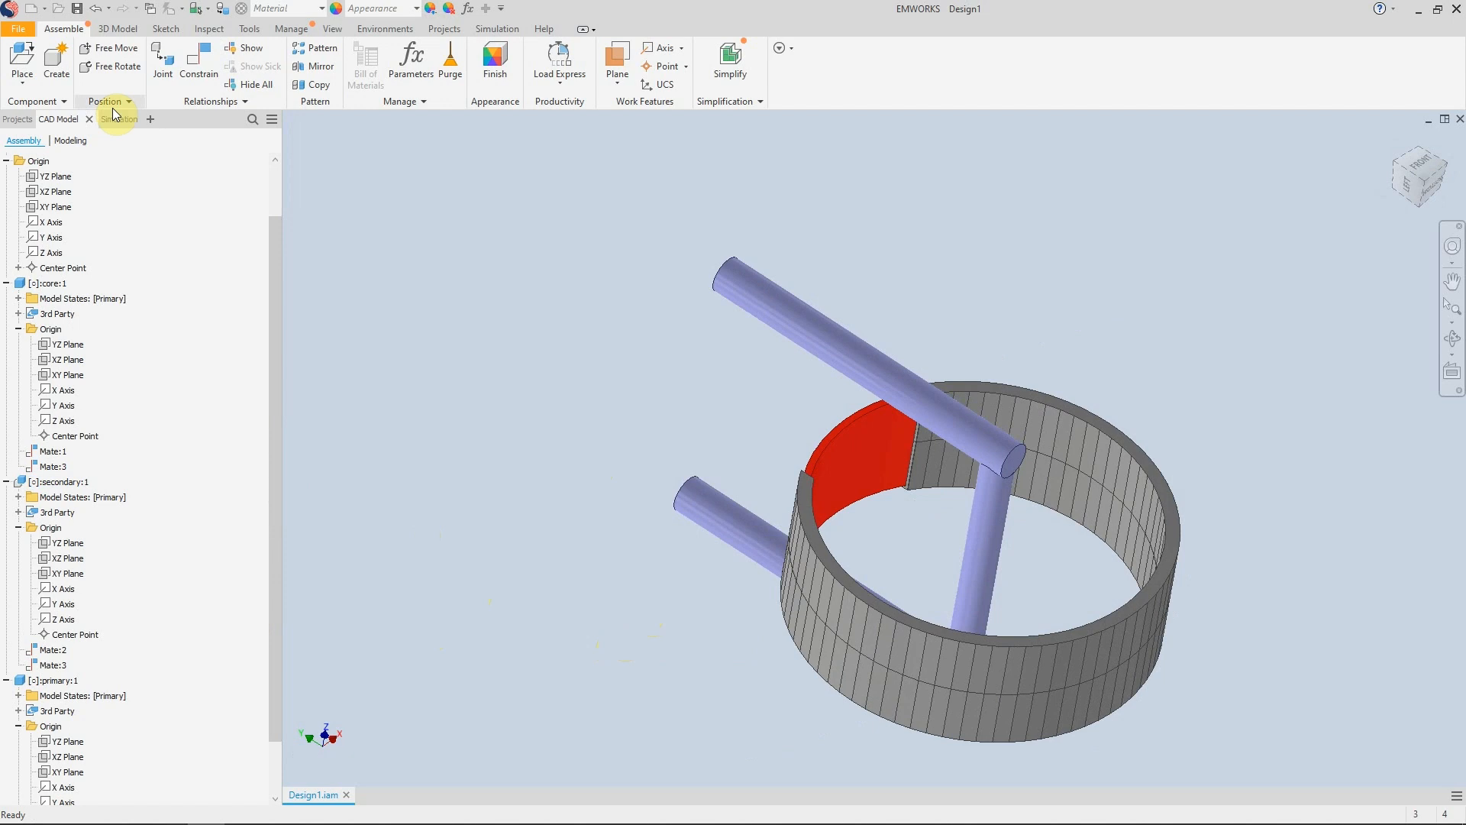
Step: Create an in-place part component named region from the Standard.ipt template
left_click(61, 58)
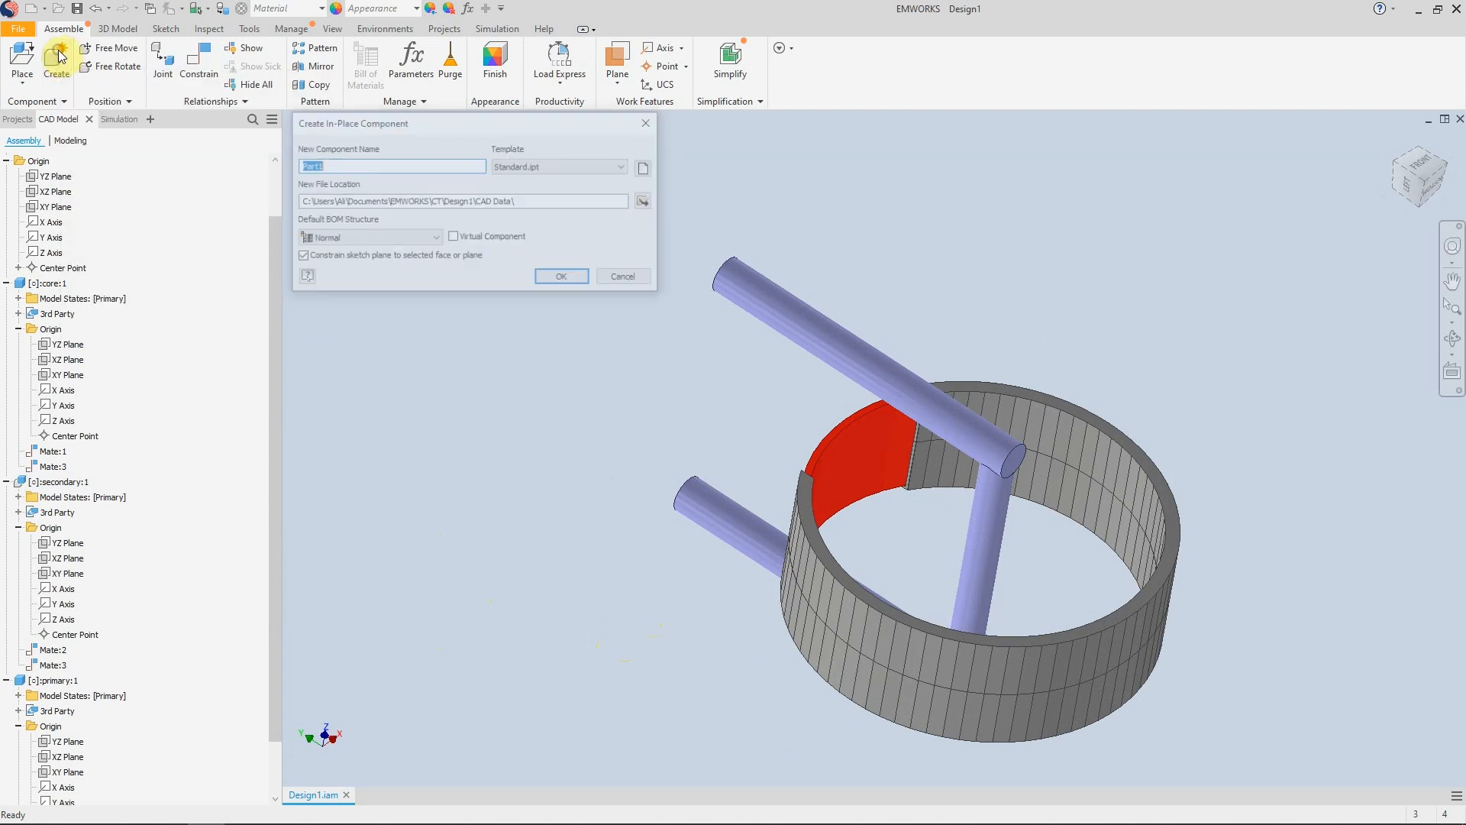
type("reagion")
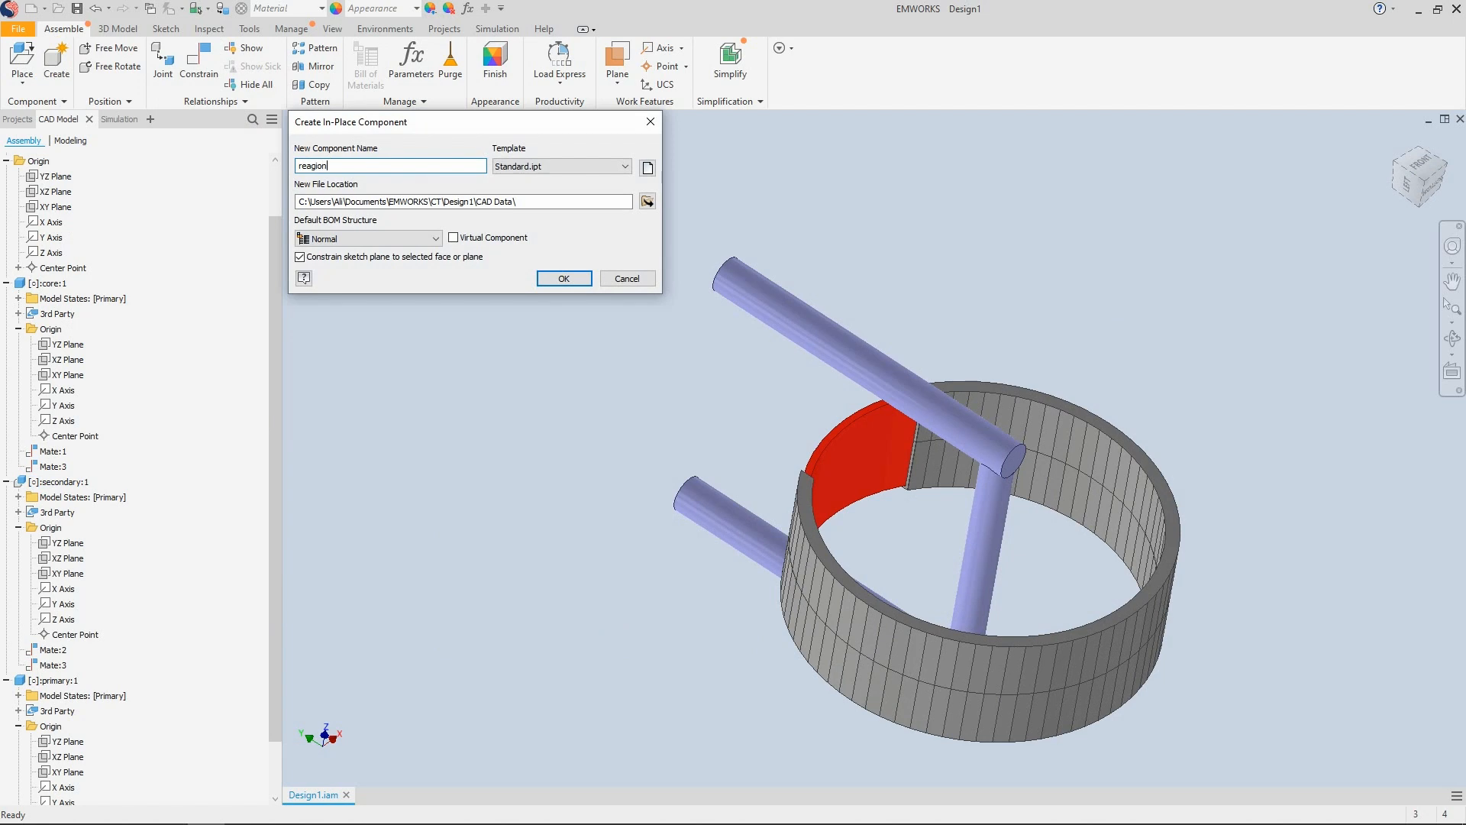
key("Return")
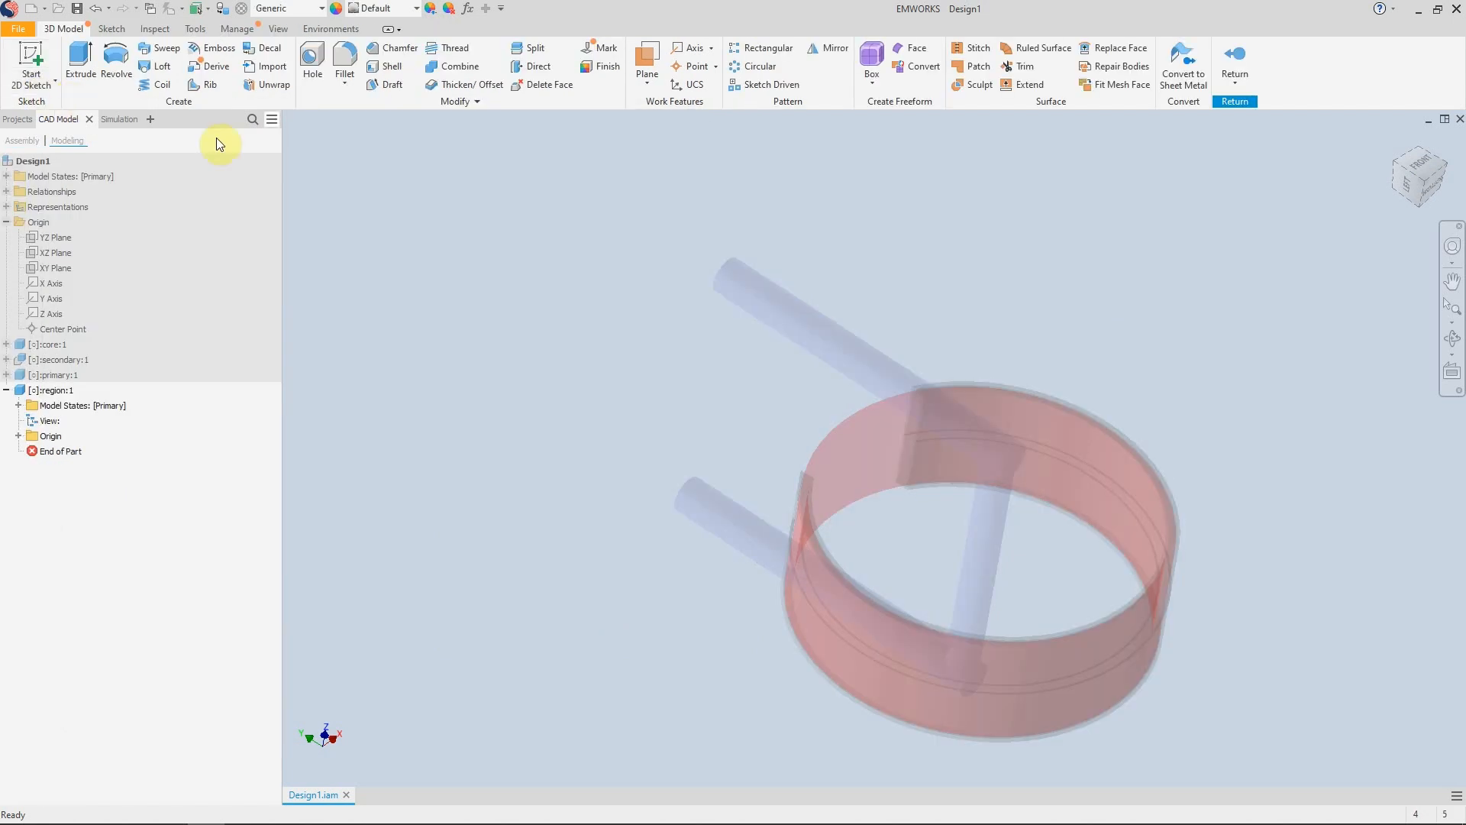
Step: Sketch a two-point rectangle on the region part's XY plane, enclosing the ring and the primary conductor
left_click(40, 88)
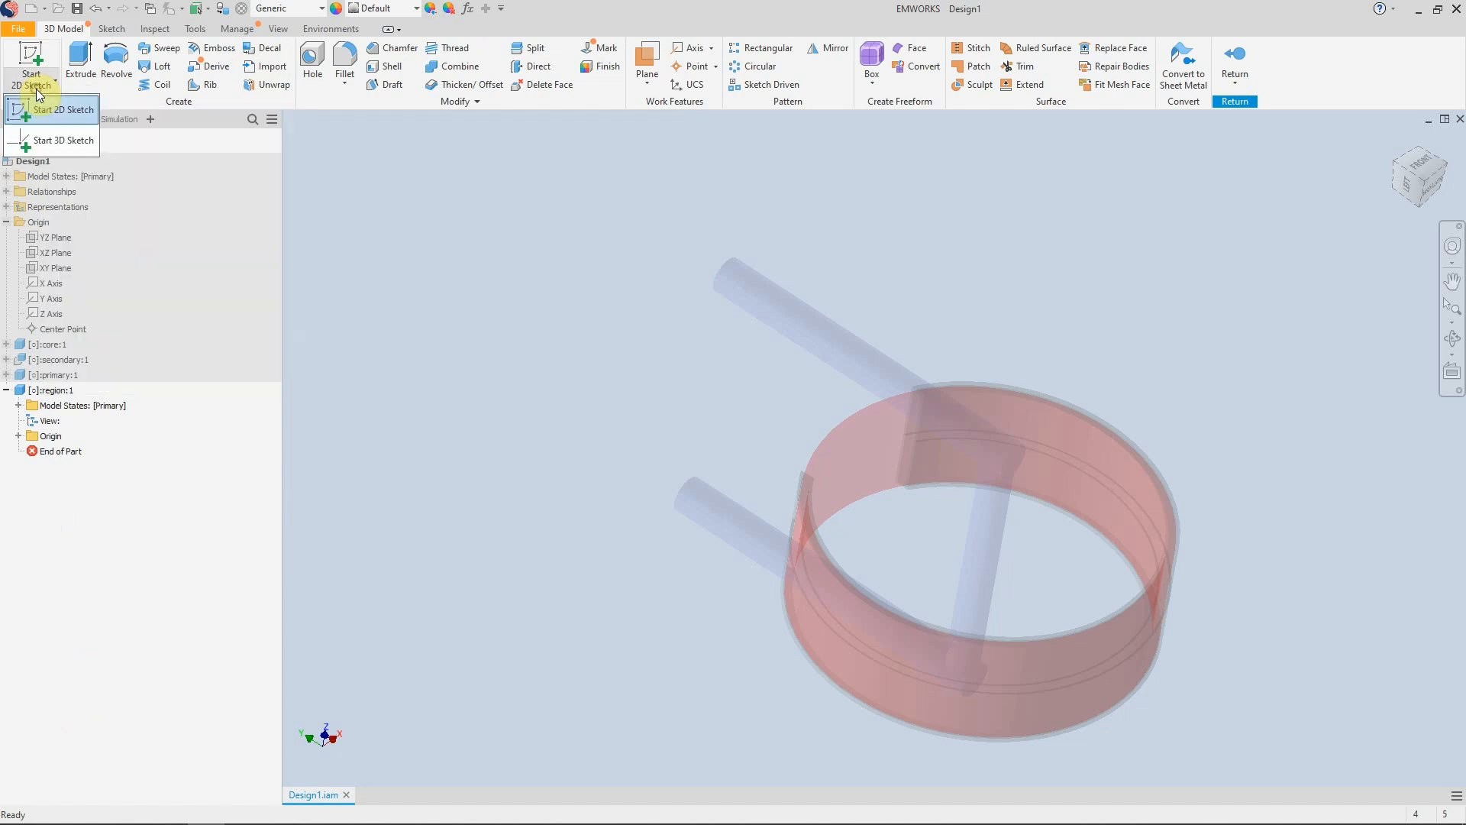
left_click(60, 111)
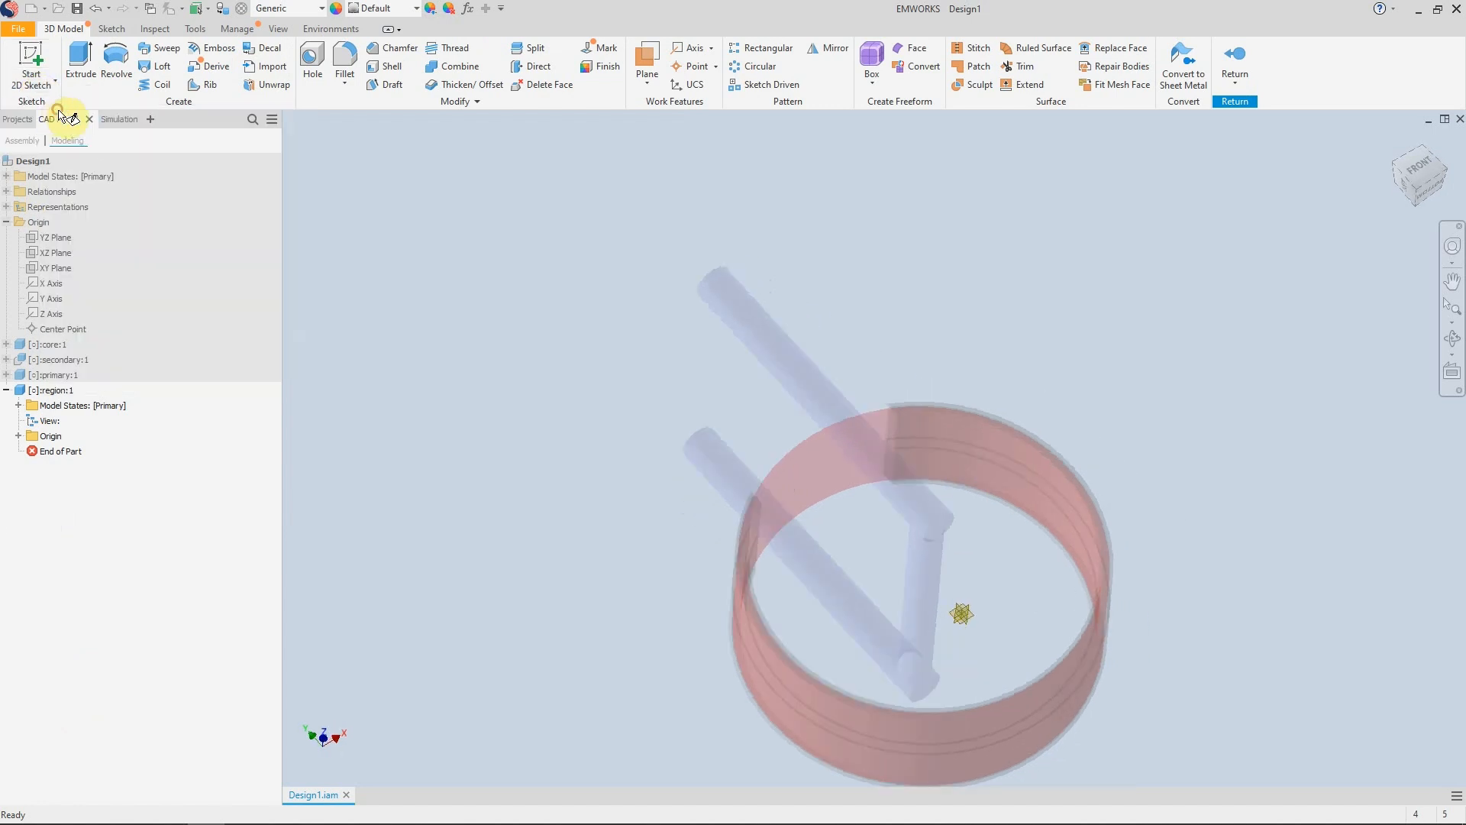
left_click(756, 578)
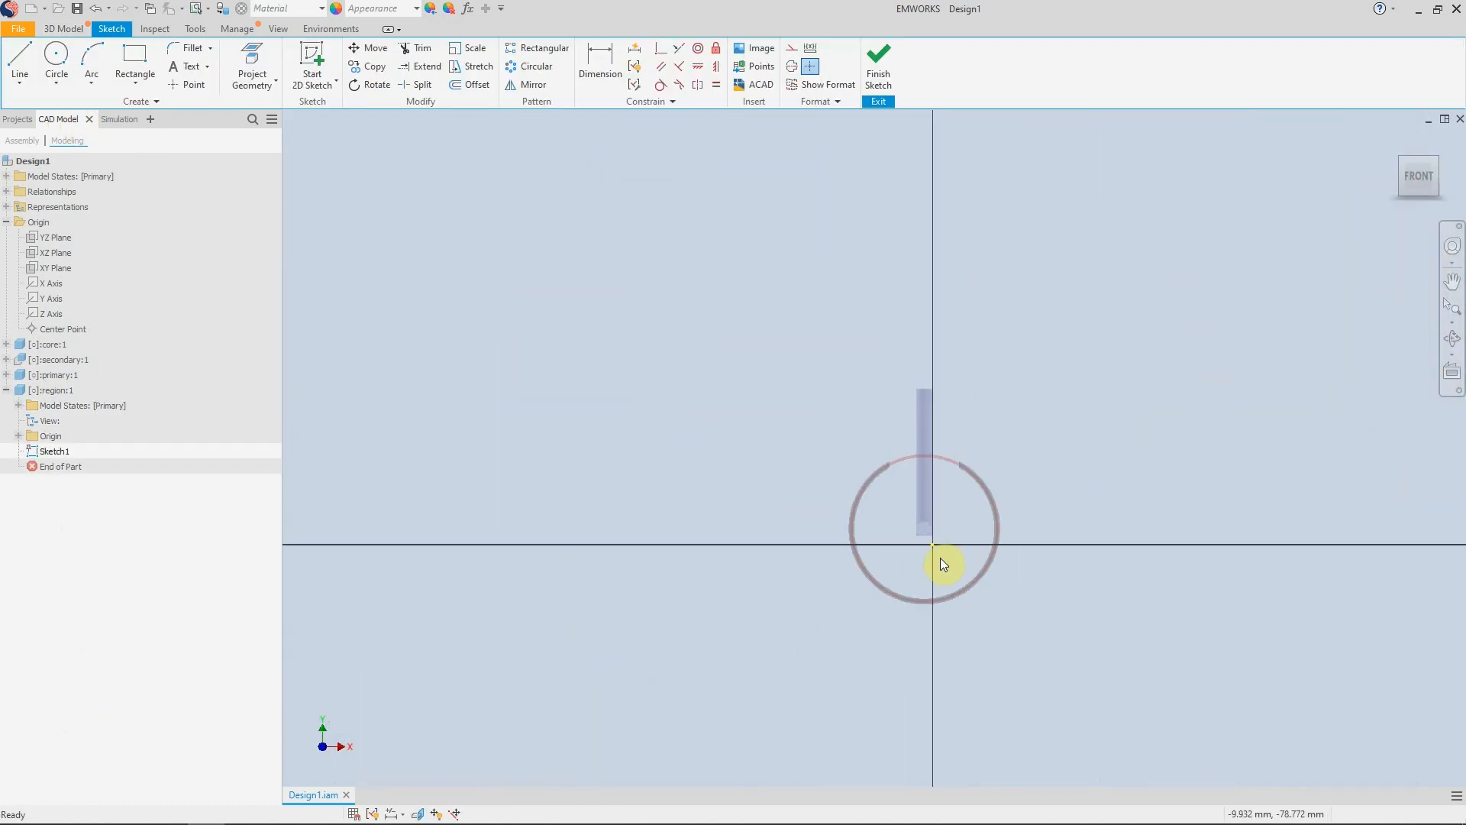
left_click(142, 79)
left_click(165, 115)
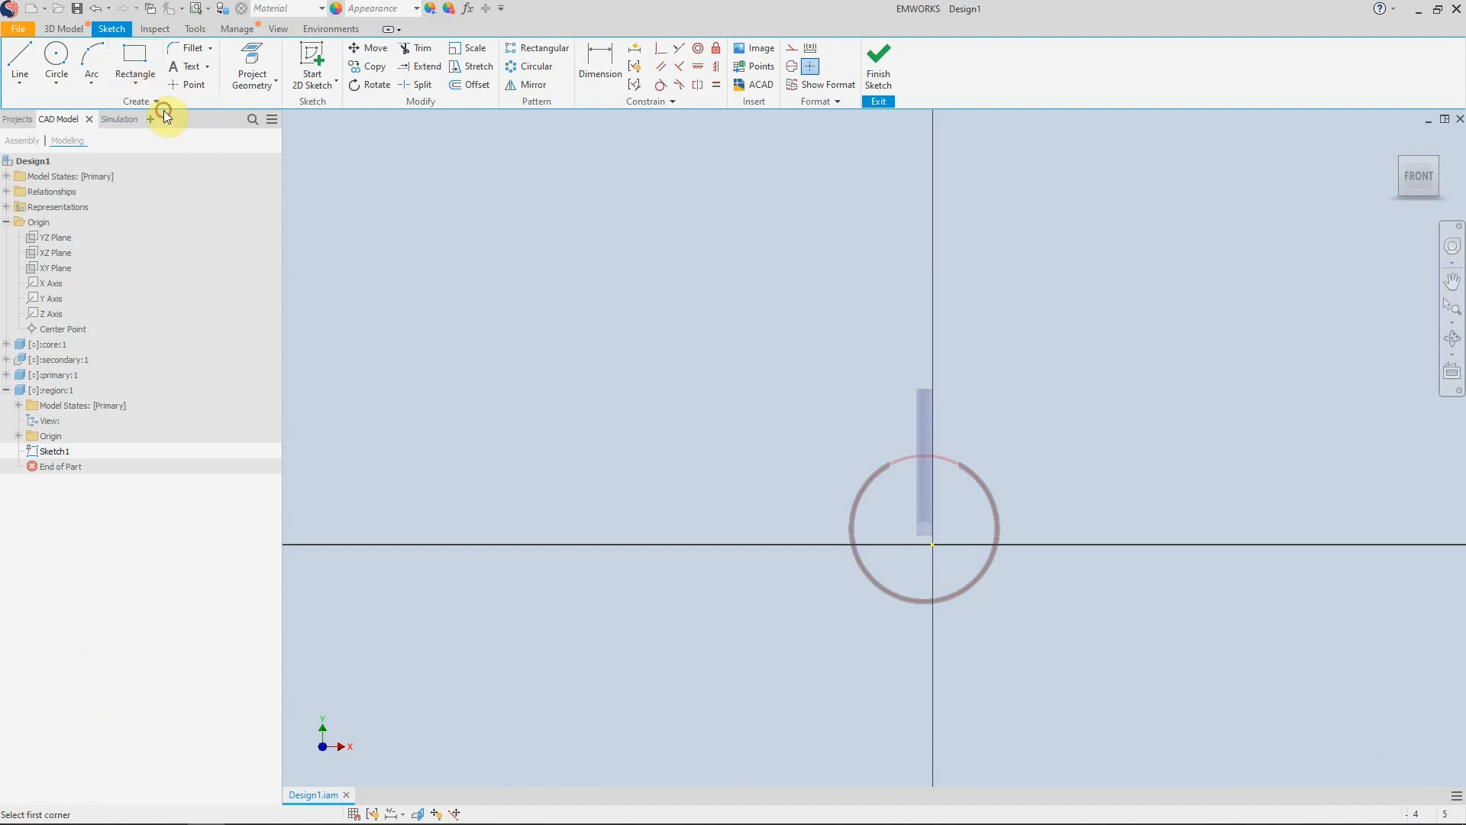
left_click(1111, 325)
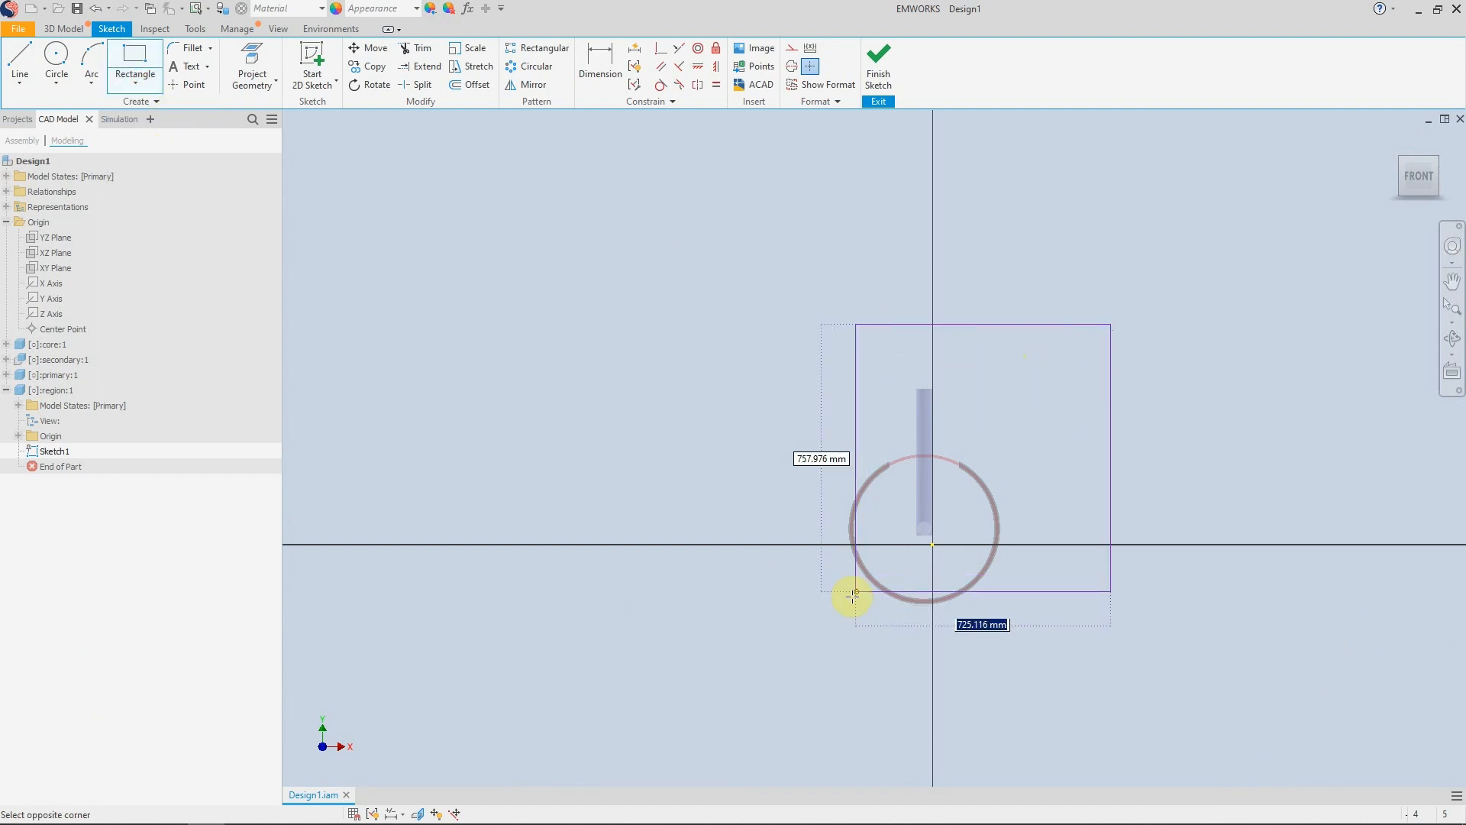
left_click(727, 670)
Step: Extrude the rectangle asymmetrically, 354.25 mm one way and 302.75 mm the other, and return to the assembly
left_click(63, 29)
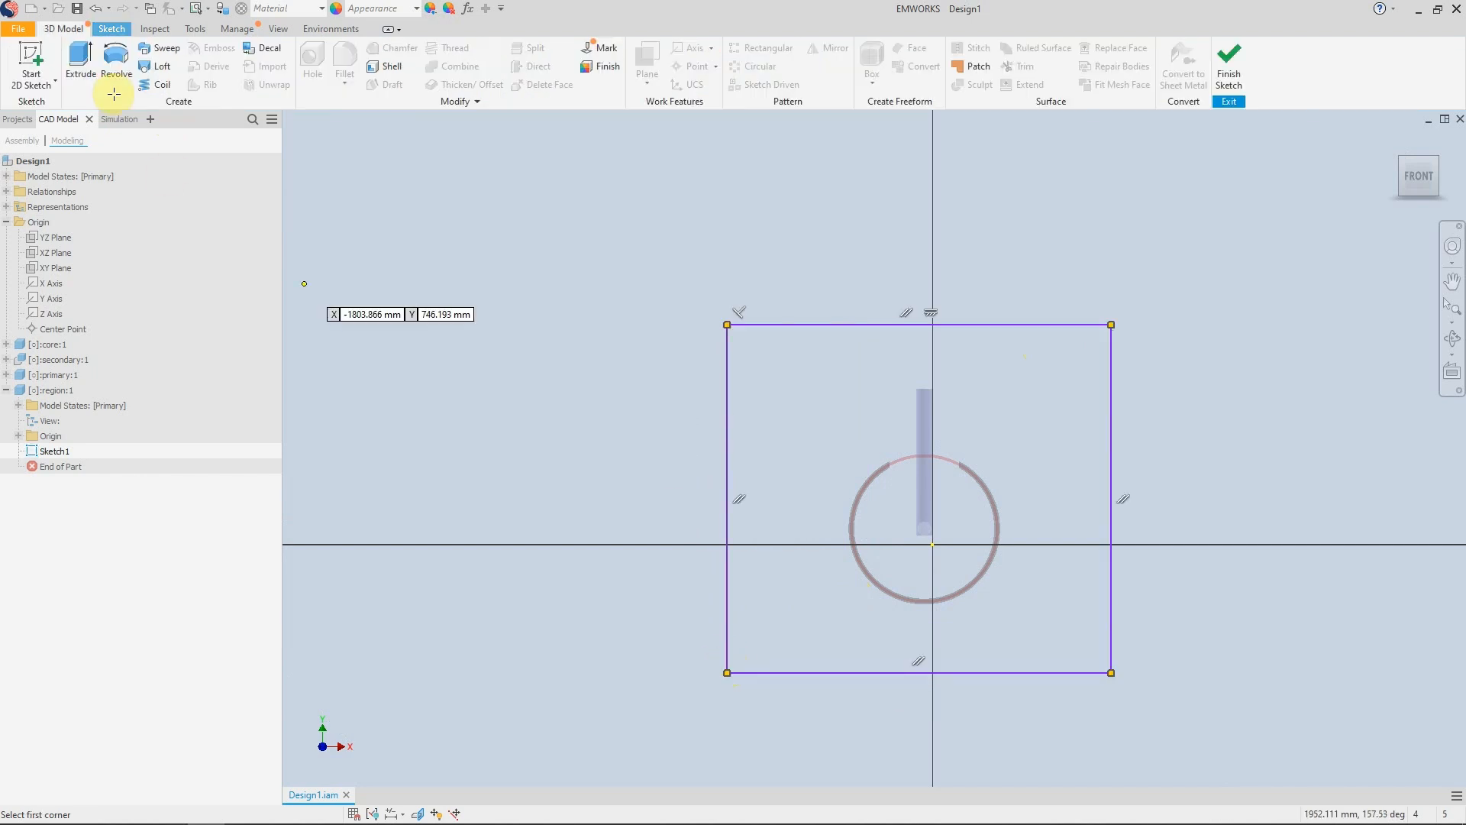
left_click(81, 61)
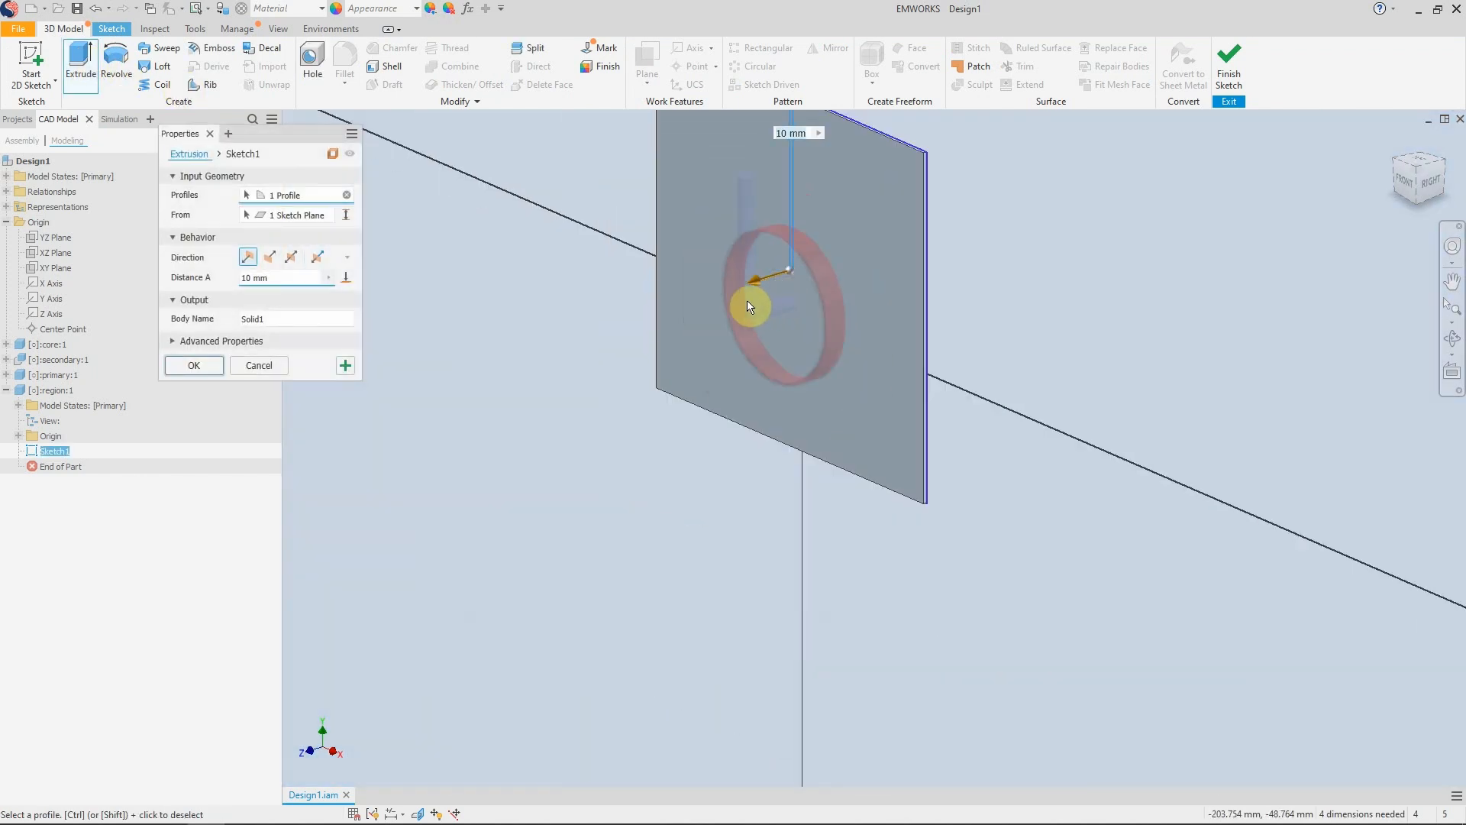
left_click(318, 257)
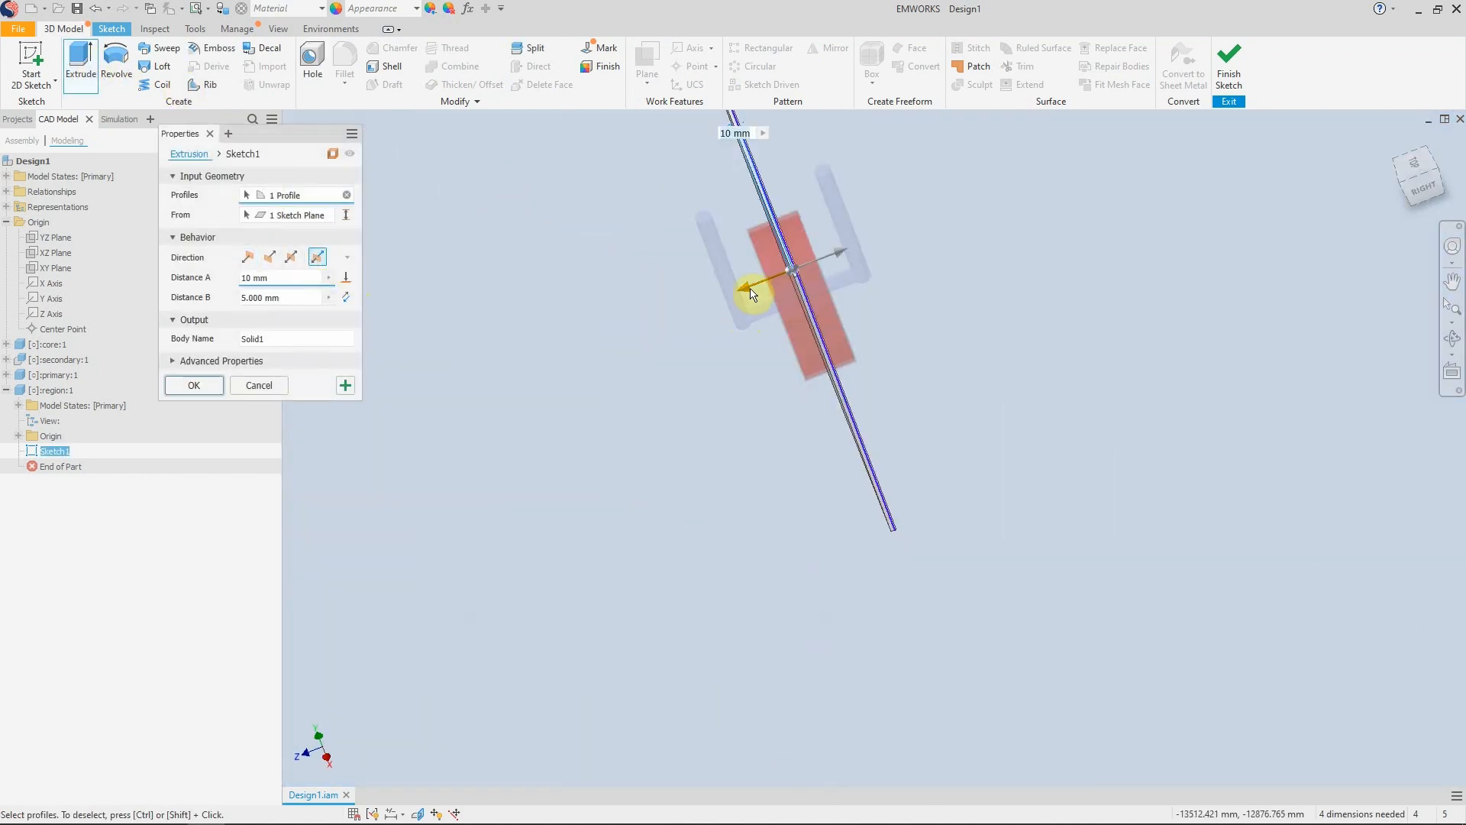
left_click_drag(746, 293, 617, 325)
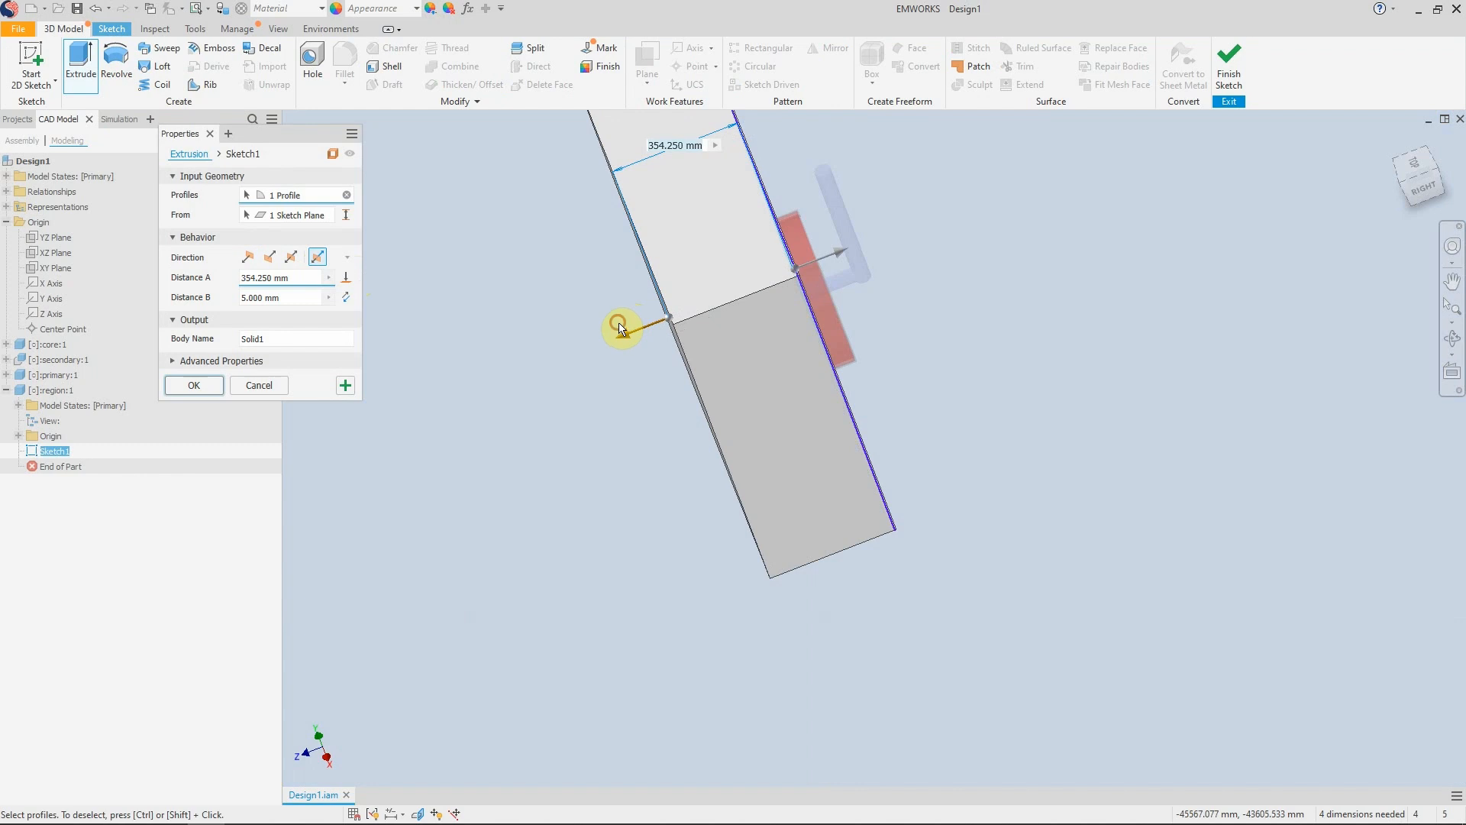
left_click_drag(840, 256, 947, 233)
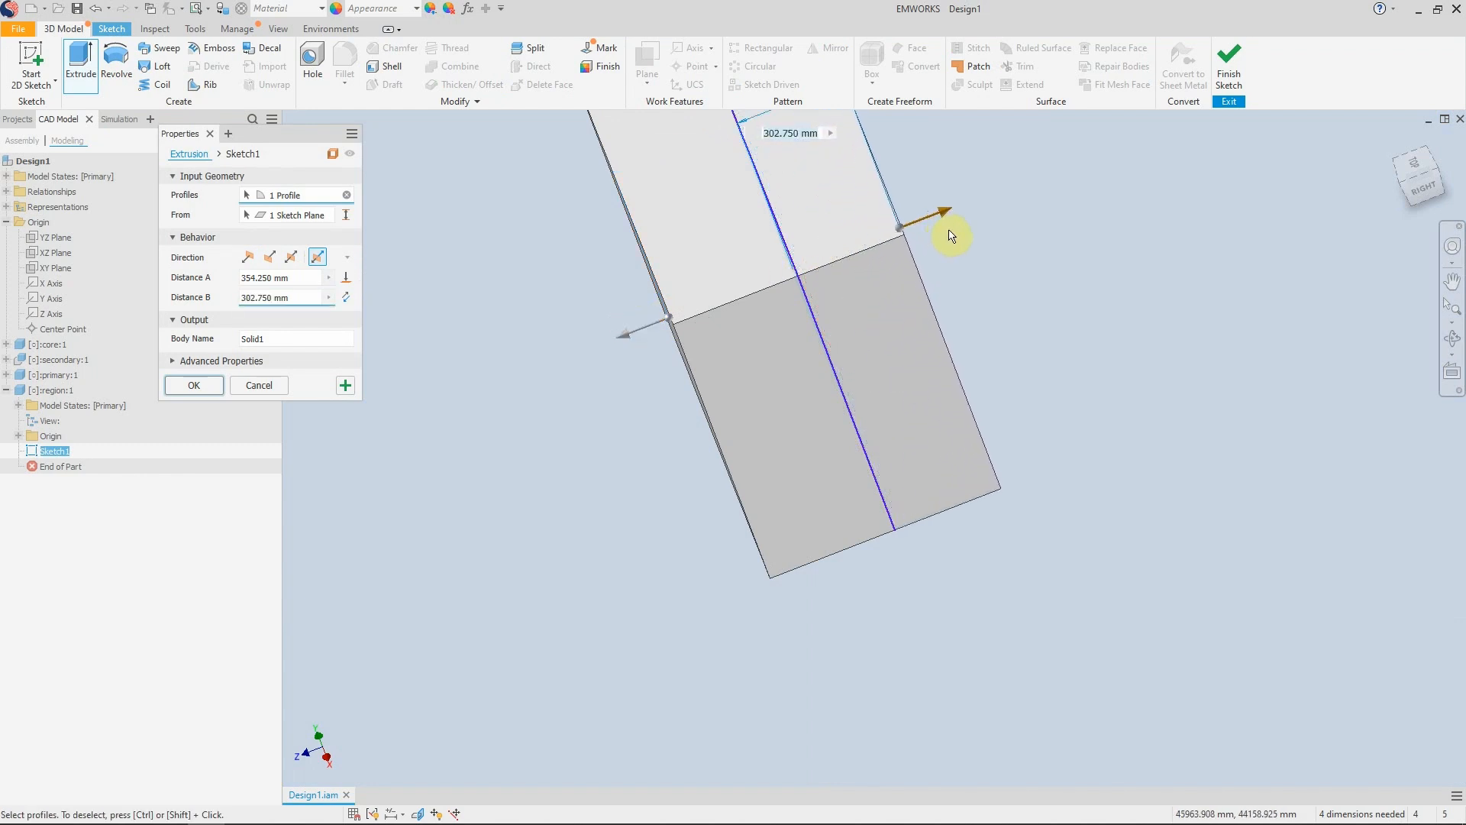
left_click(204, 391)
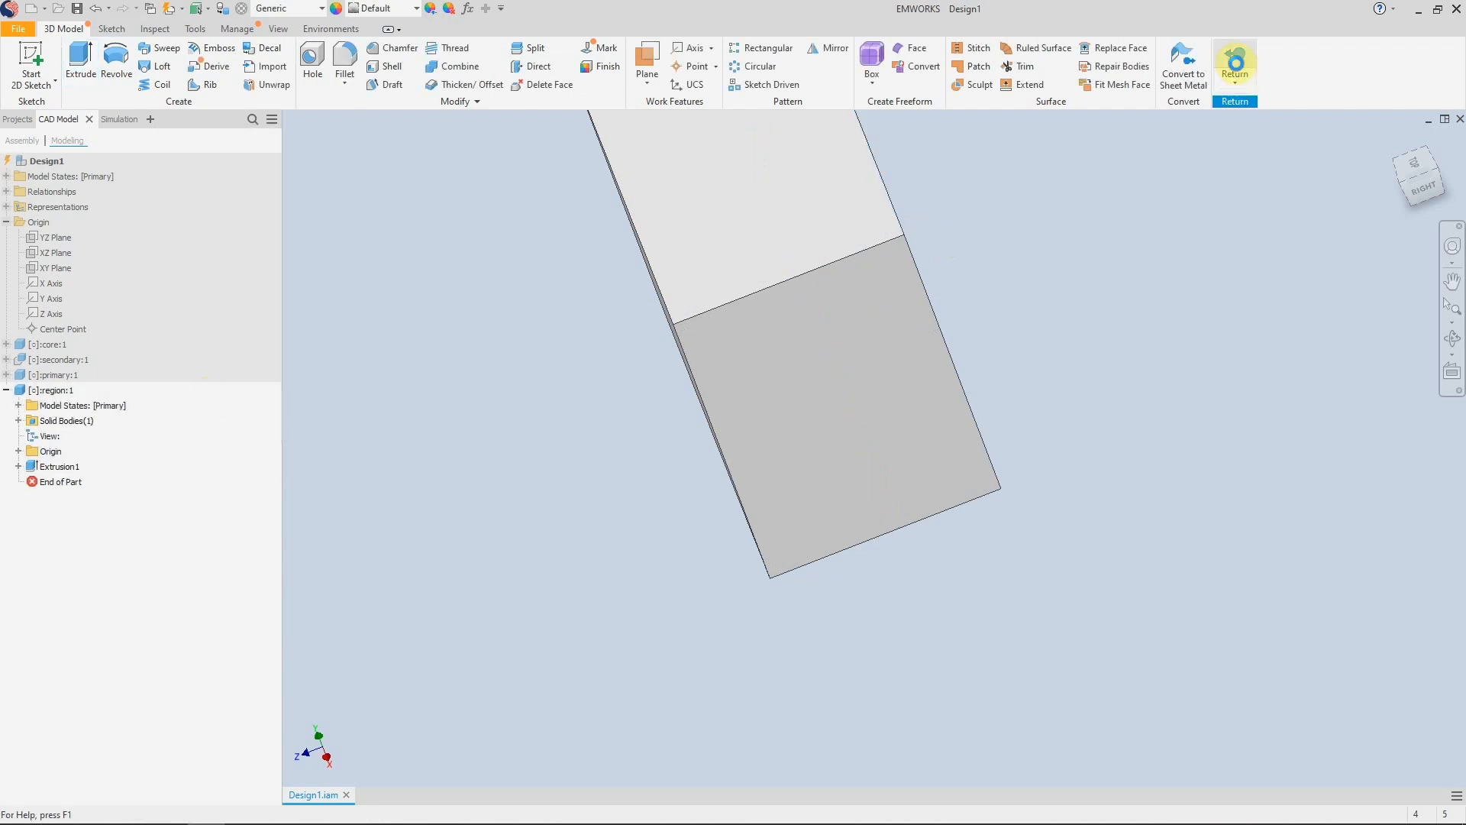
left_click(1235, 61)
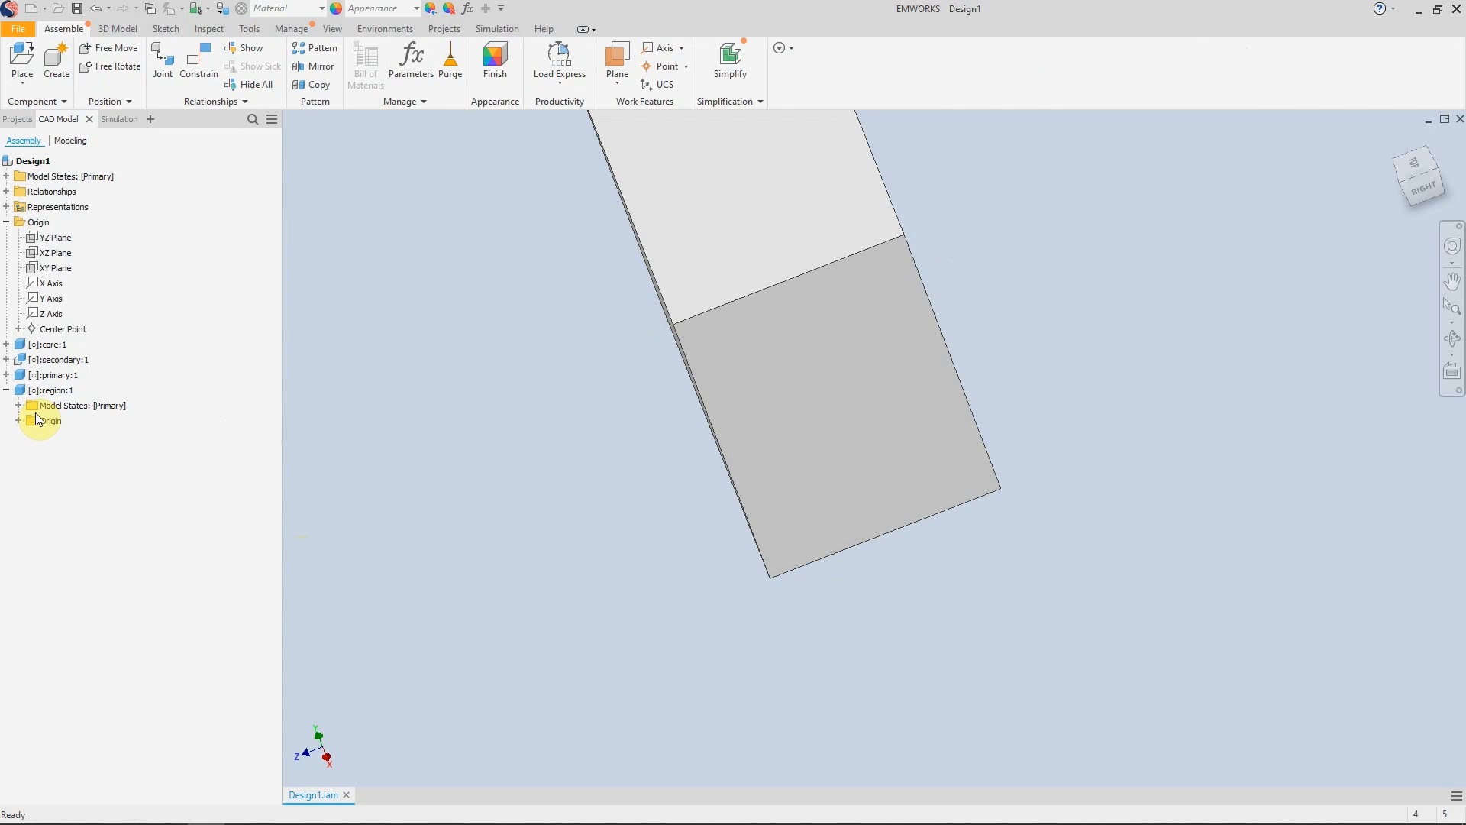
Step: Make the region component transparent, exposing the ring and the primary conductor inside it
right_click(42, 391)
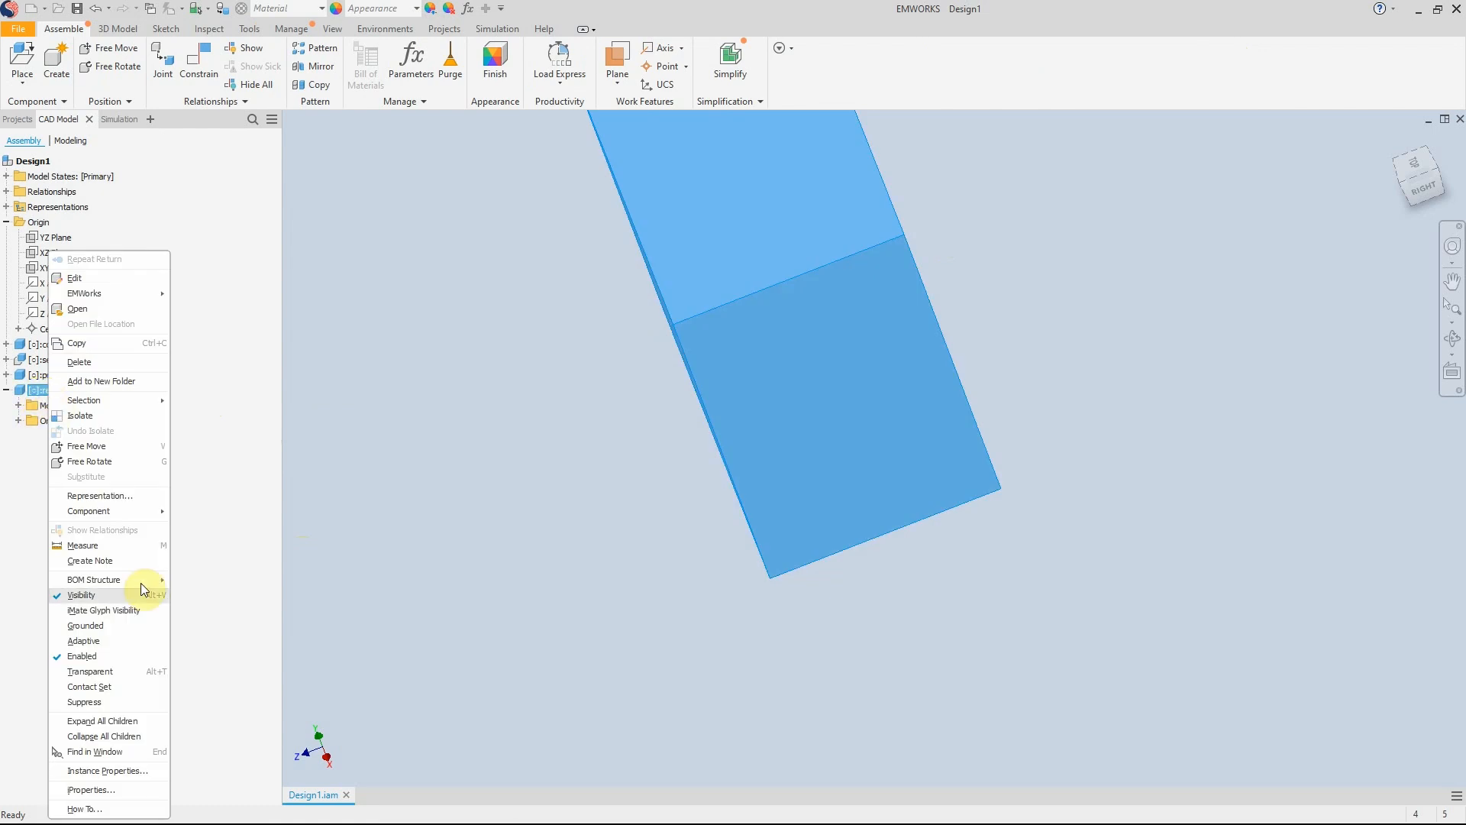
left_click(135, 672)
middle_click_drag(639, 540, 402, 498, "shift")
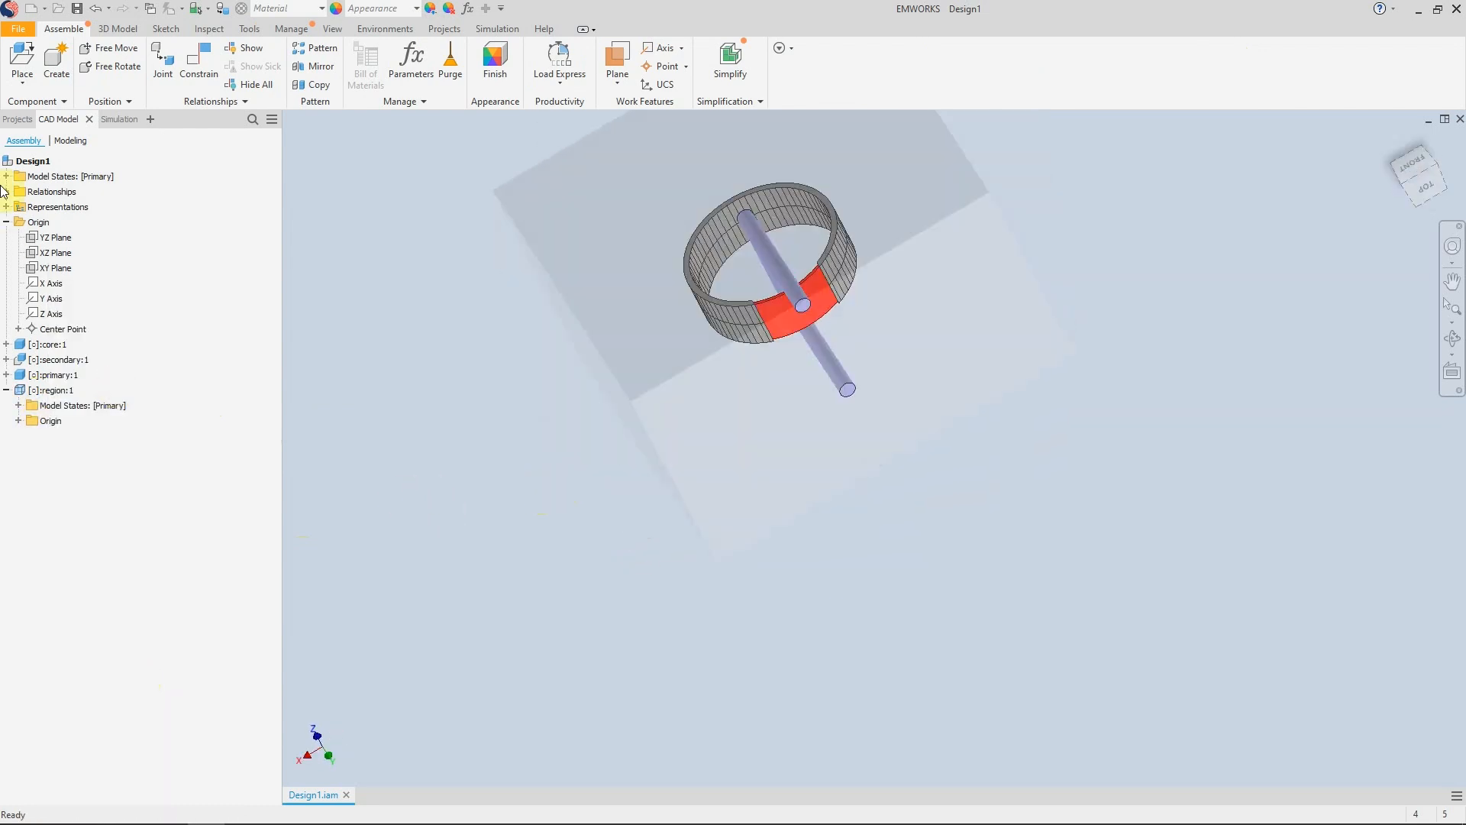
Step: Start a new Transient Magnetic study for the assembly in the simulation analyses
left_click(120, 119)
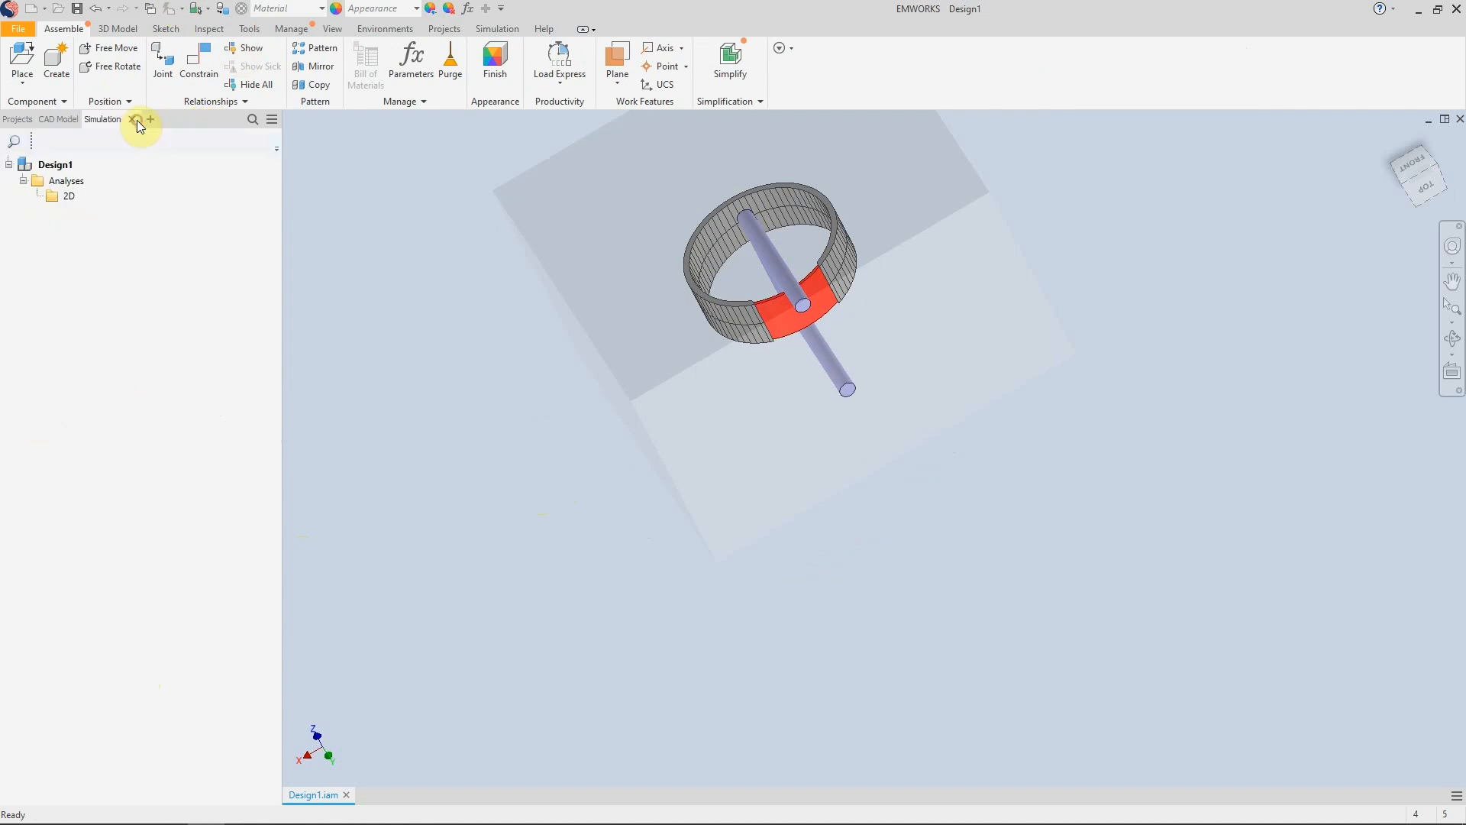
right_click(69, 182)
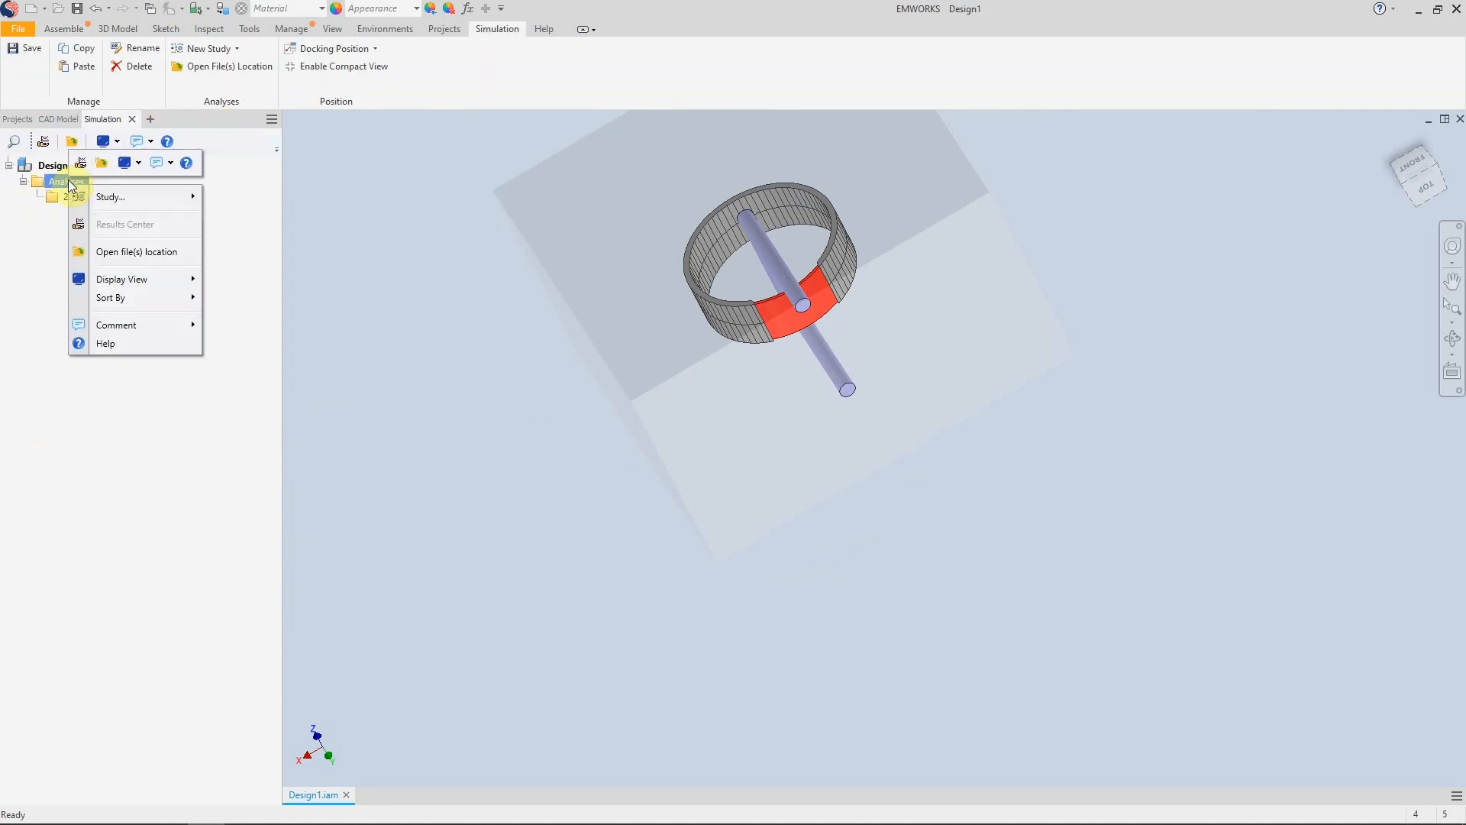
right_click(48, 180)
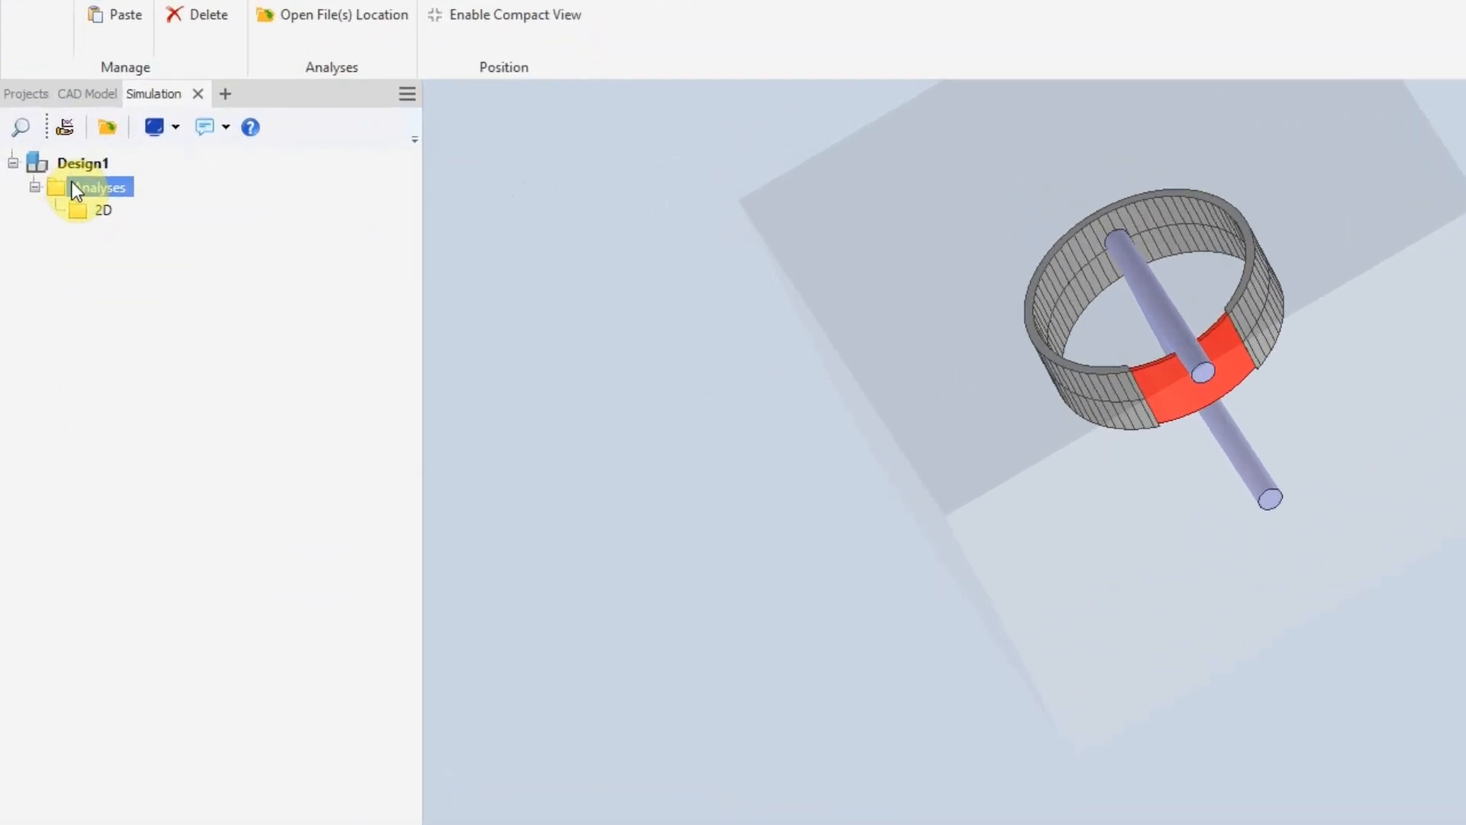
mouse_move(217, 214)
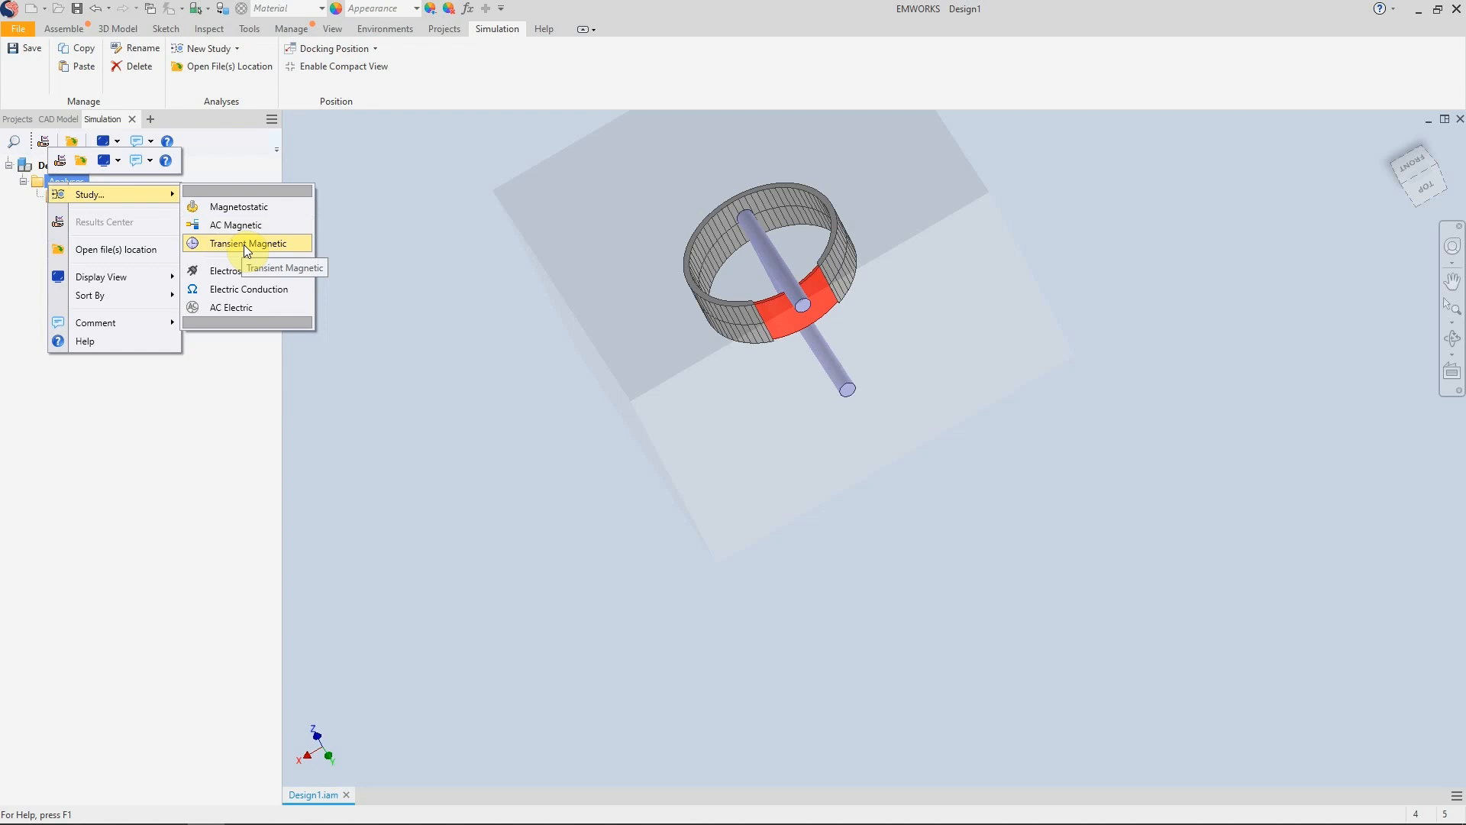
left_click(244, 244)
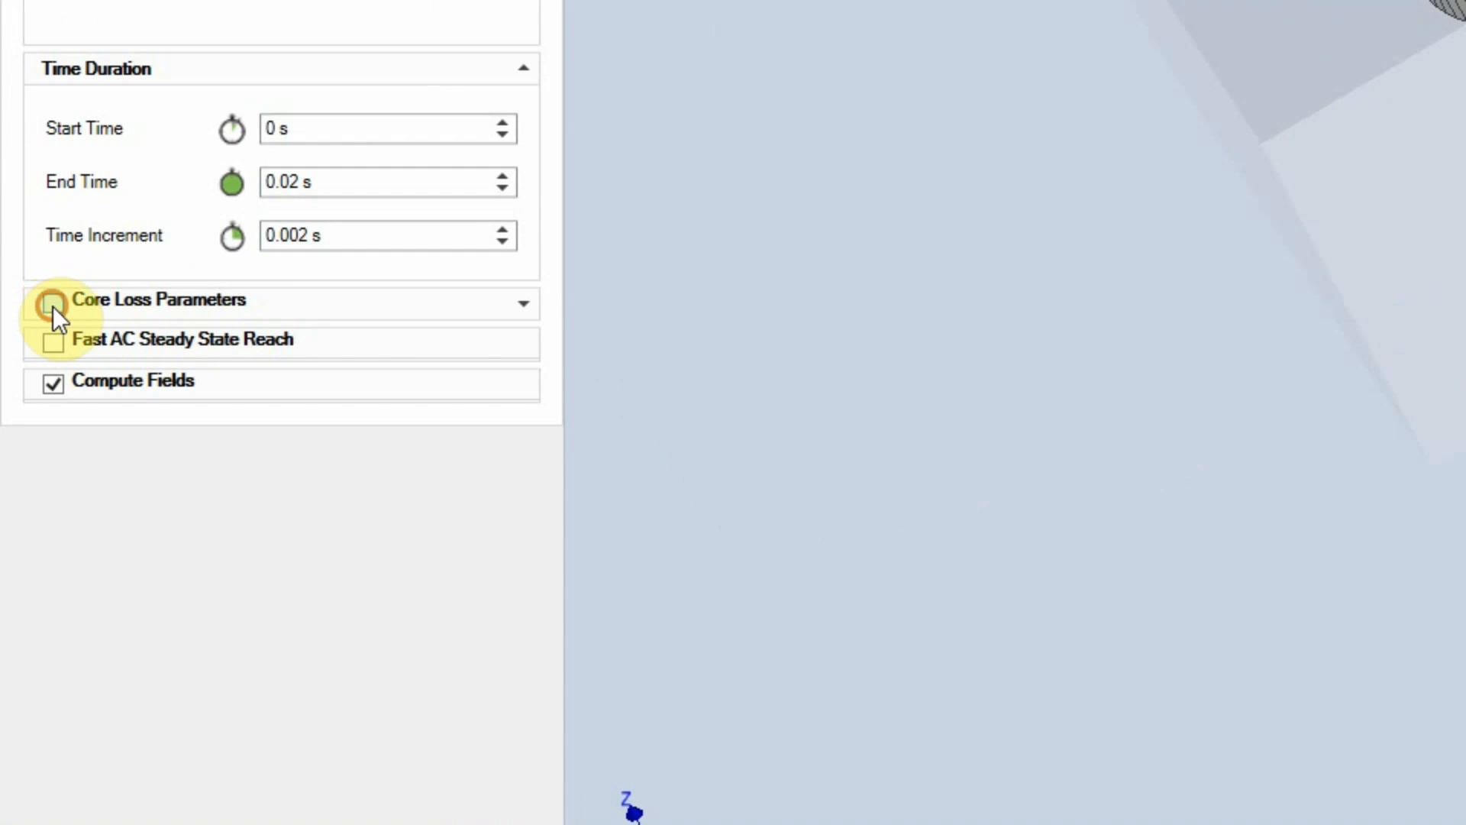
Step: Enable the core loss parameters, set the study's time increment to 0.0005 s and accept the study properties
left_click(53, 306)
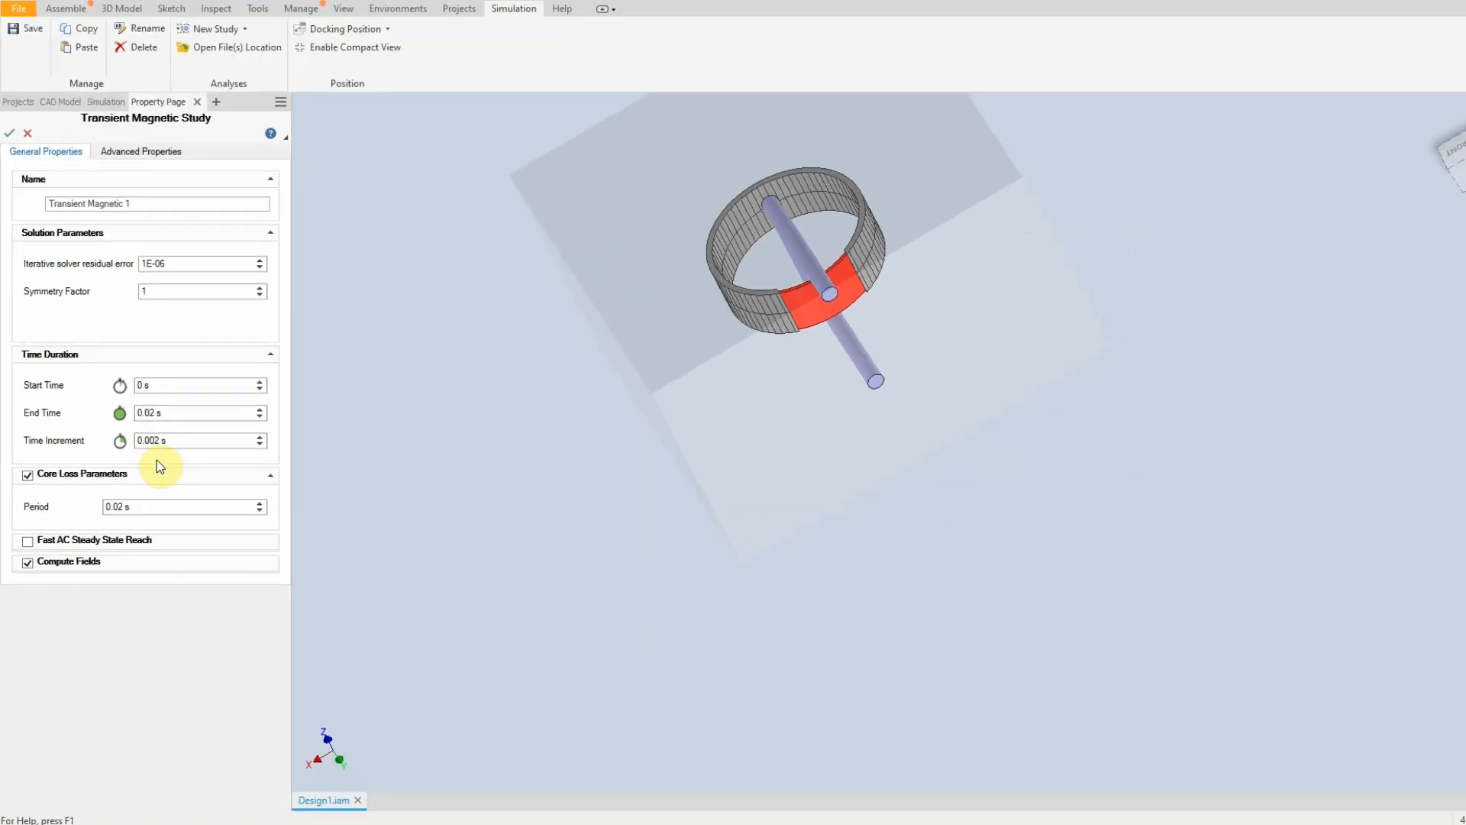
left_click(144, 420)
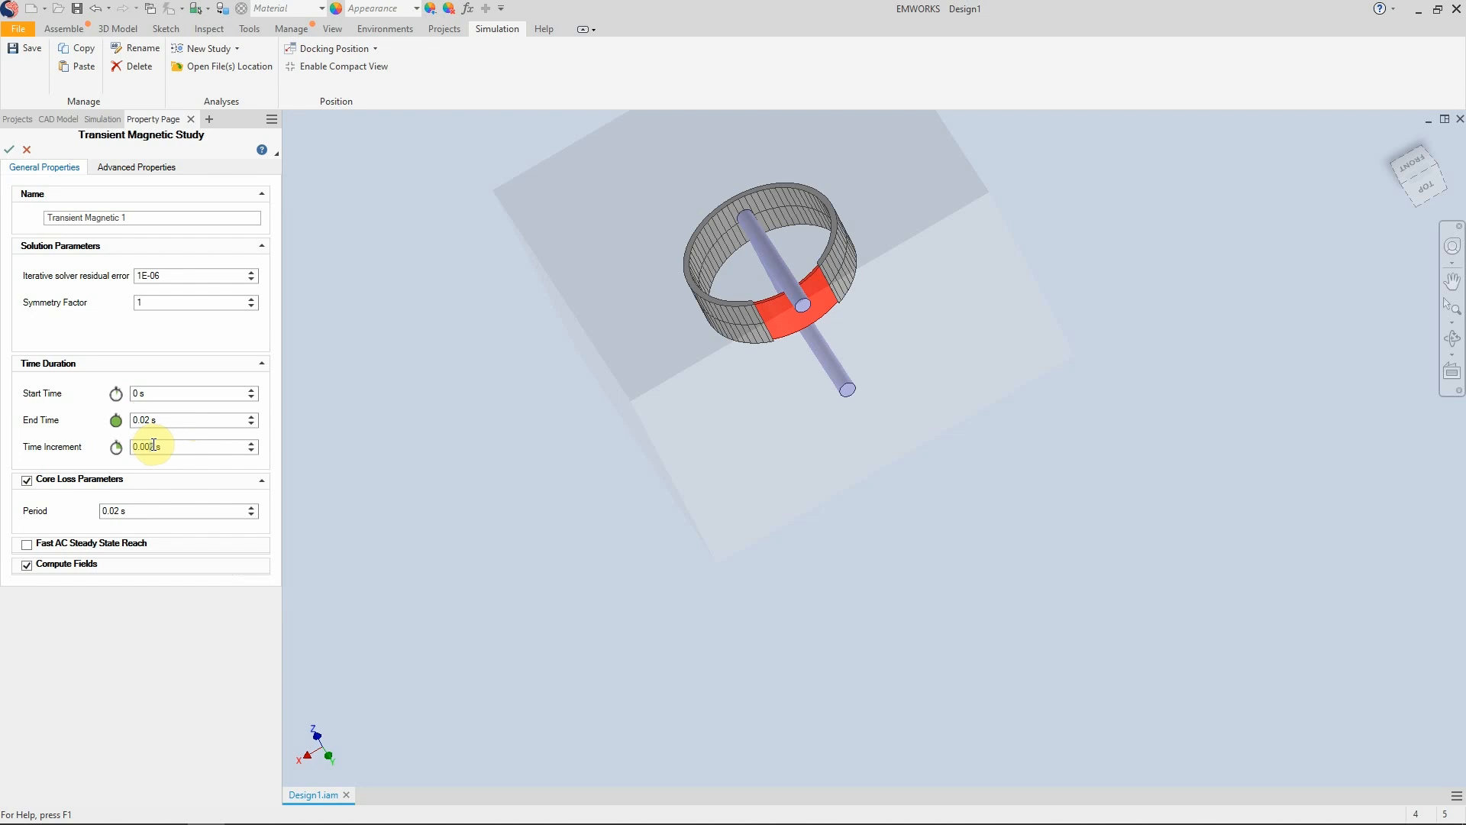
type("0.0004")
double_click(138, 449)
type("0.0005")
left_click(10, 151)
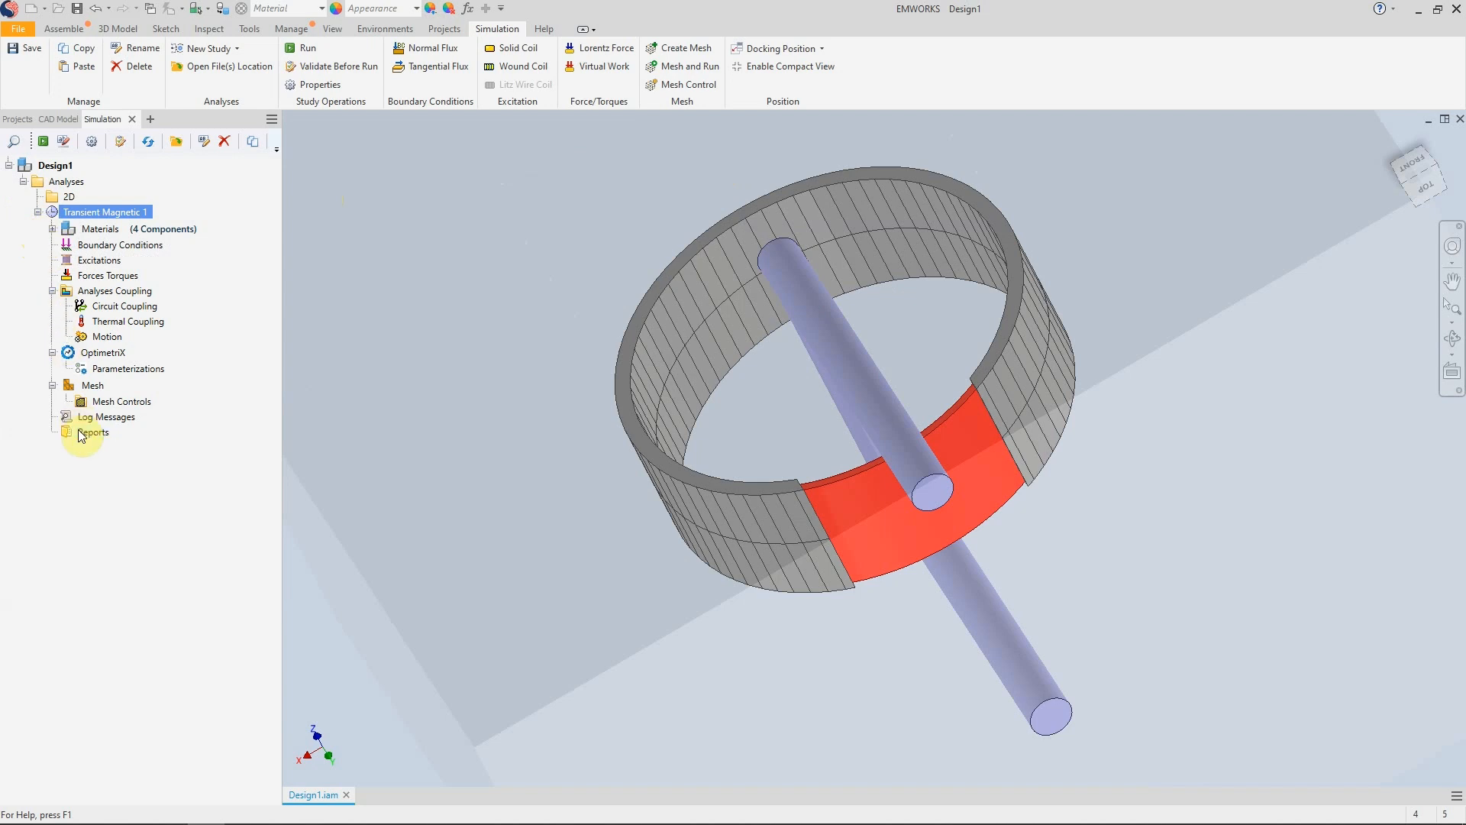
Step: Examine the transient study's materials, boundary conditions, excitations, forces, circuit, thermal and motion couplings, and the mesh options
left_click(52, 291)
left_click(51, 307)
left_click(52, 324)
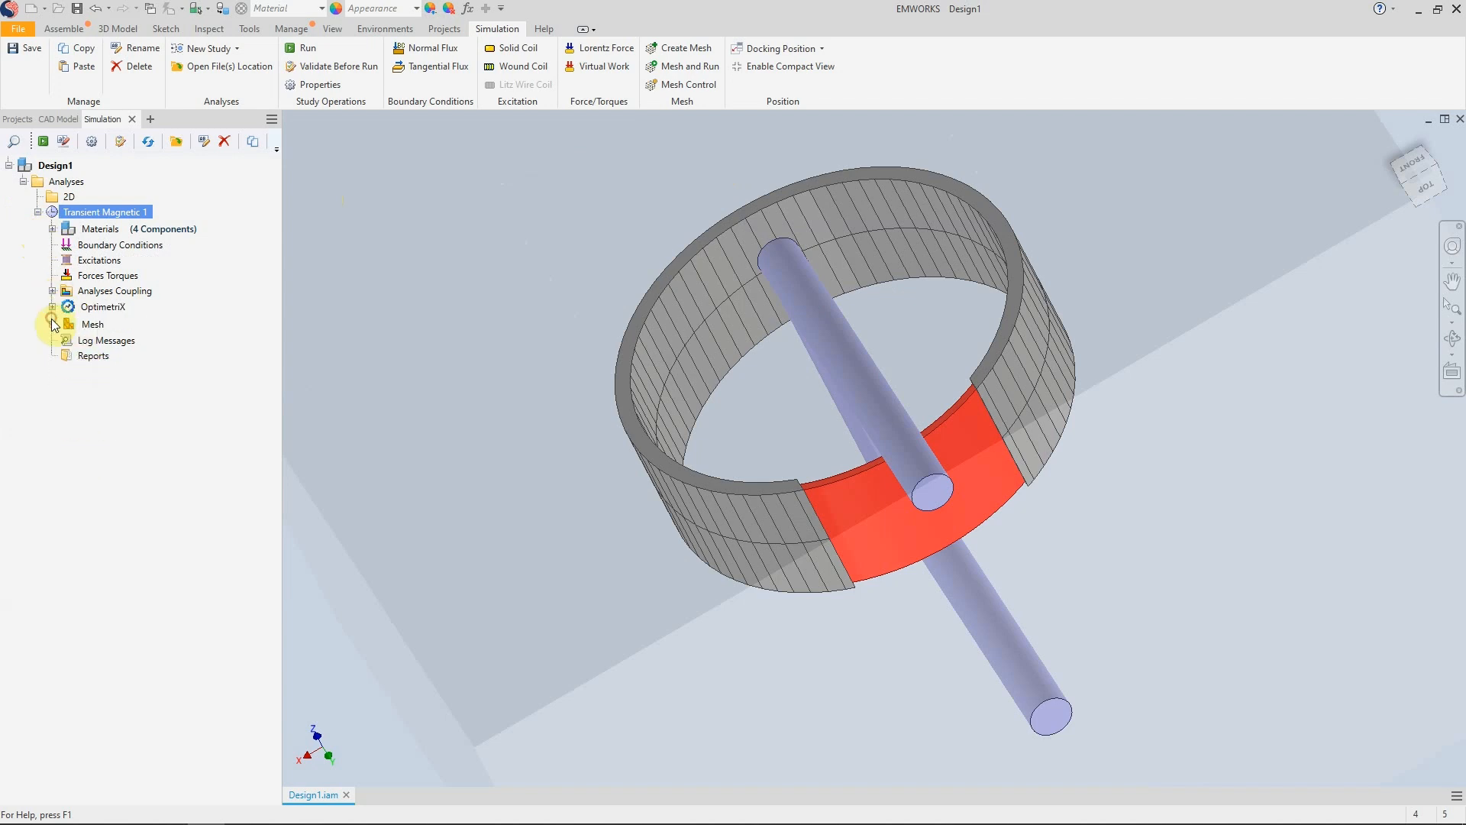
left_click(91, 229)
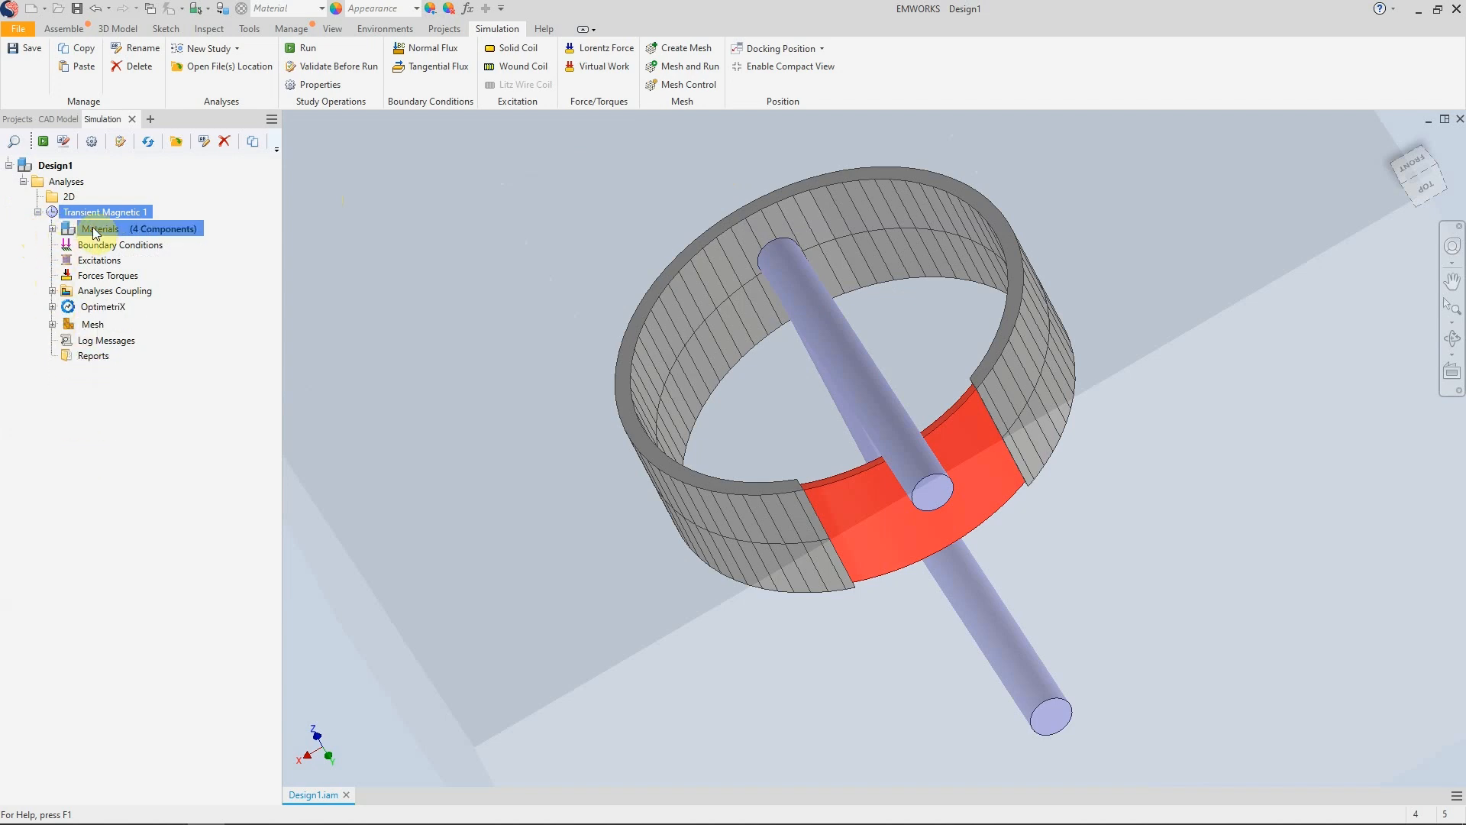
key("Down")
key("Down")
key("Down")
left_click(121, 247)
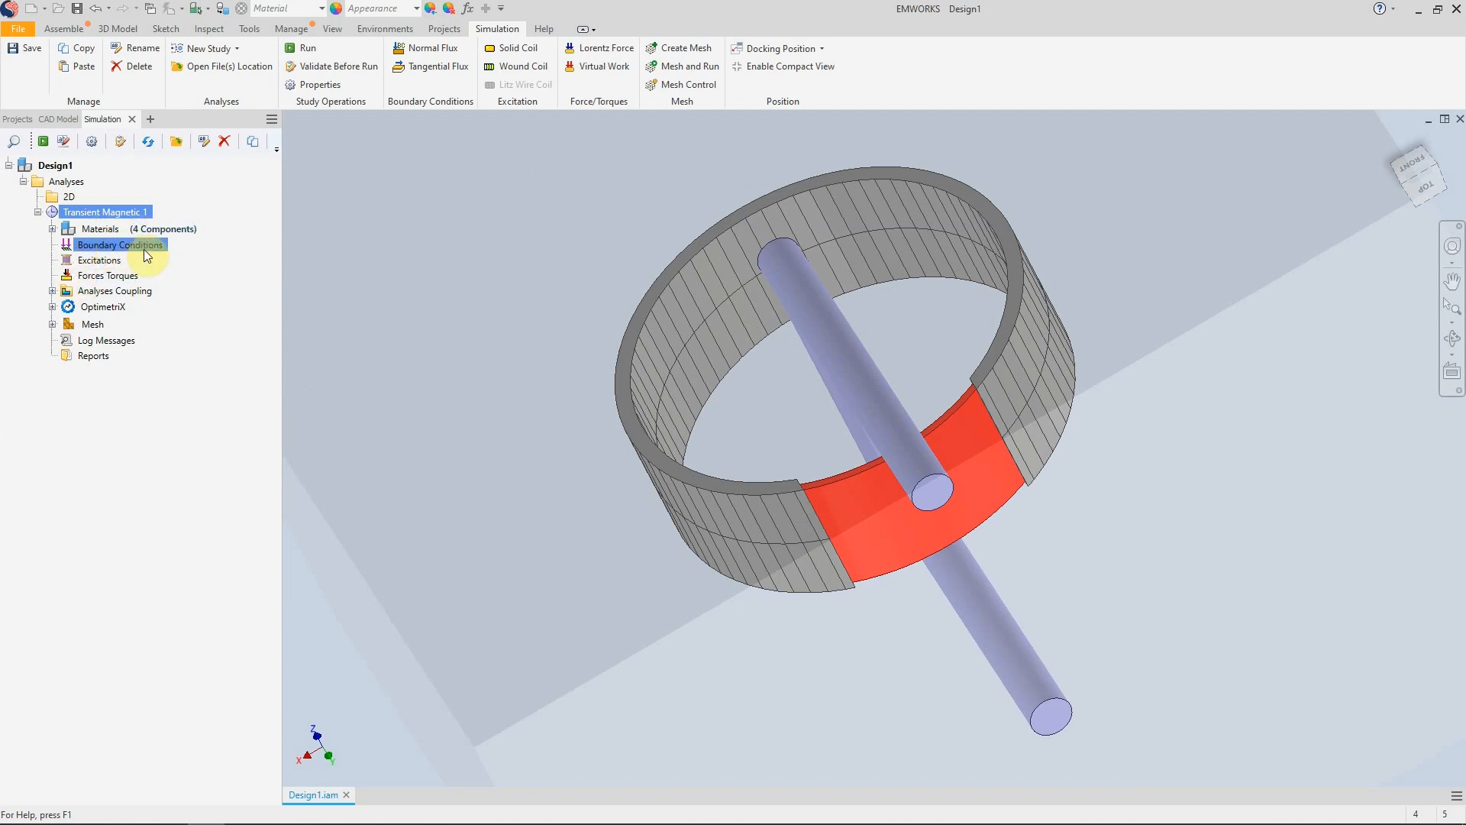
left_click(89, 262)
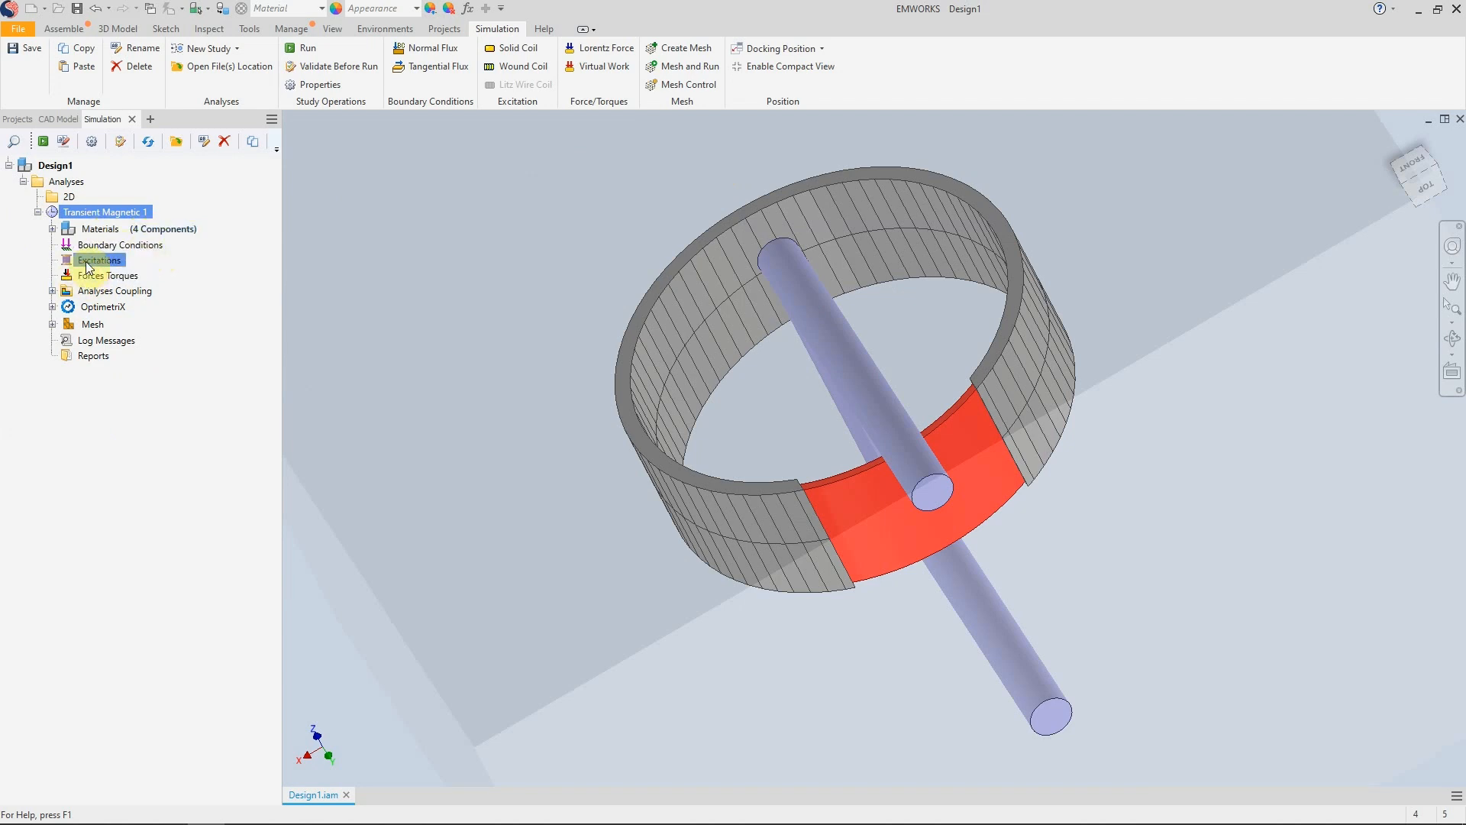
left_click(138, 277)
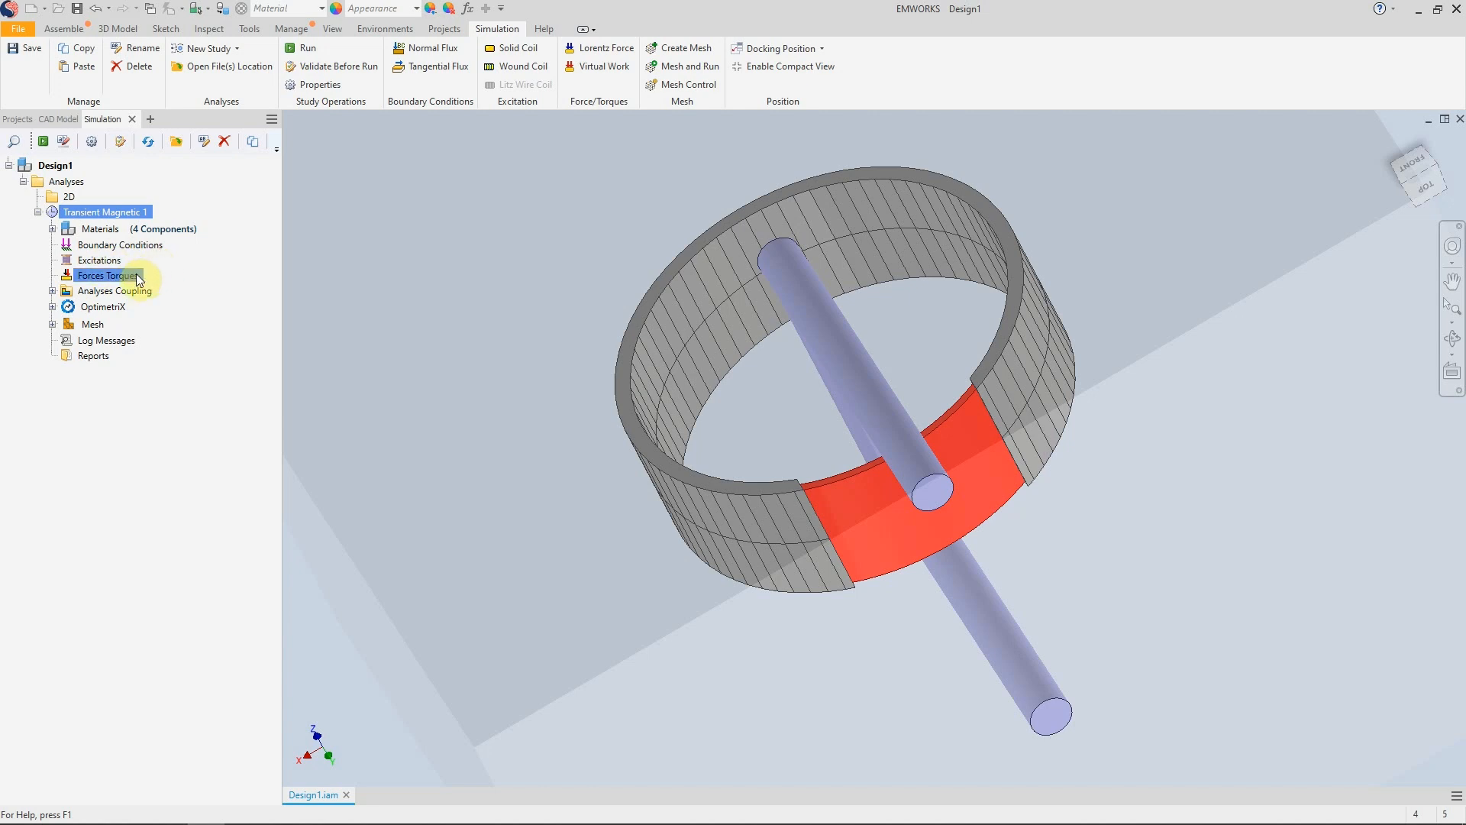
double_click(95, 293)
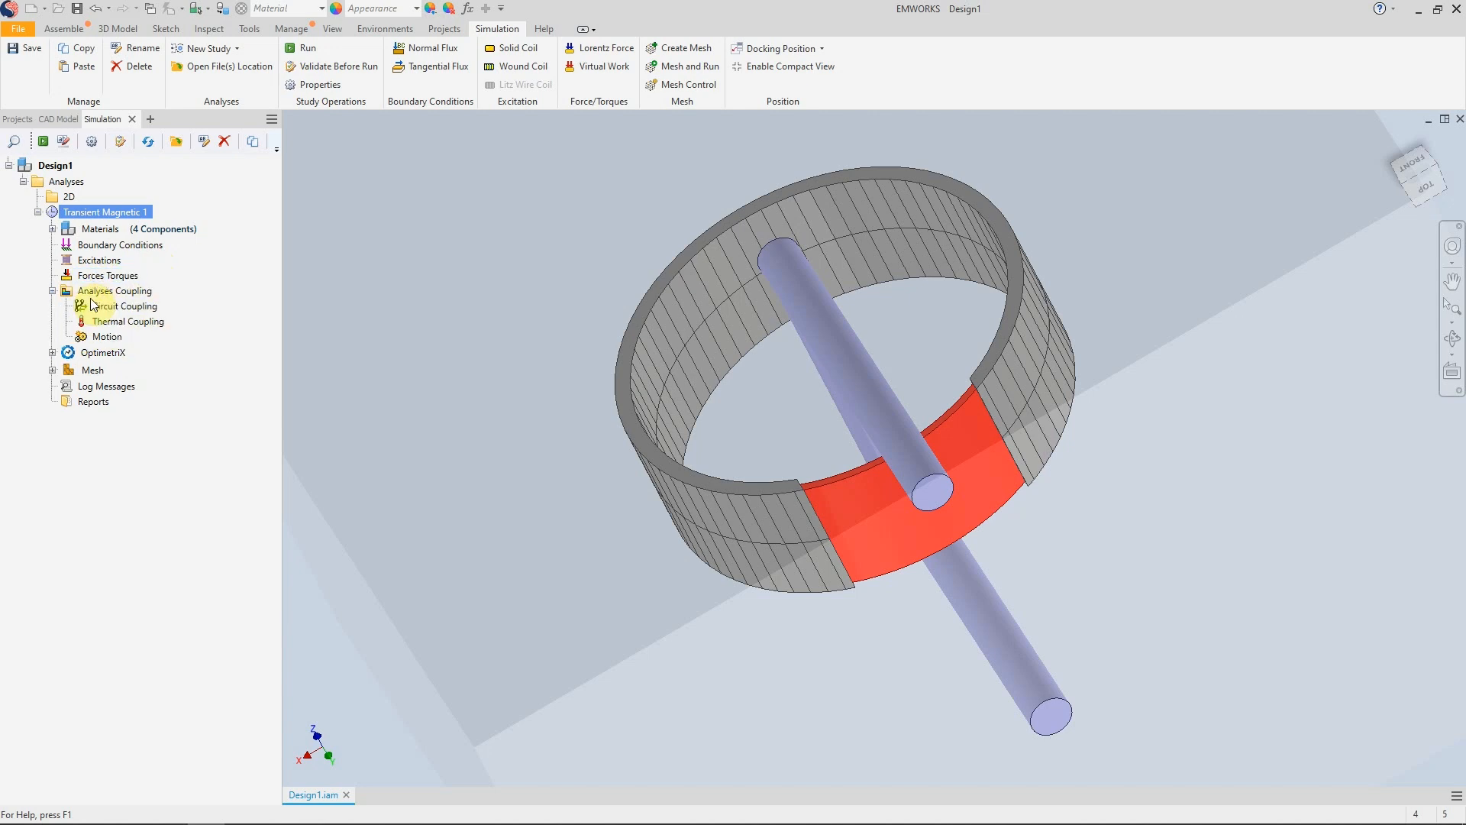
left_click(93, 305)
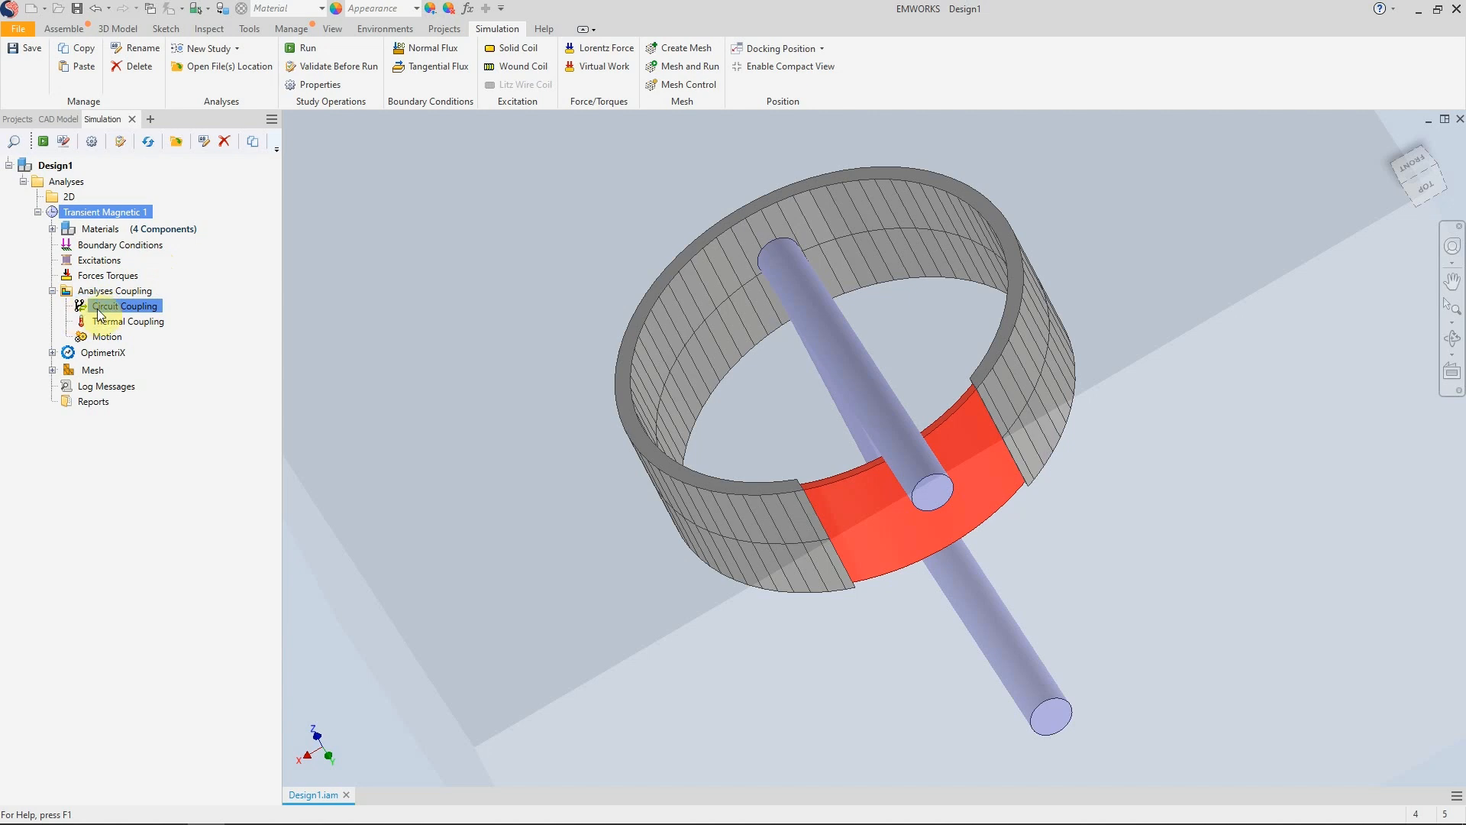
left_click(83, 327)
left_click(94, 339)
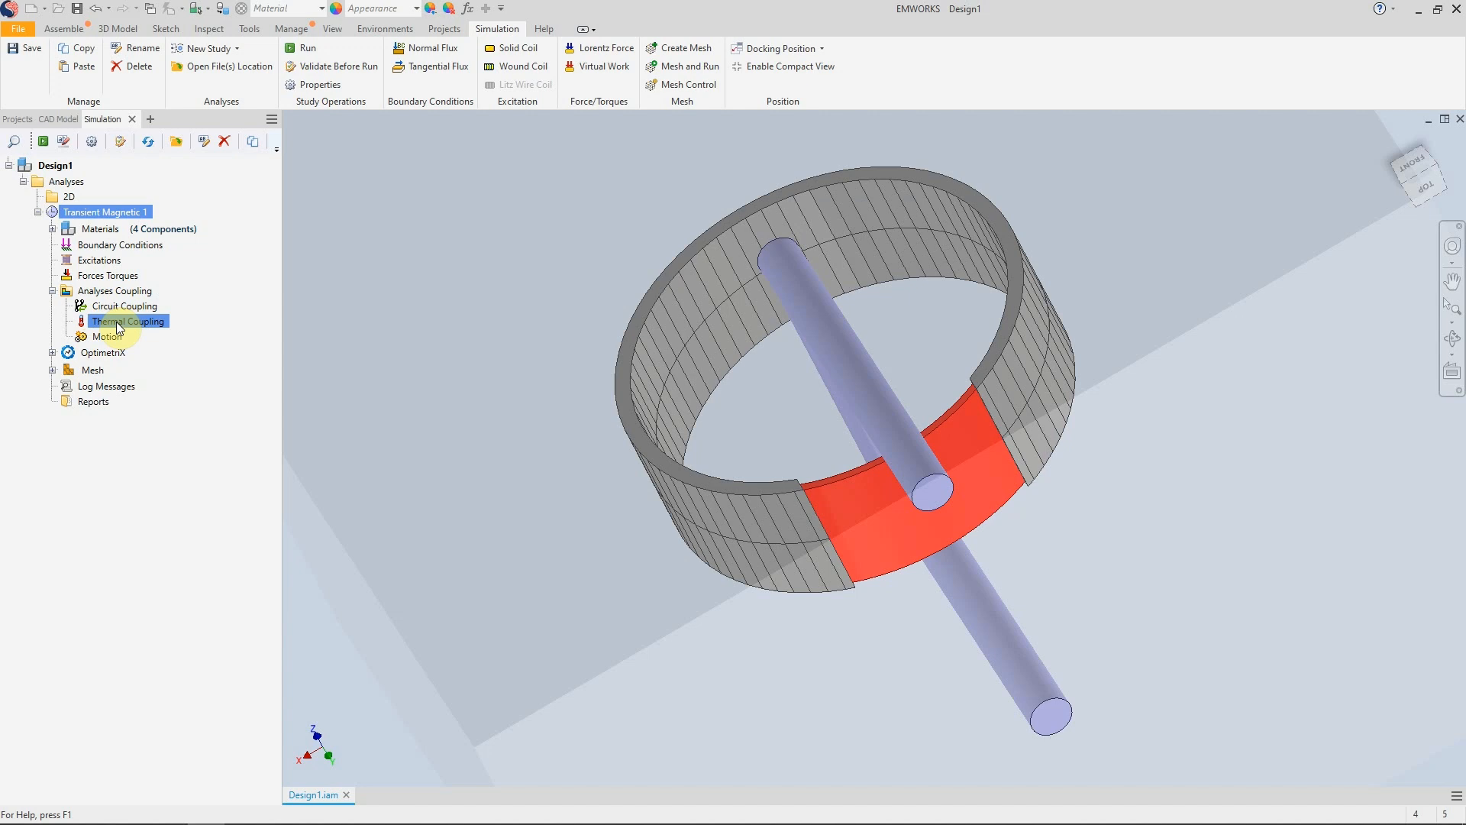
left_click(120, 311)
left_click(94, 371)
right_click(95, 375)
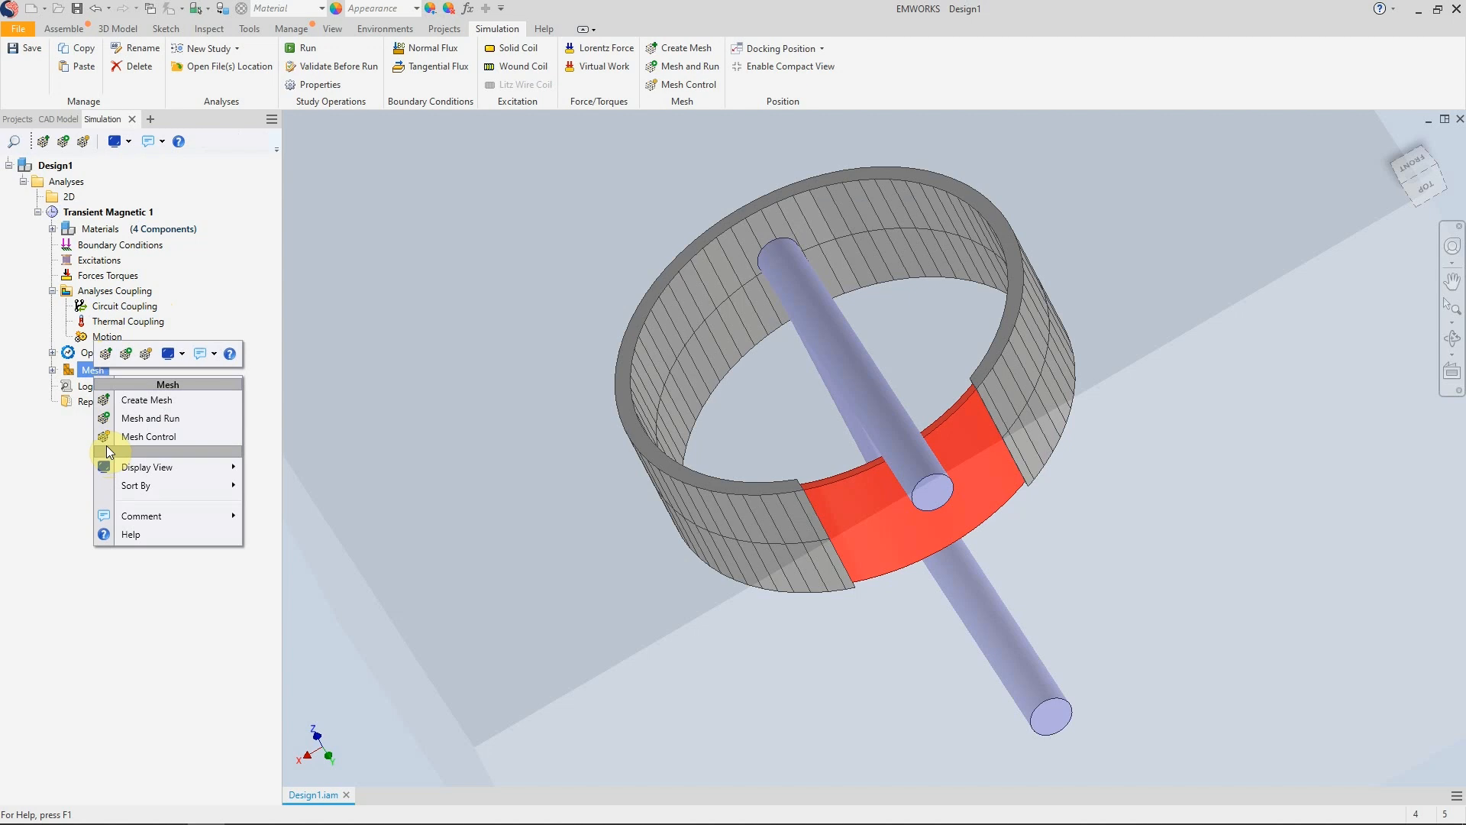
left_click(5, 230)
Step: Assign Copper from the favorite materials to both the secondary and the primary components
left_click(52, 229)
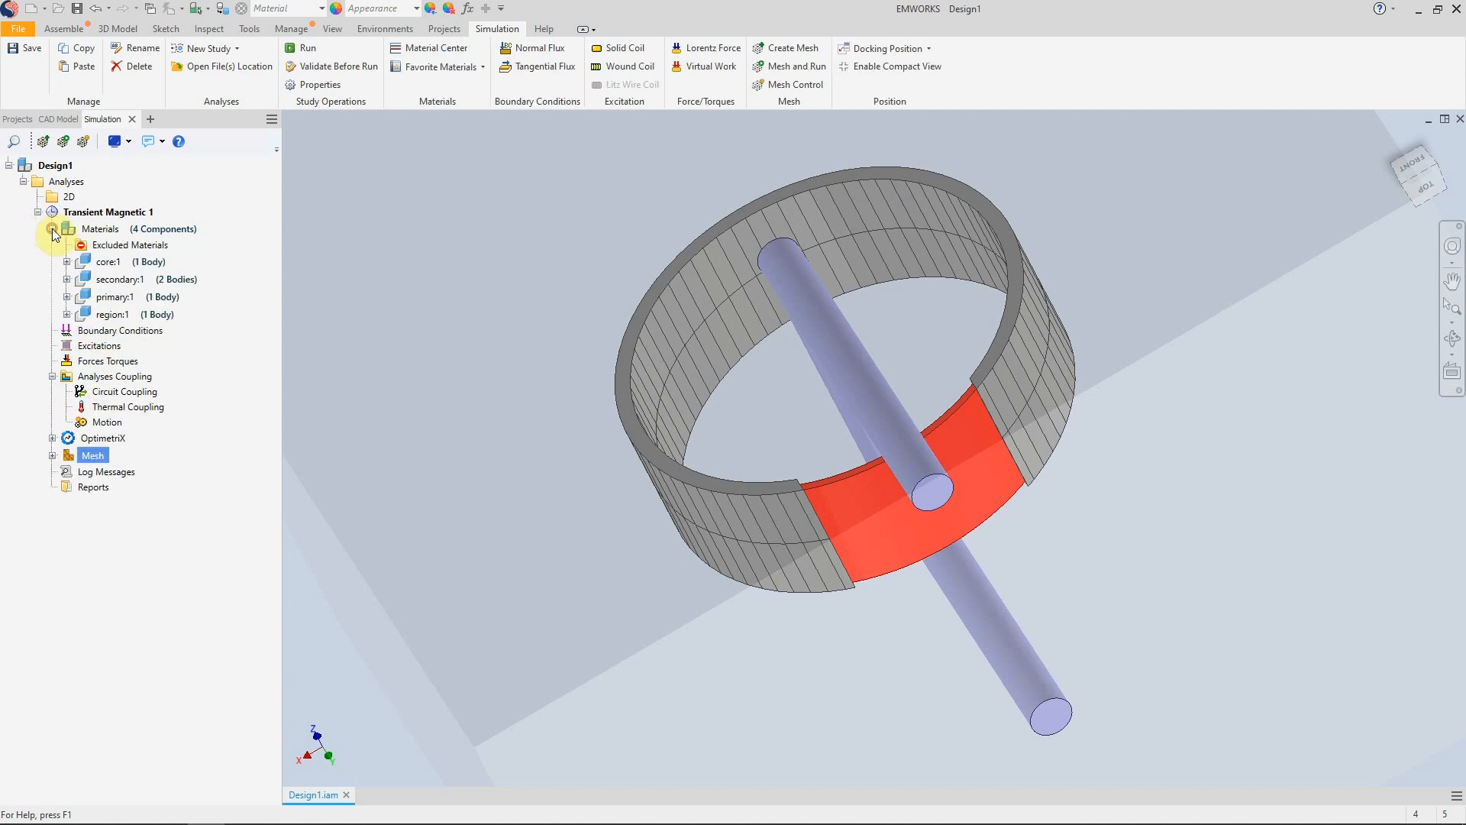
left_click(88, 232)
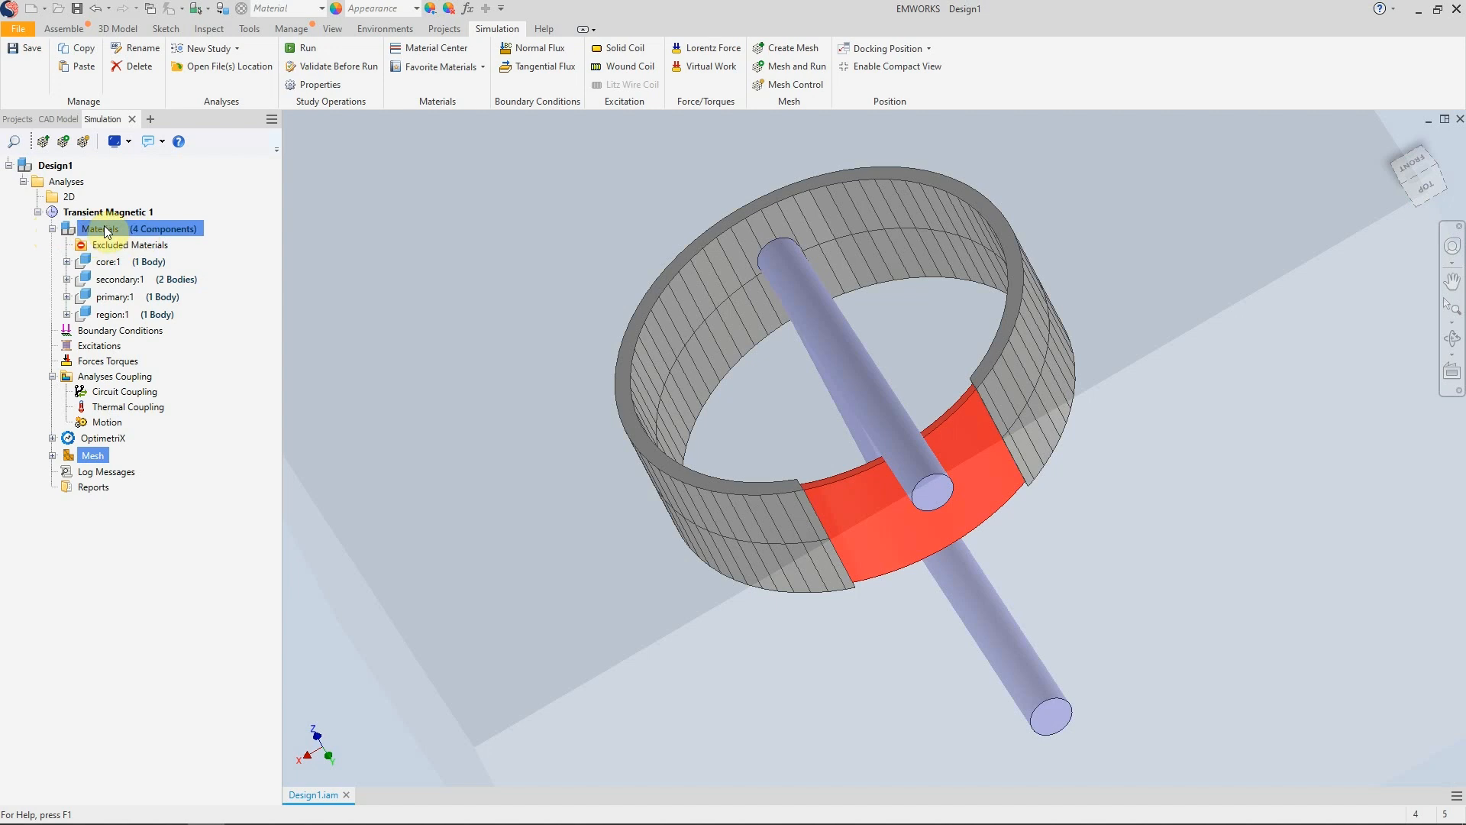
left_click(115, 297)
left_click(118, 280, "ctrl")
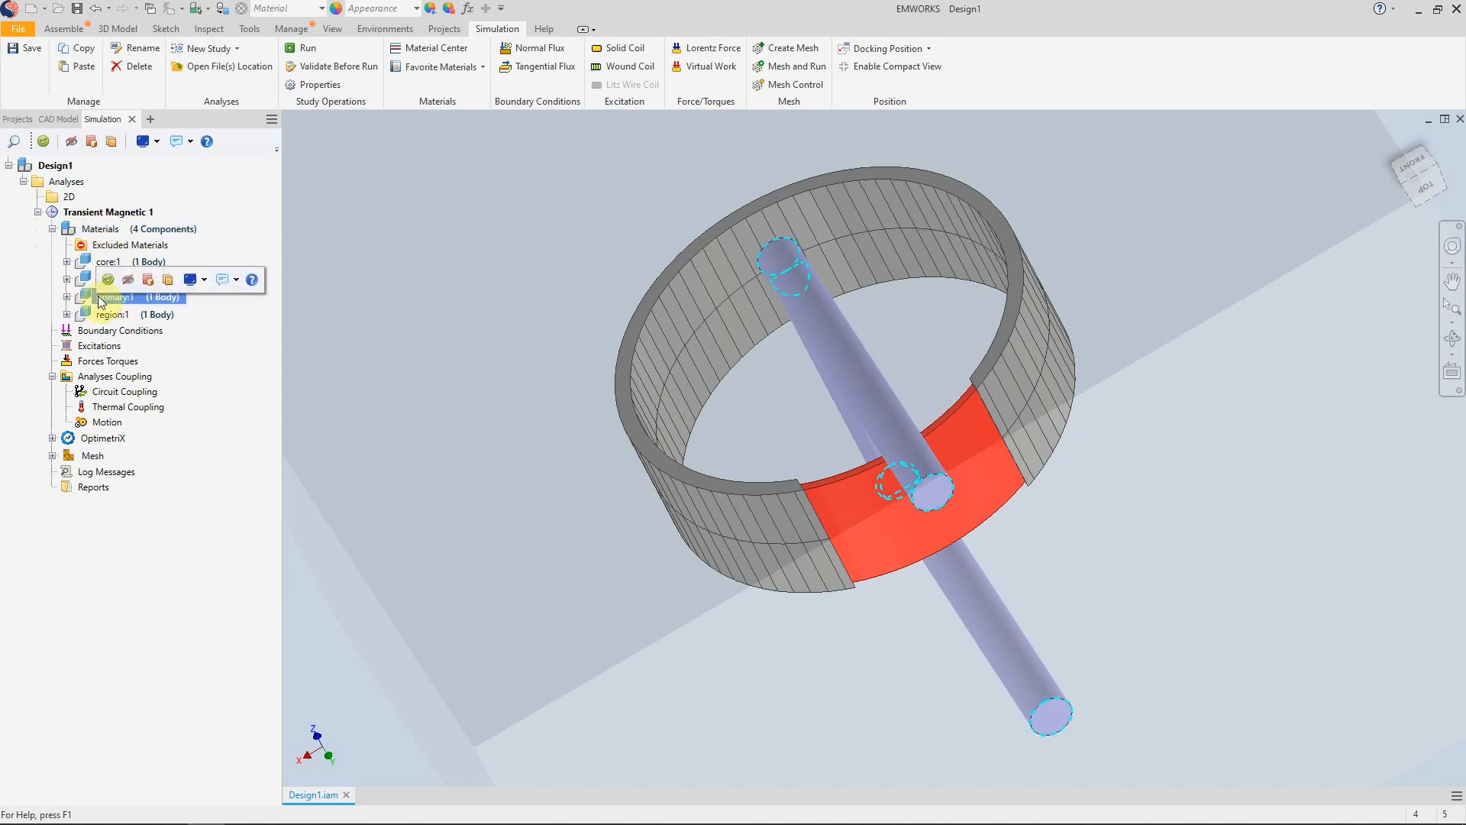
right_click(118, 280)
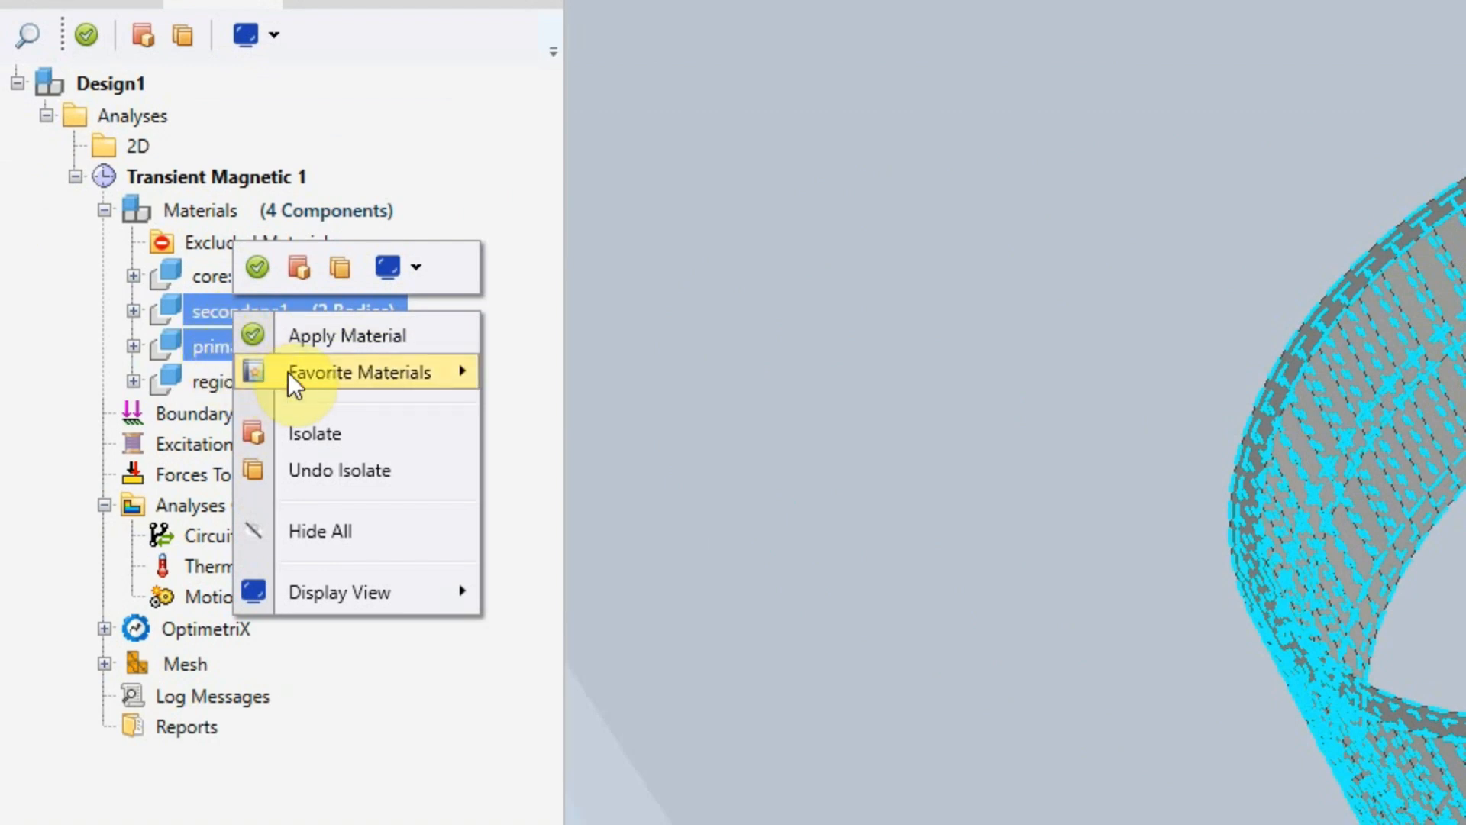
mouse_move(309, 373)
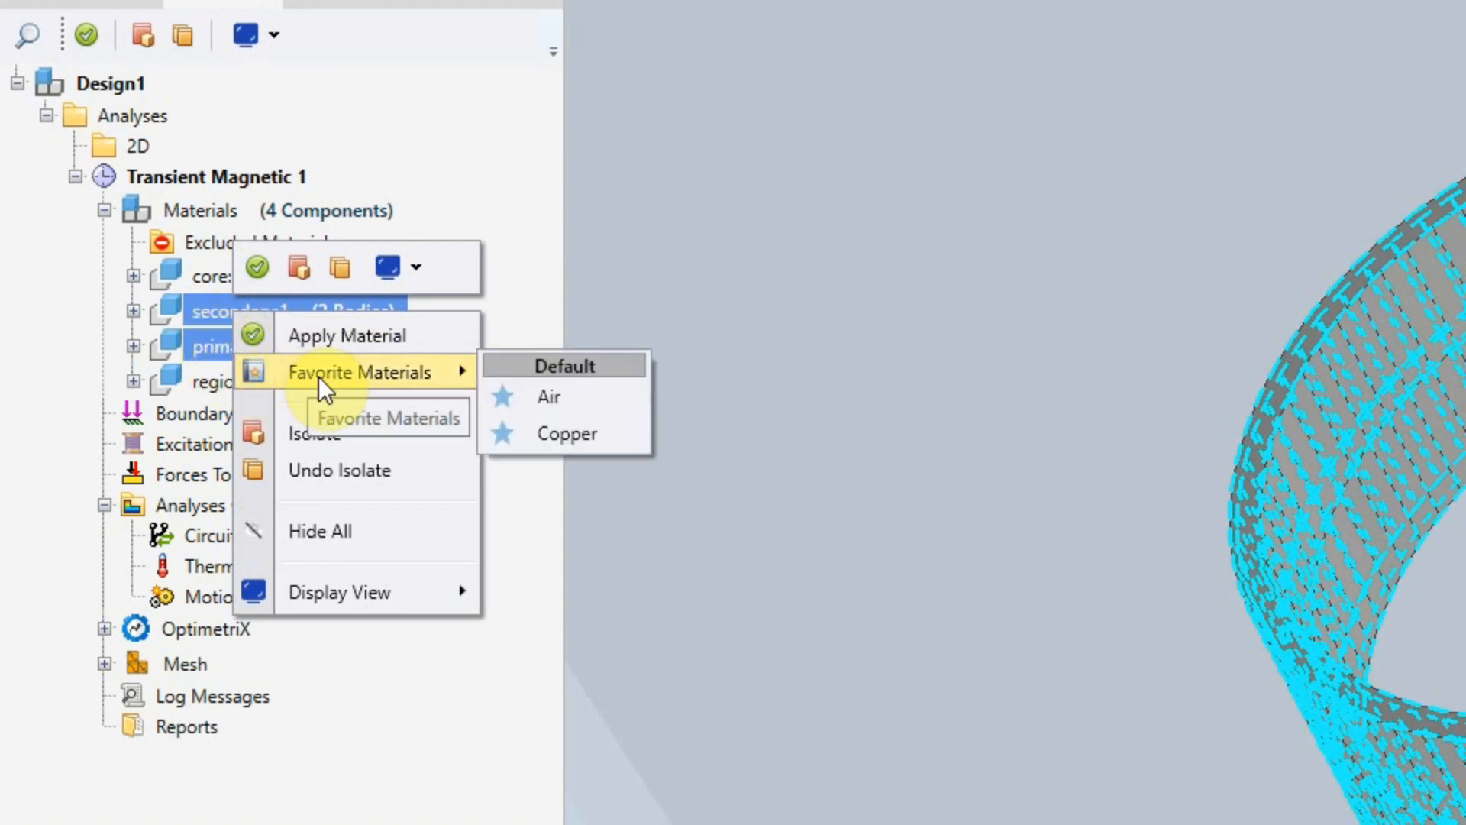
left_click(580, 434)
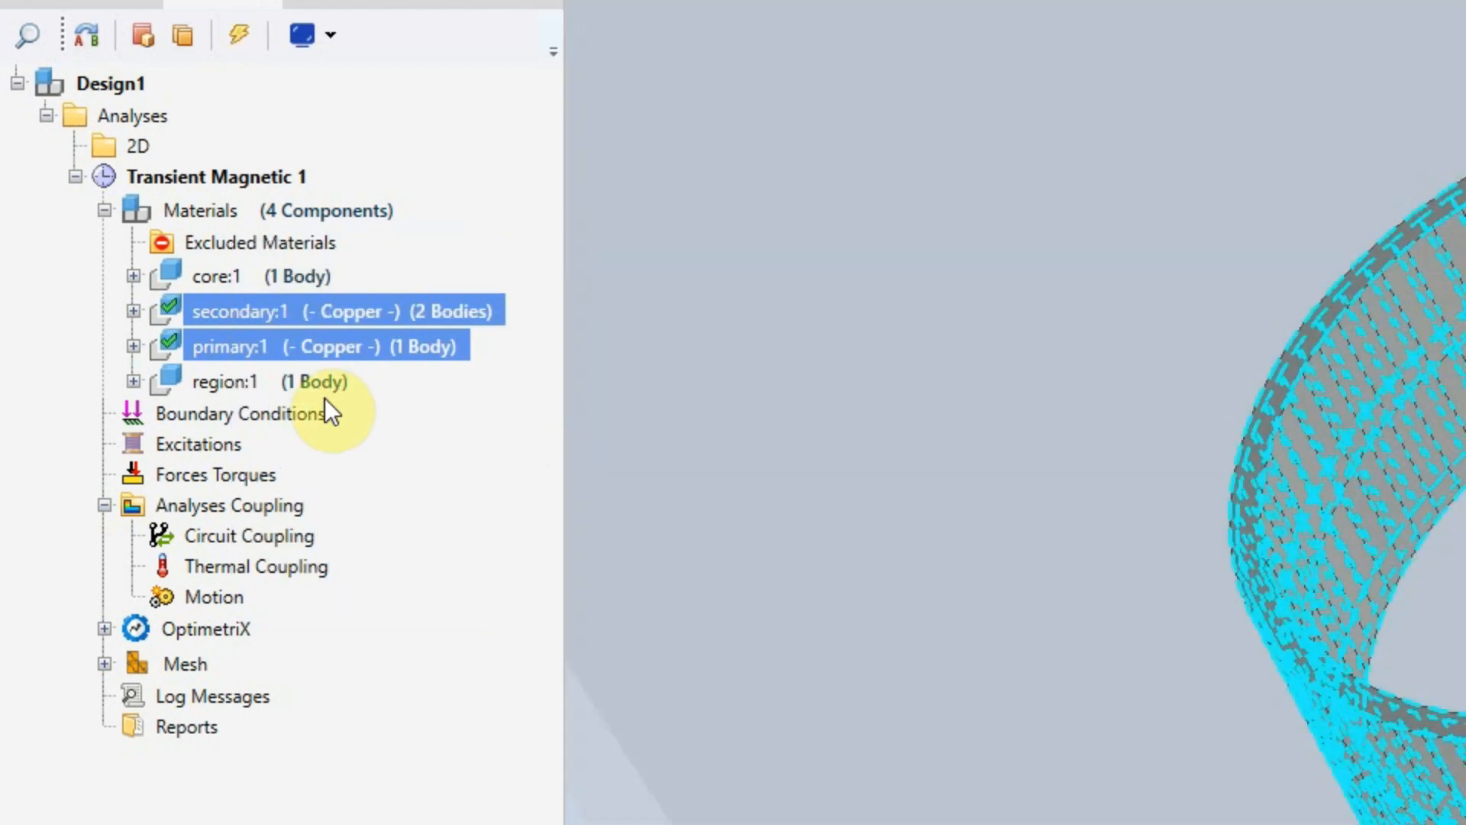
Step: Assign Air from the favorite materials to the region component
left_click(254, 383)
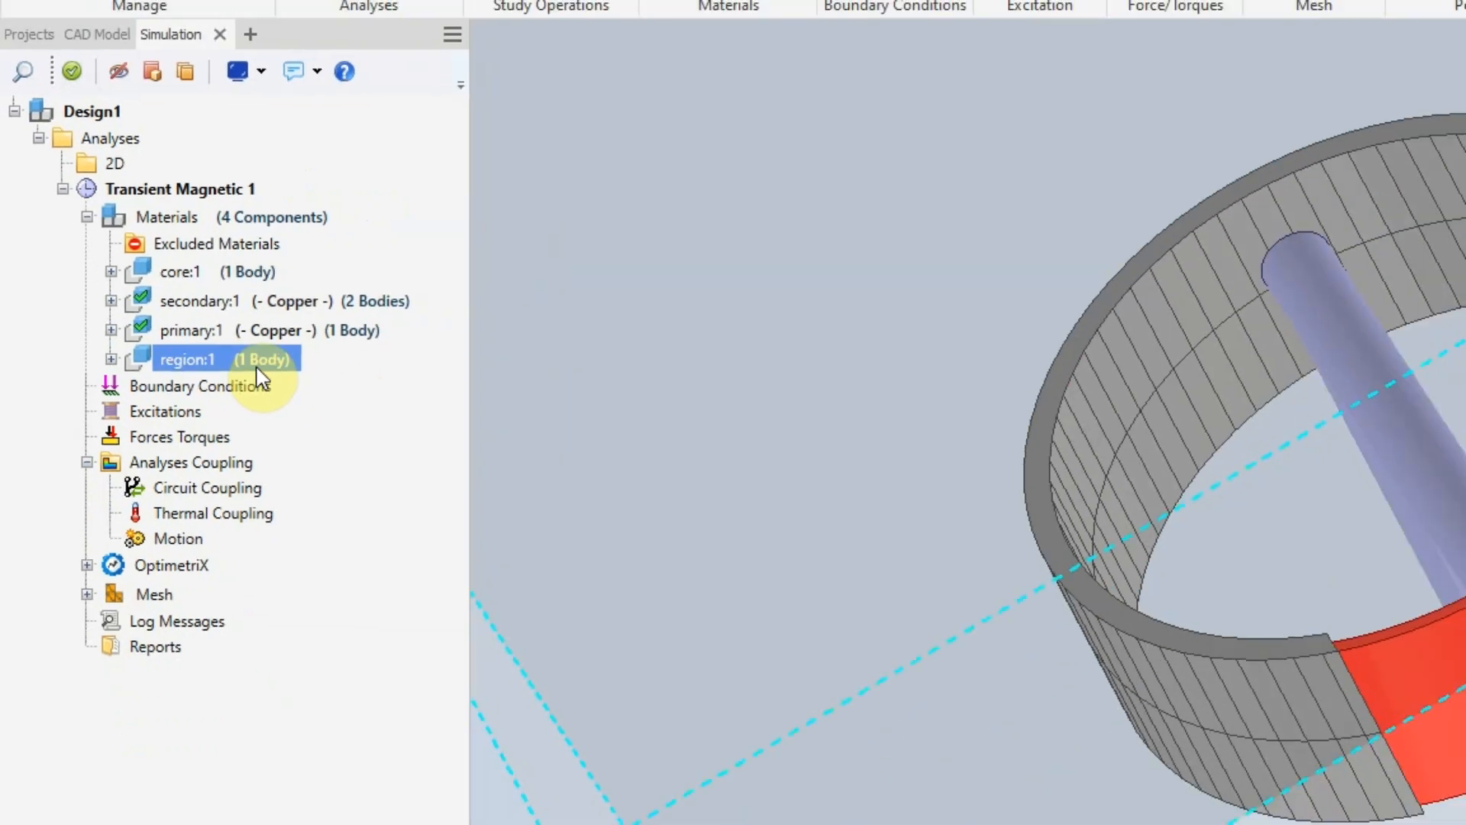
right_click(254, 383)
mouse_move(593, 456)
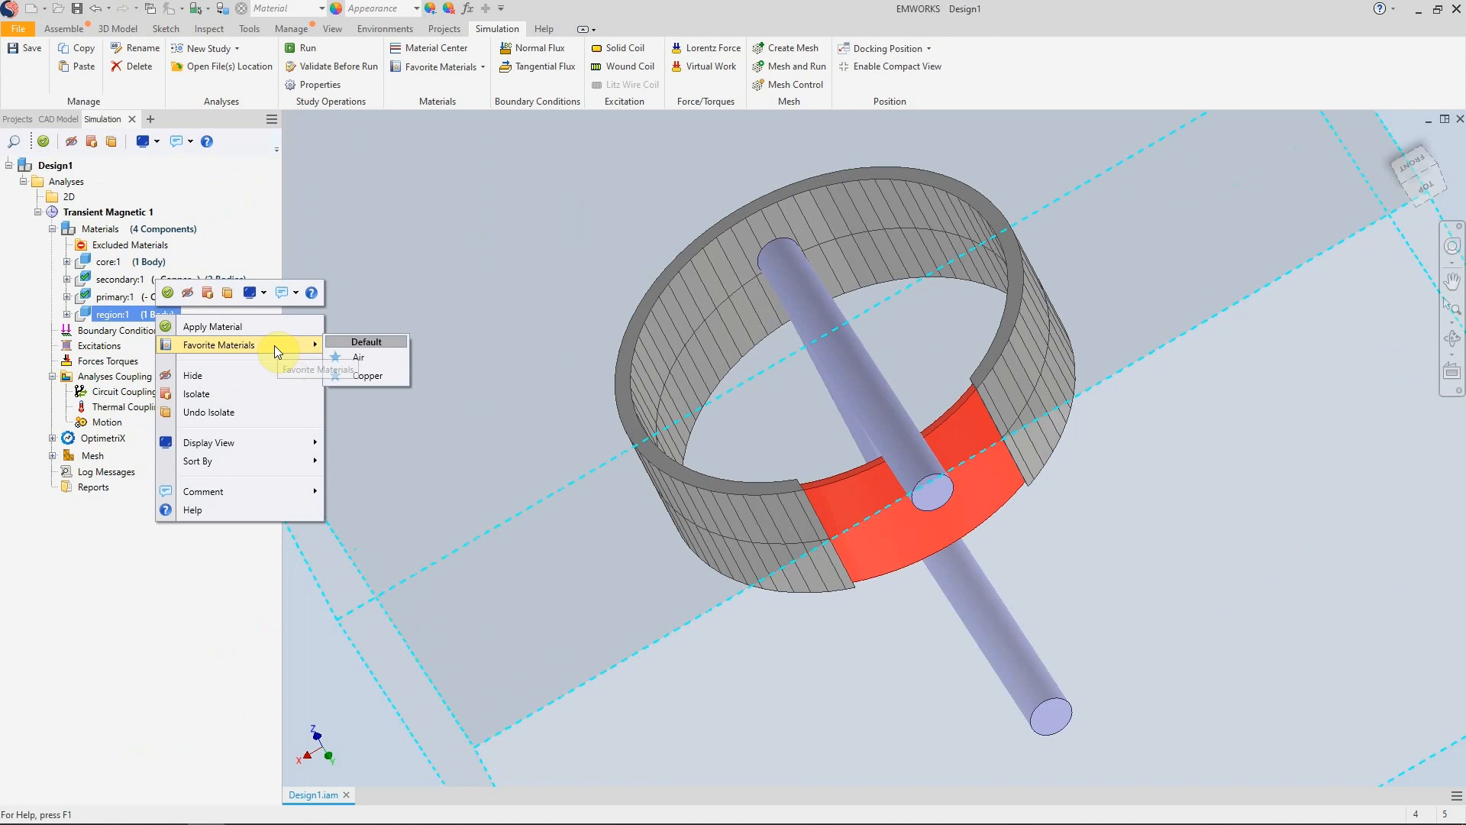
left_click(360, 360)
Step: Open the material library for the core component and examine the BH and BP curves of the China steel 25CS1500HF
left_click(111, 262)
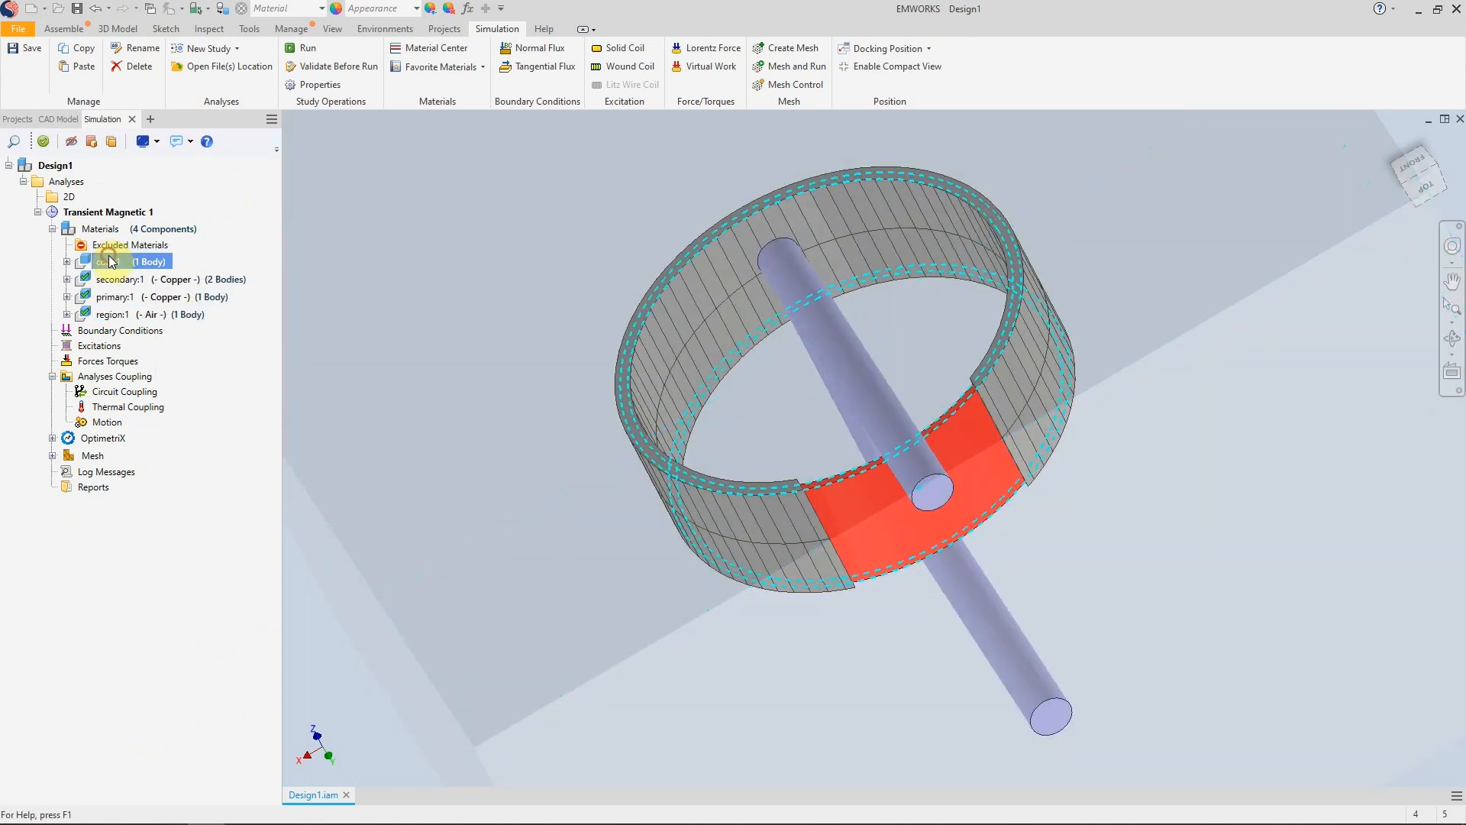
right_click(111, 261)
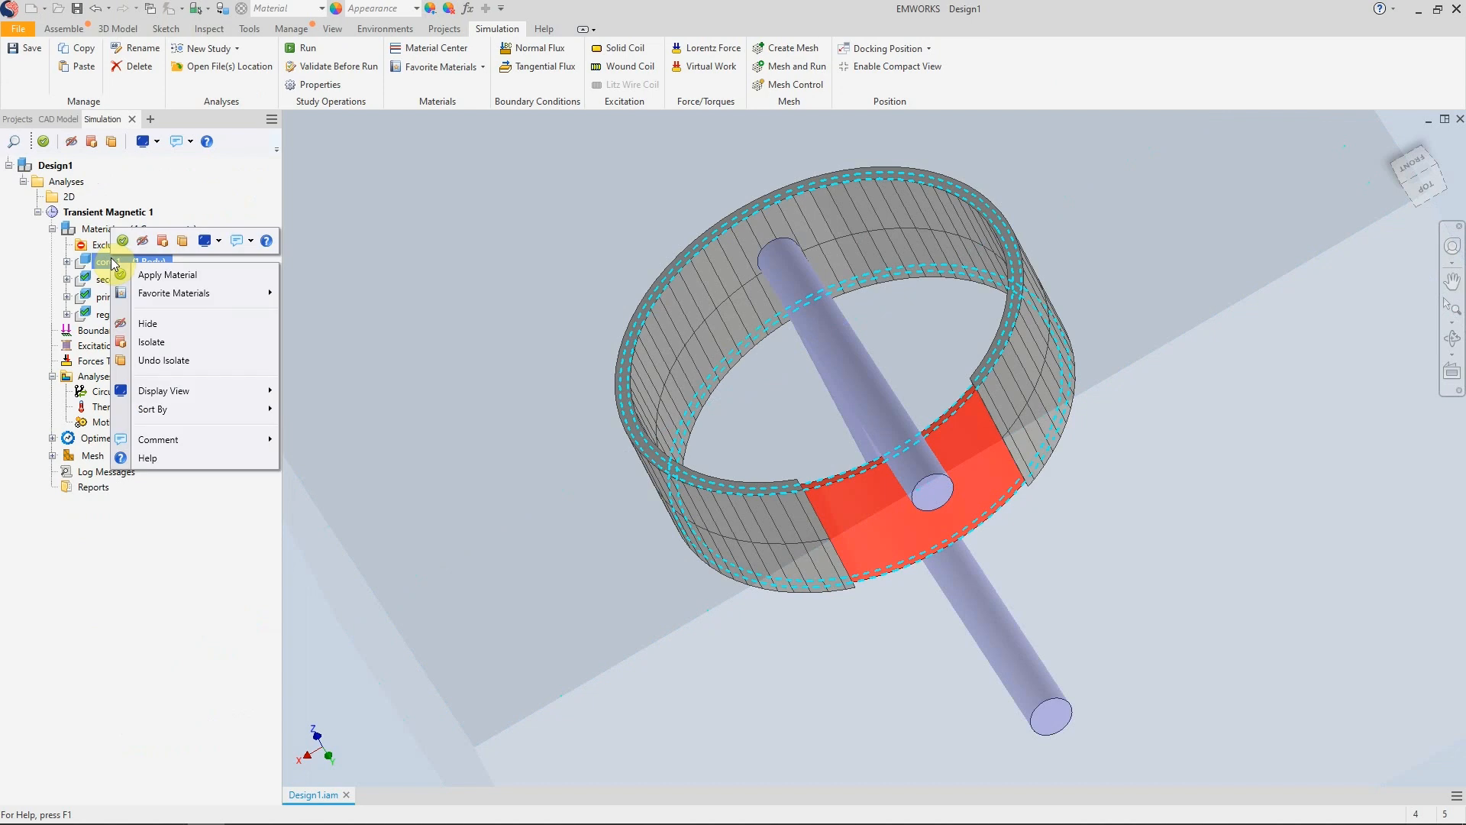
left_click(149, 275)
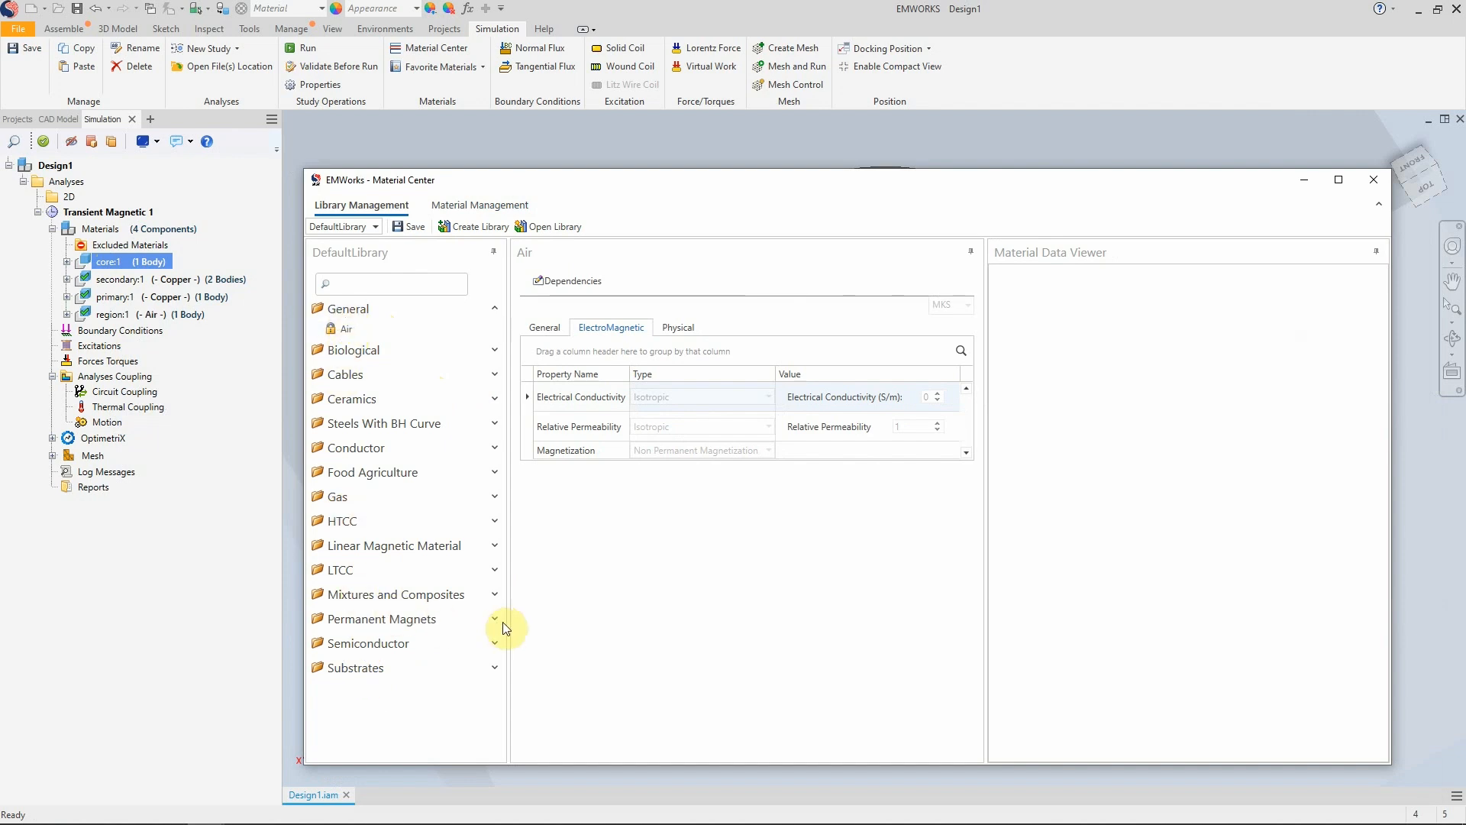
left_click(495, 423)
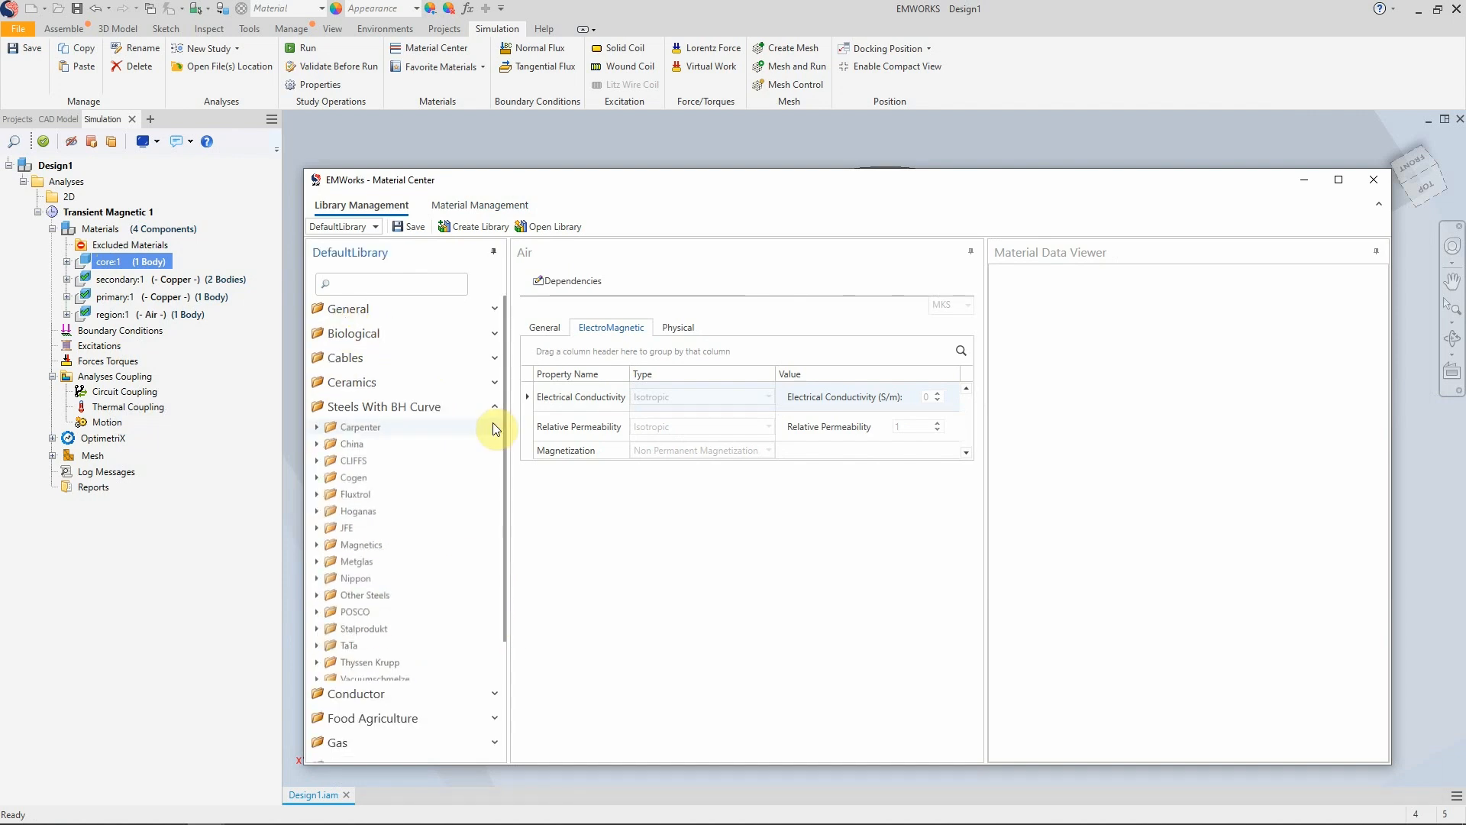
left_click(317, 444)
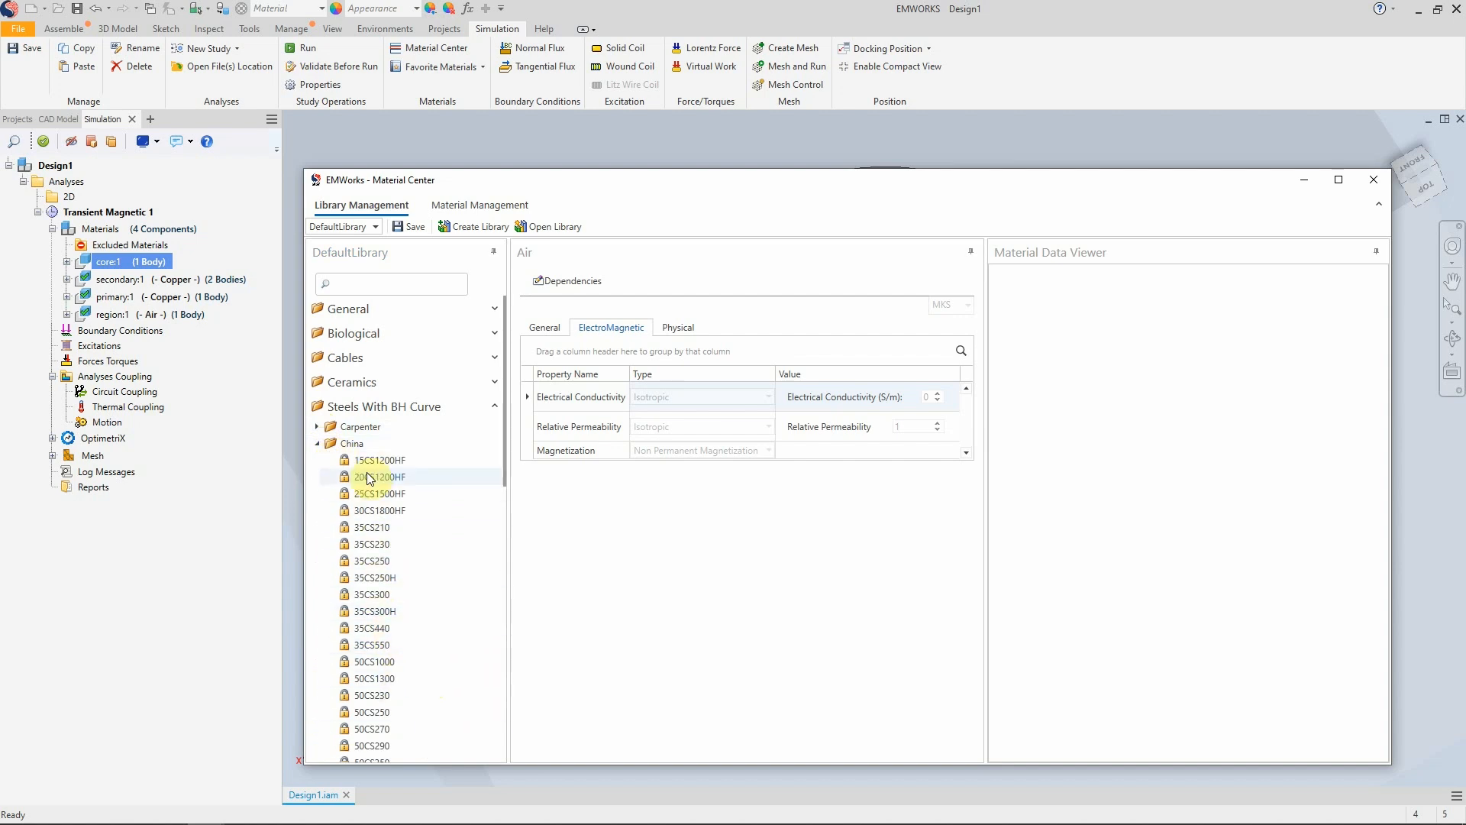
left_click(378, 494)
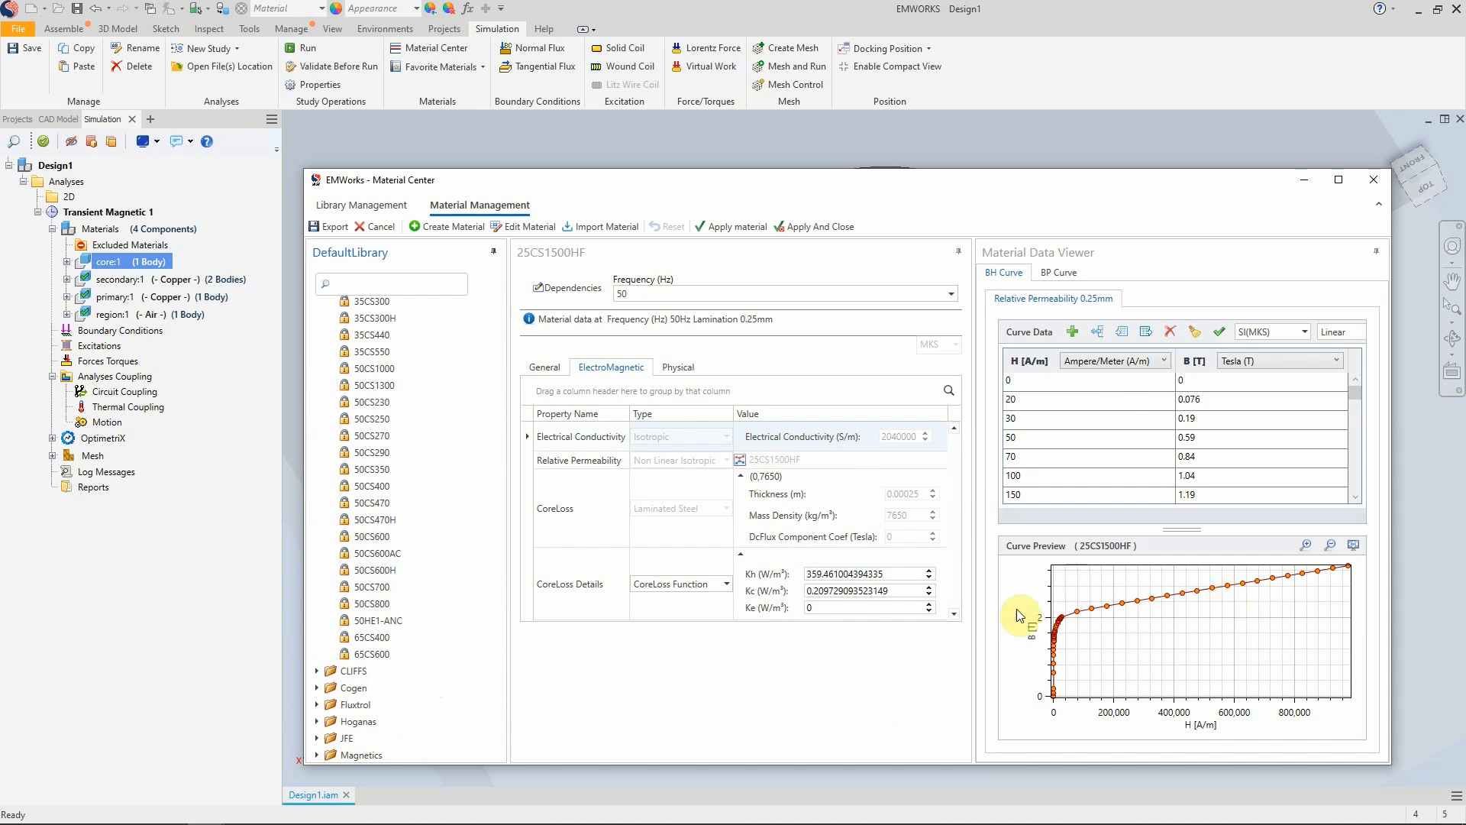
left_click(1061, 273)
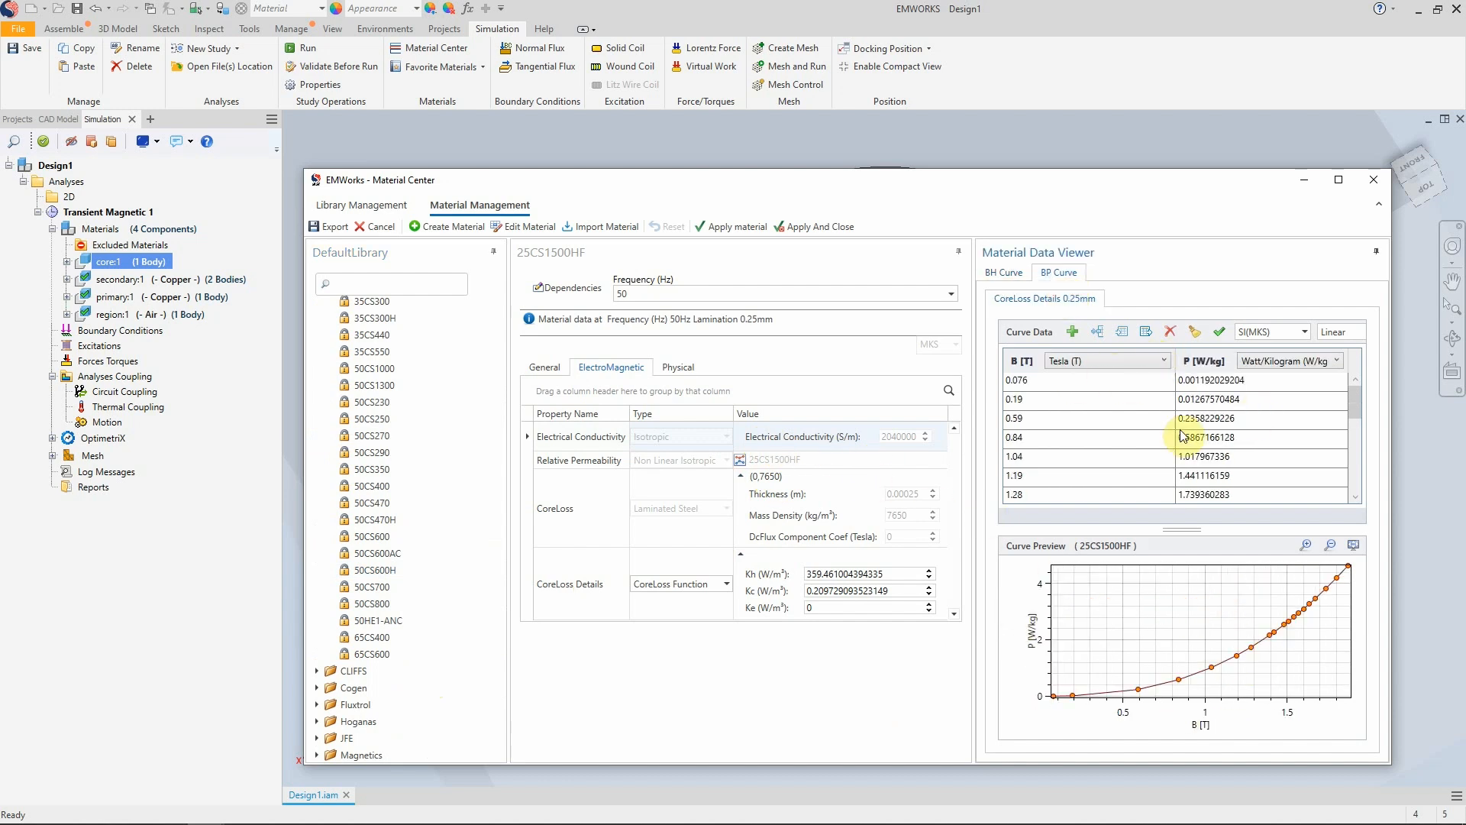
left_click(677, 368)
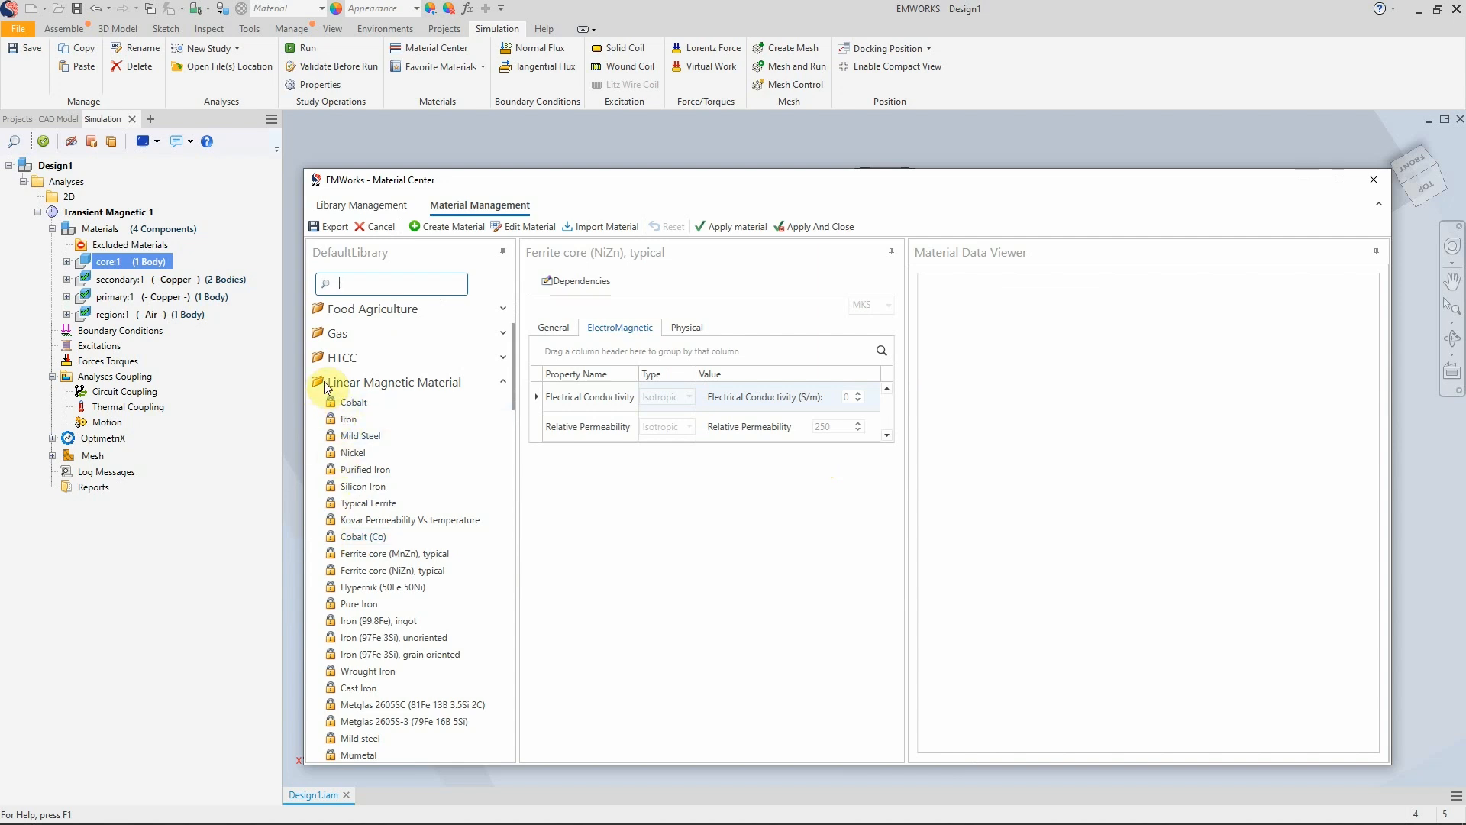
Step: Assign the JFE steel 10JNHF600 at 50Hz, from the steels with BH curve, to the core component
left_click(504, 383)
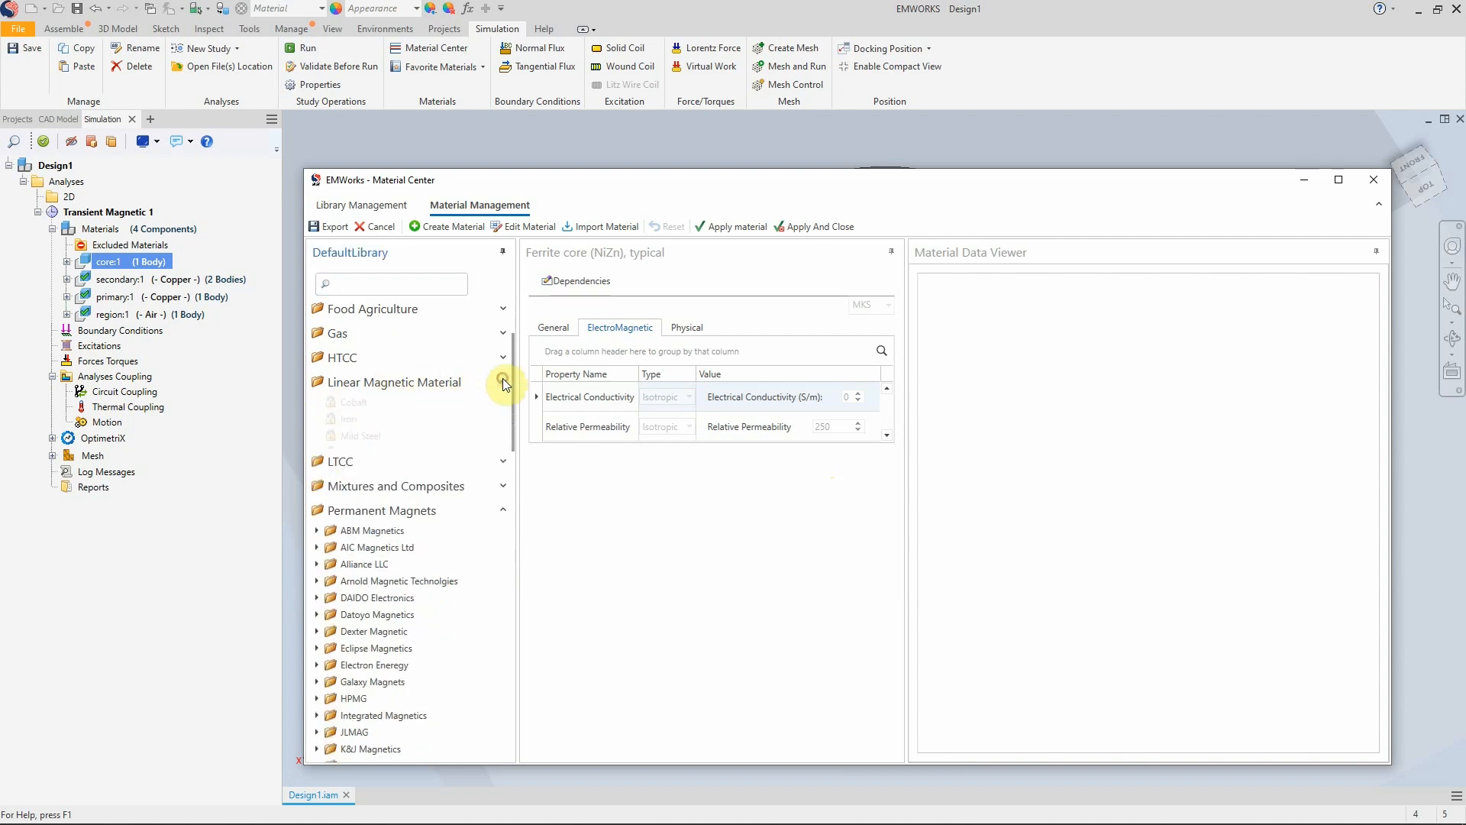
scroll(478, 382, "up", 3)
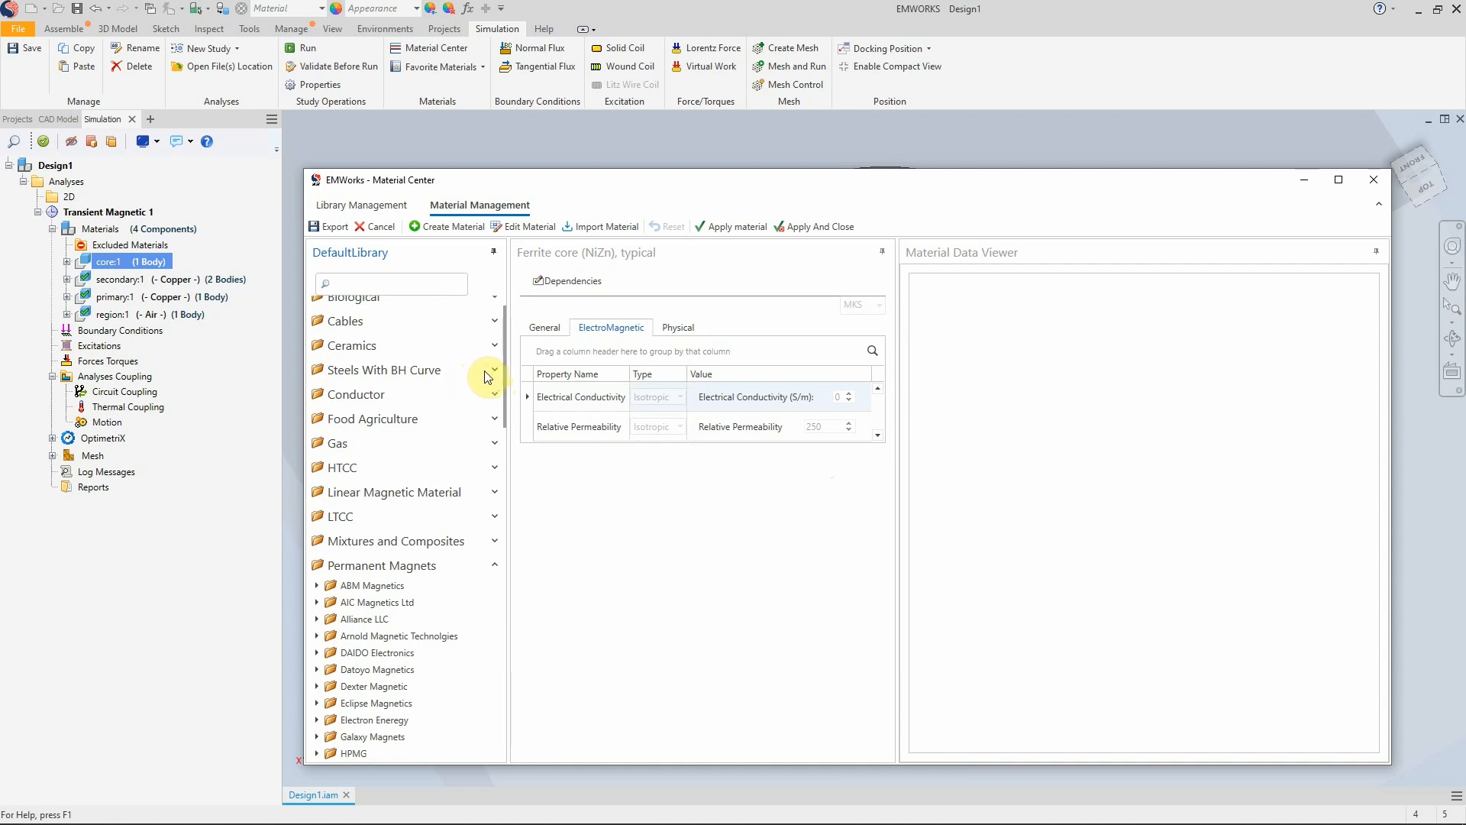
left_click(495, 370)
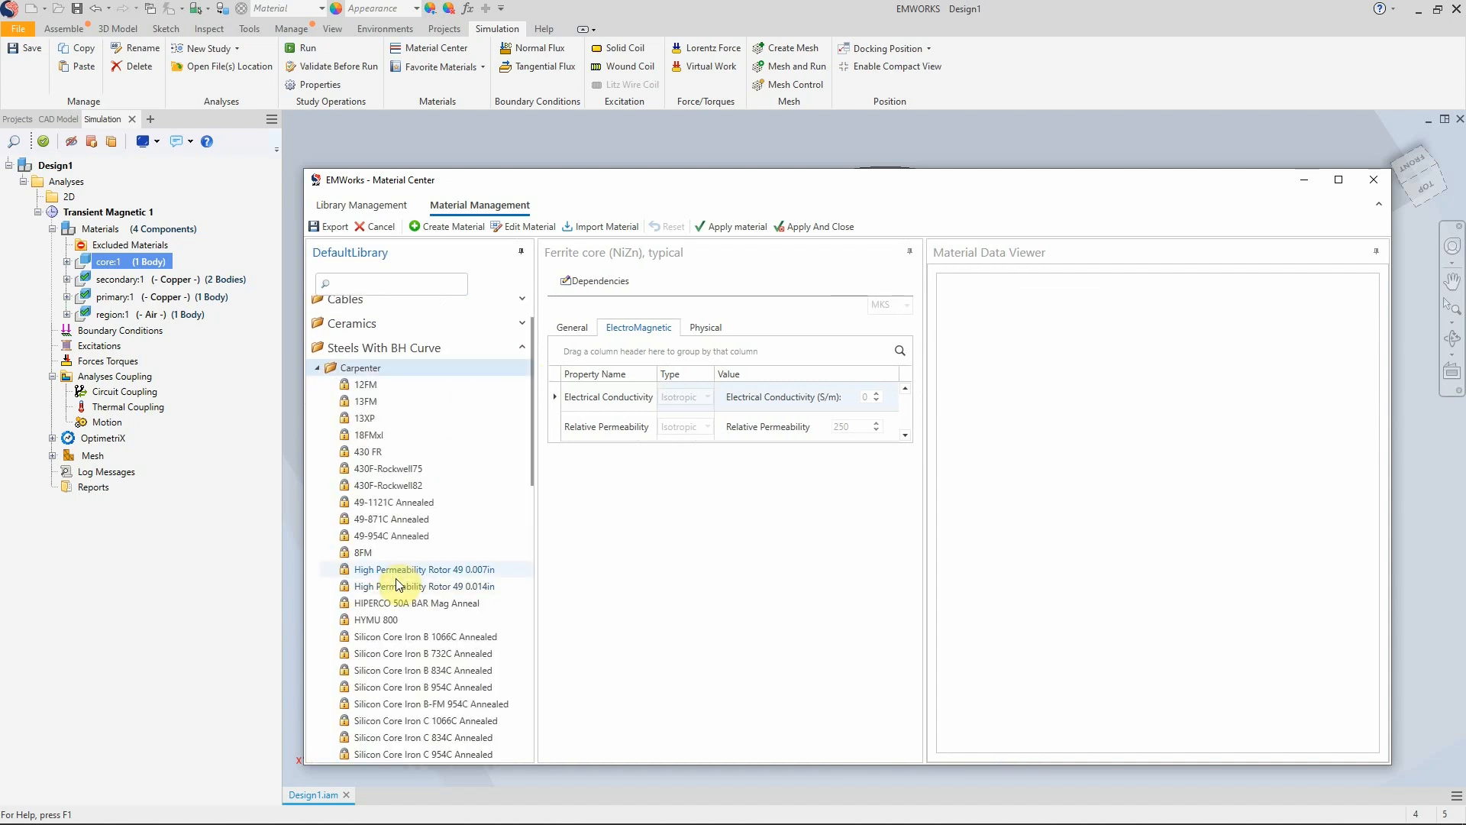
left_click(396, 585)
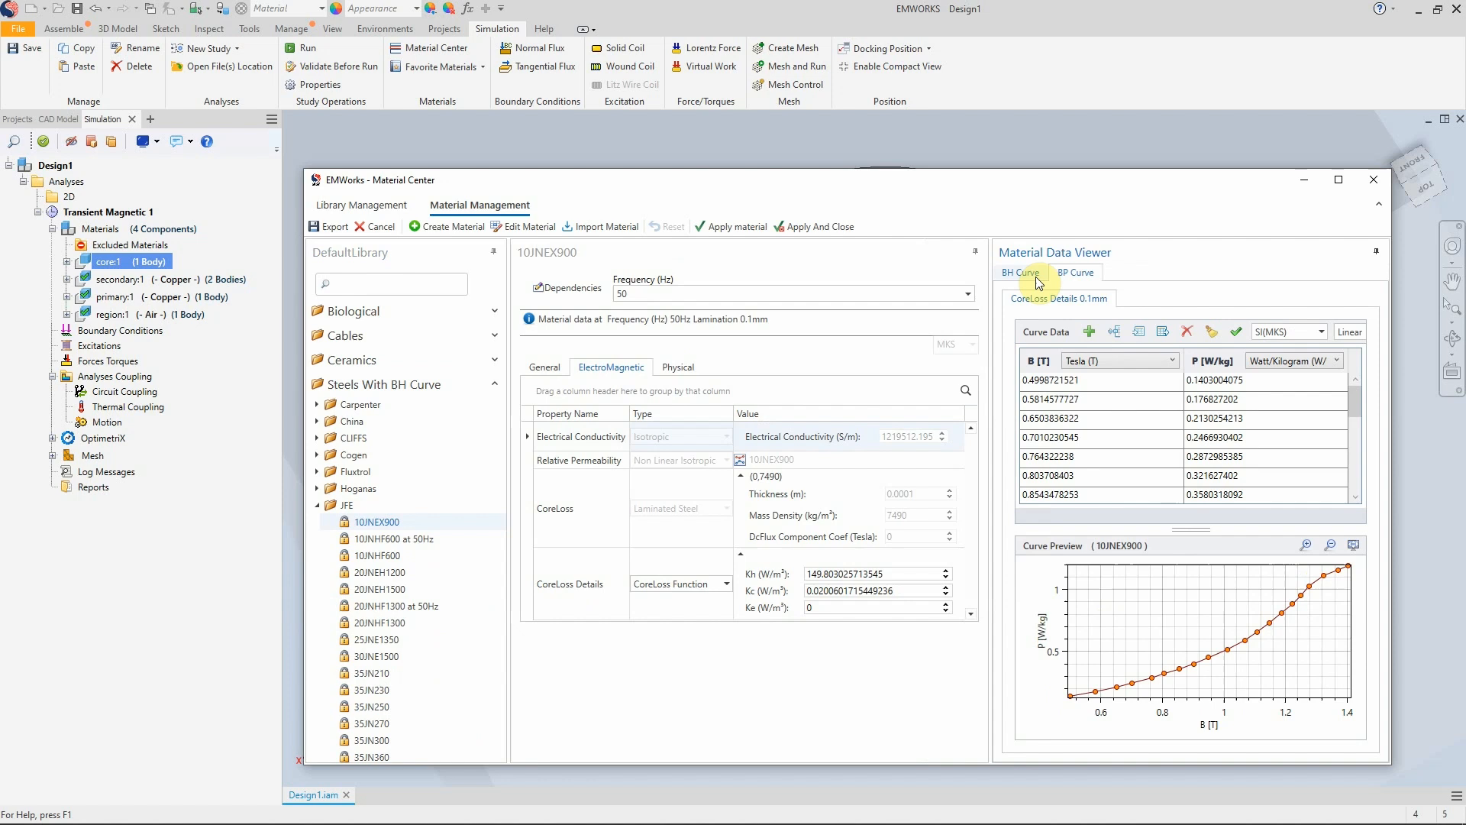
left_click(1022, 275)
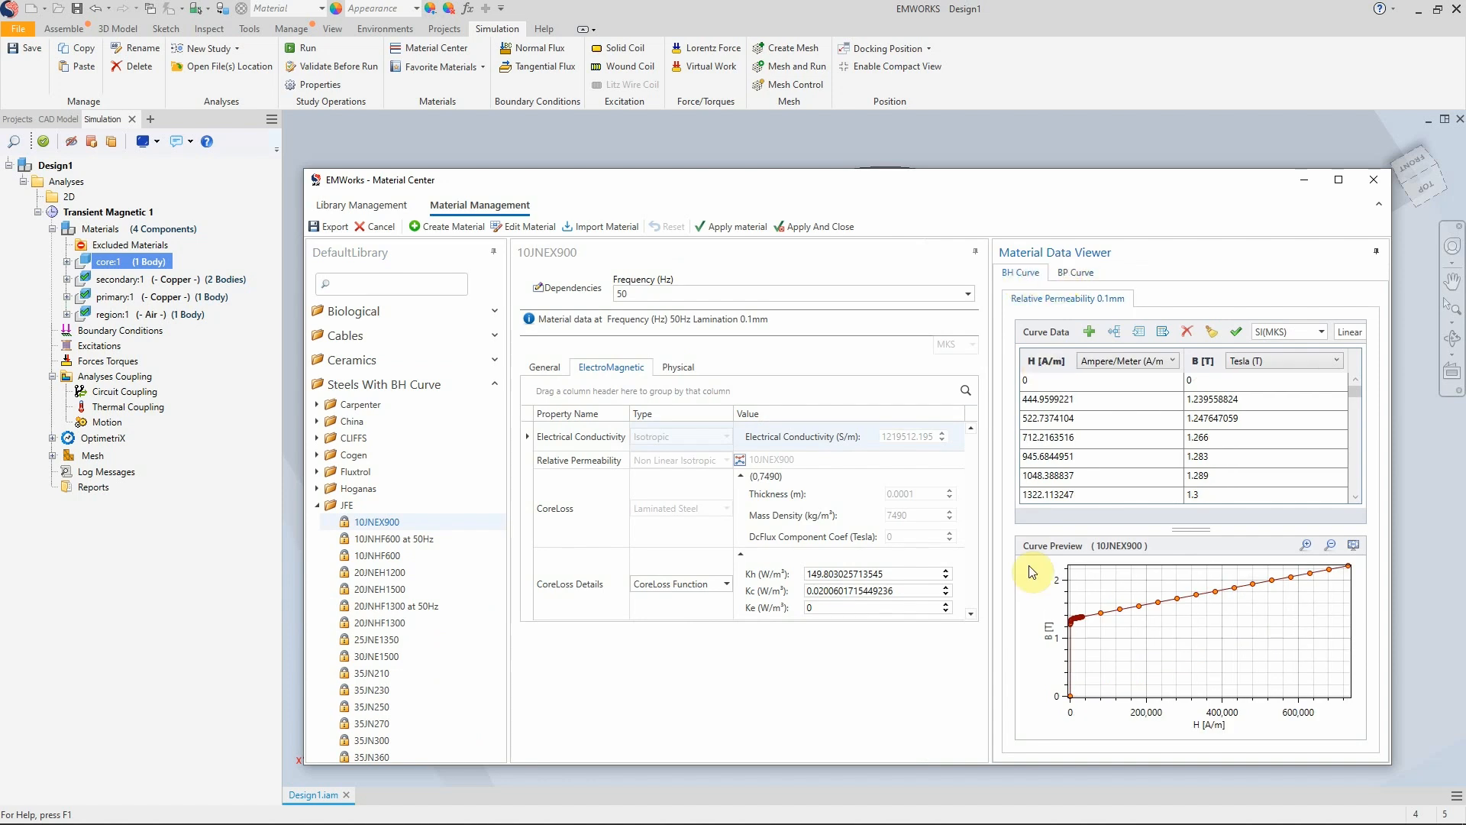
left_click(1075, 275)
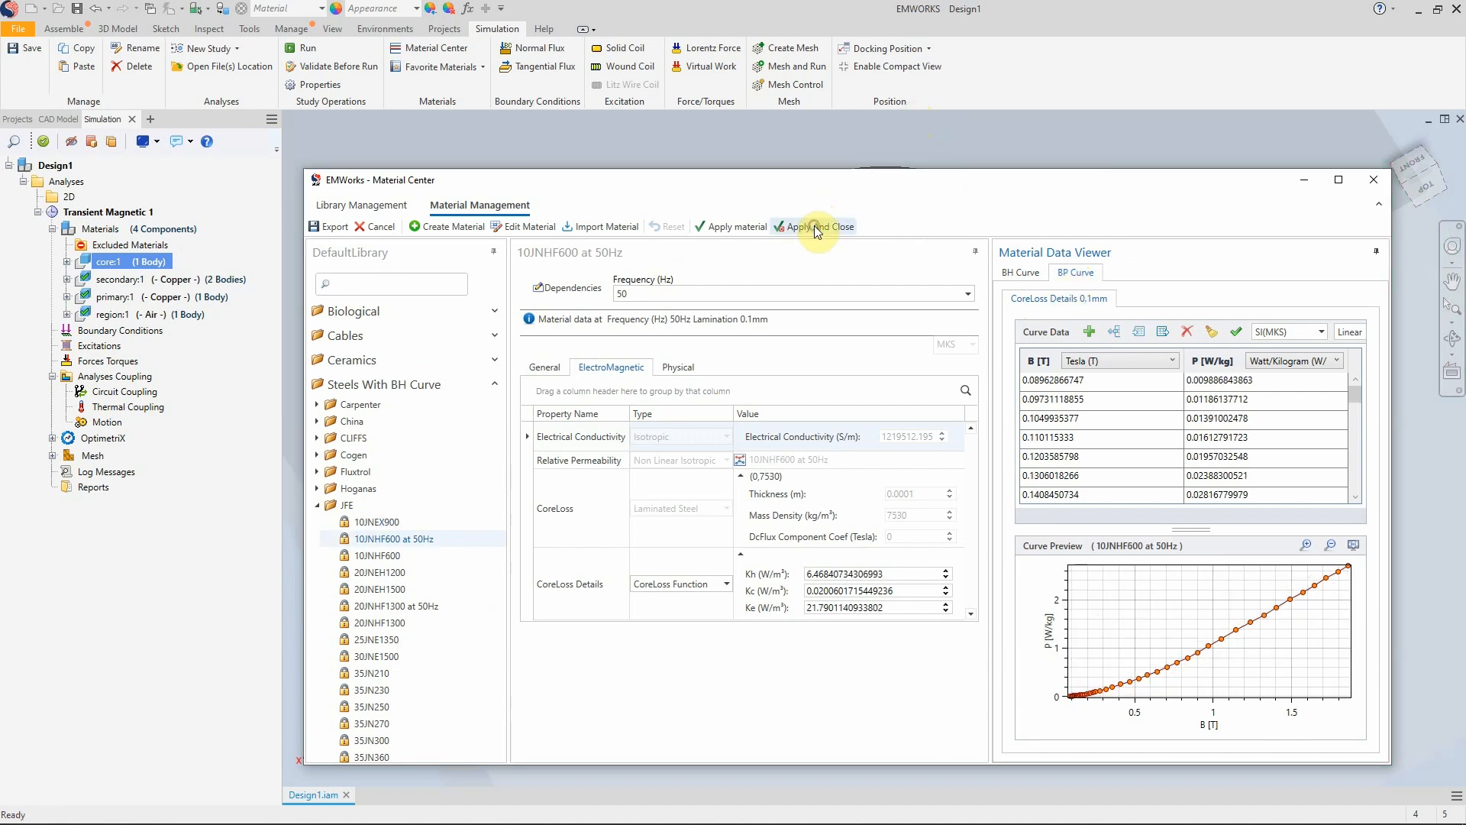
left_click(814, 226)
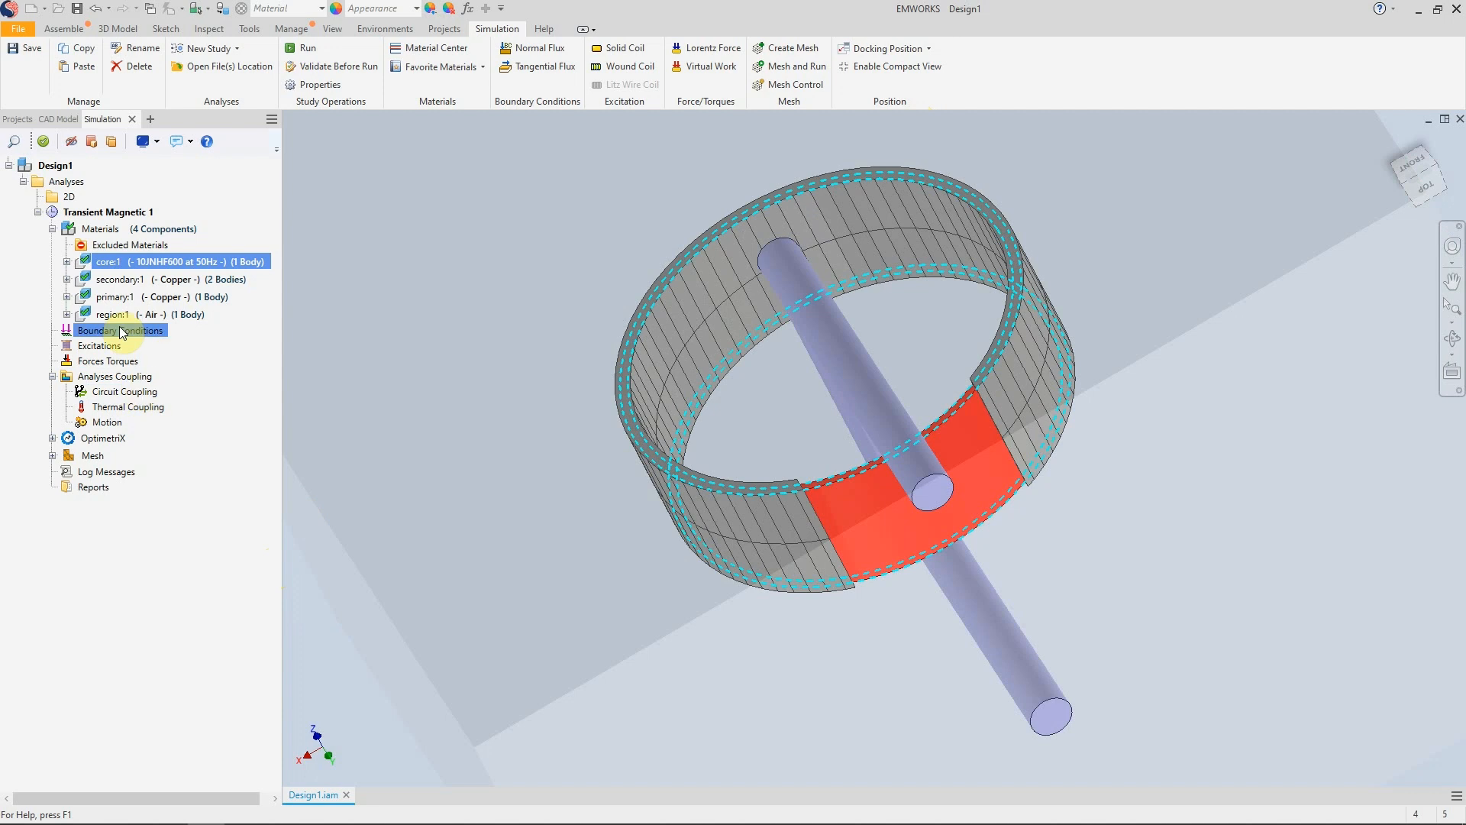
Step: Start a solid coil excitation and add the primary component's body as its entity
left_click(114, 281, "ctrl")
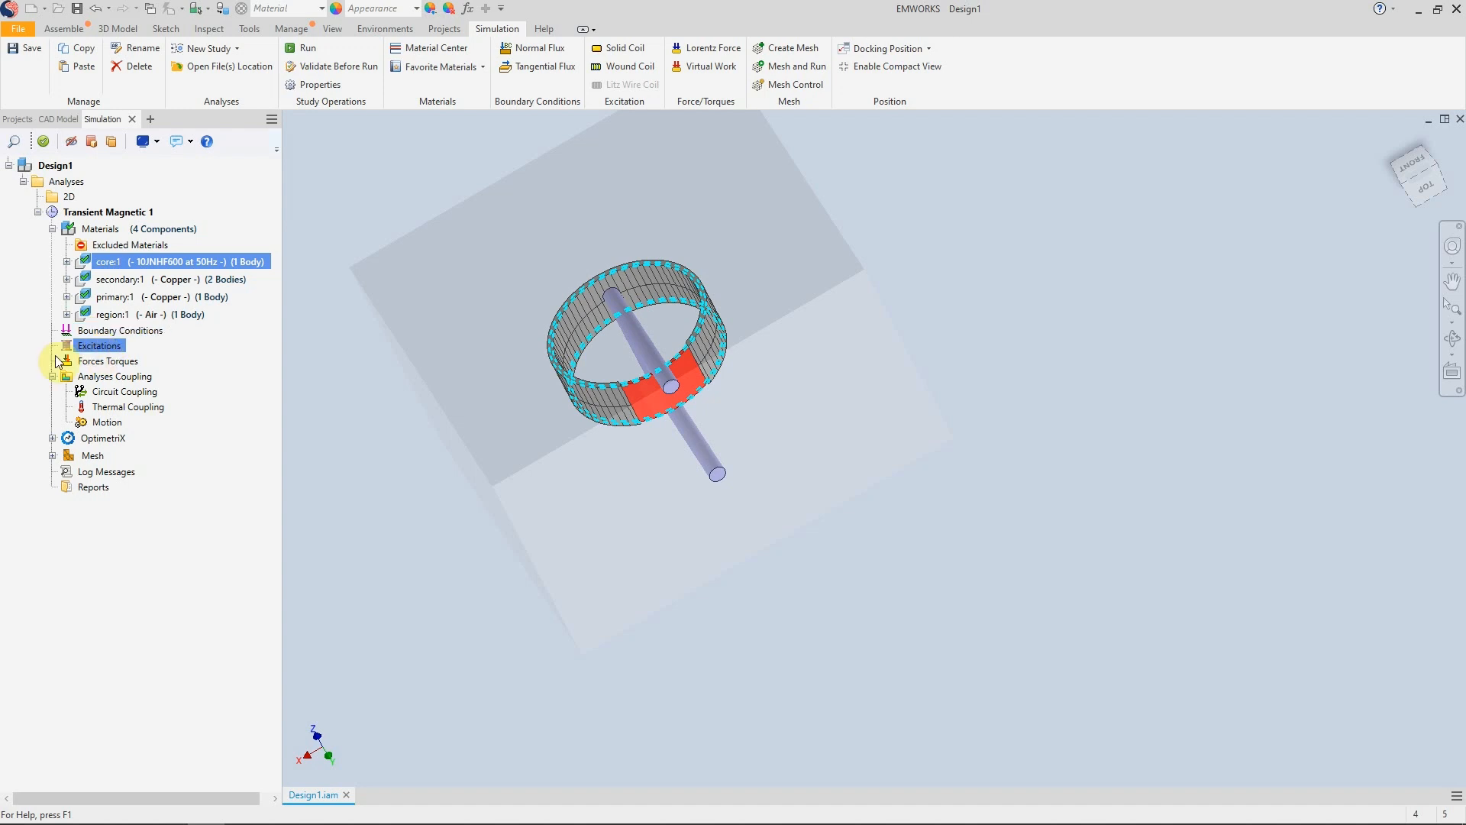
right_click(85, 350)
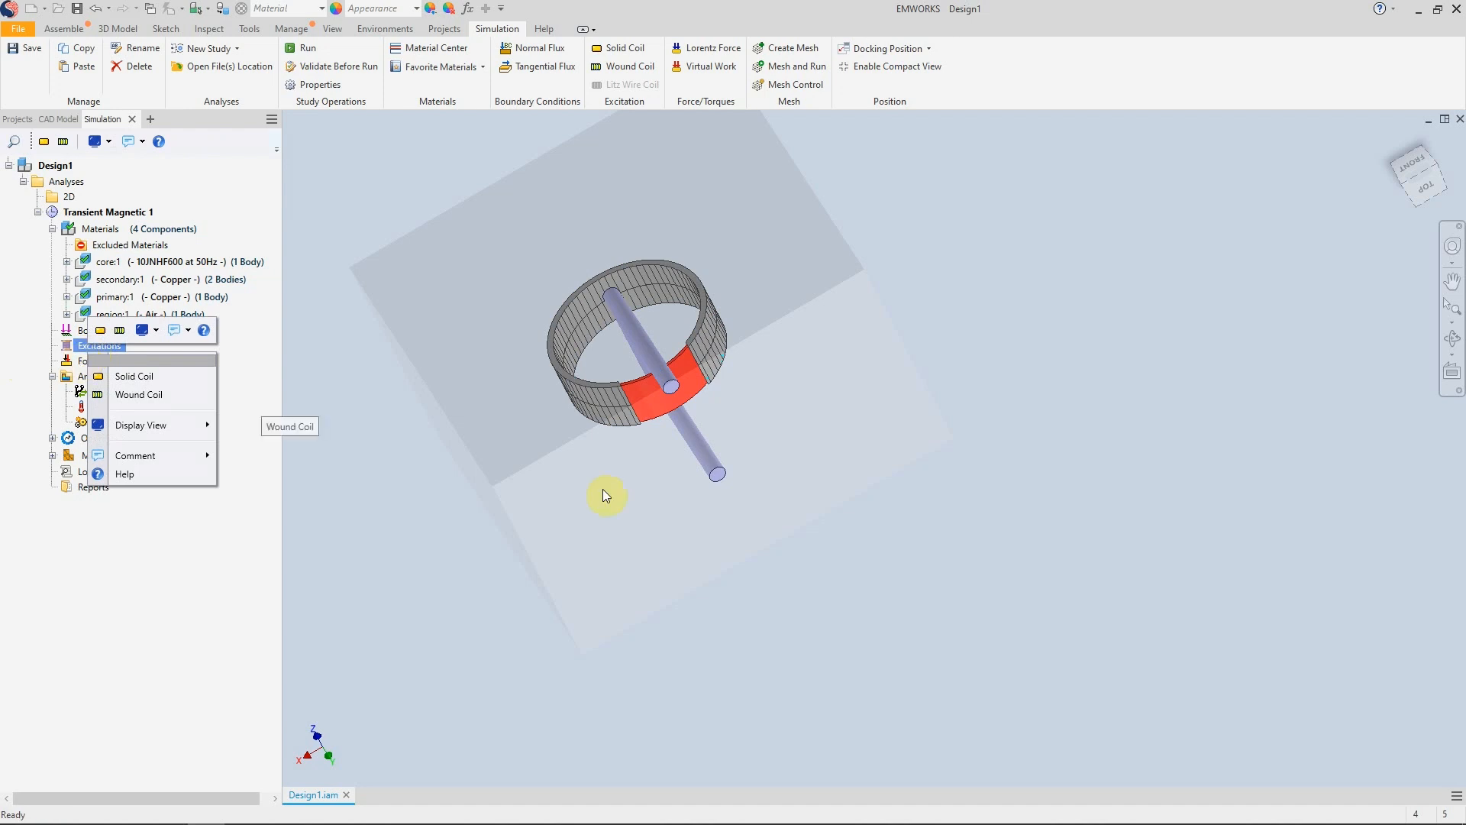
scroll(629, 352, "up", 2)
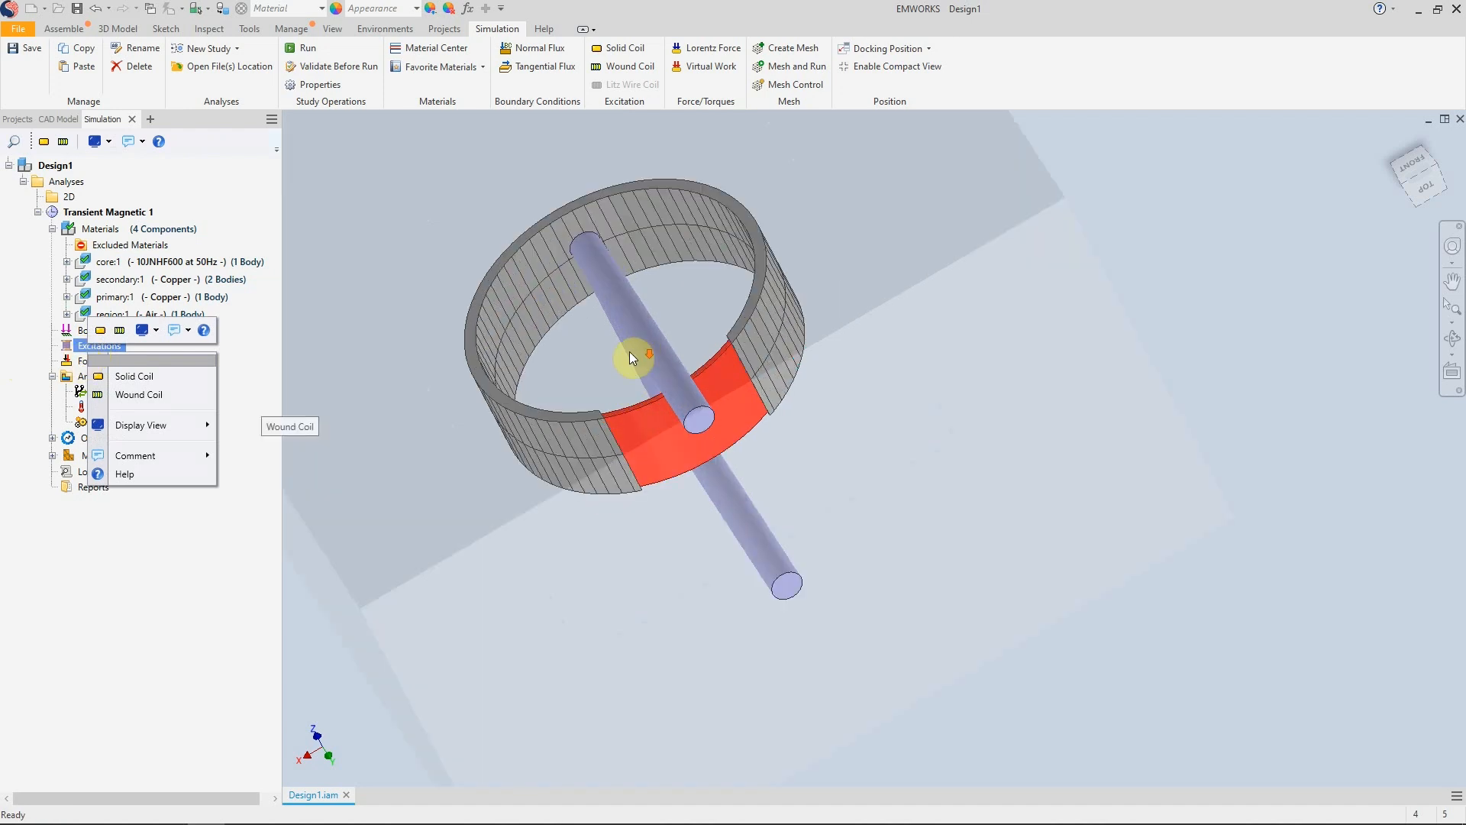
left_click(126, 376)
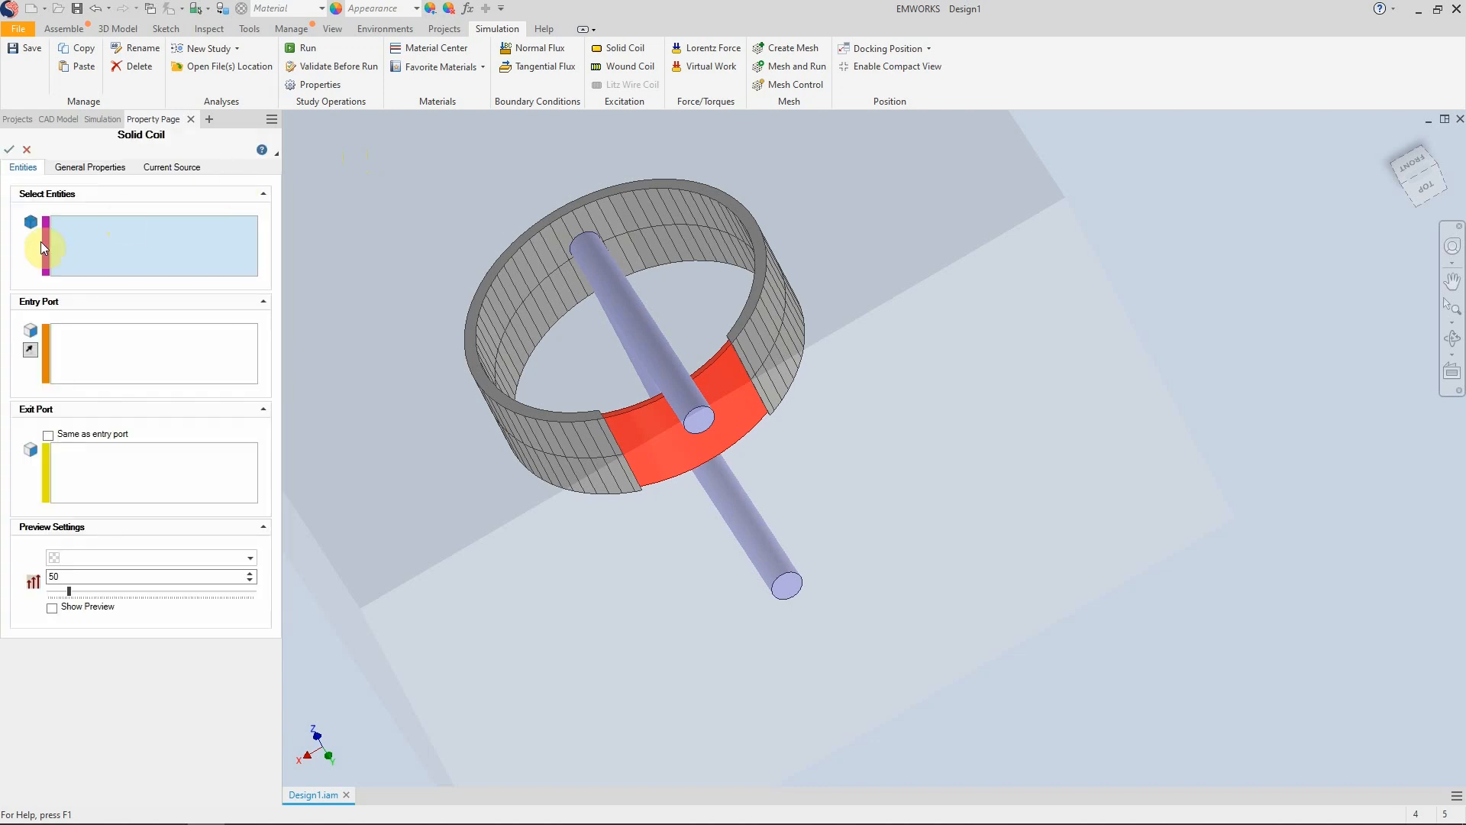
left_click(70, 244)
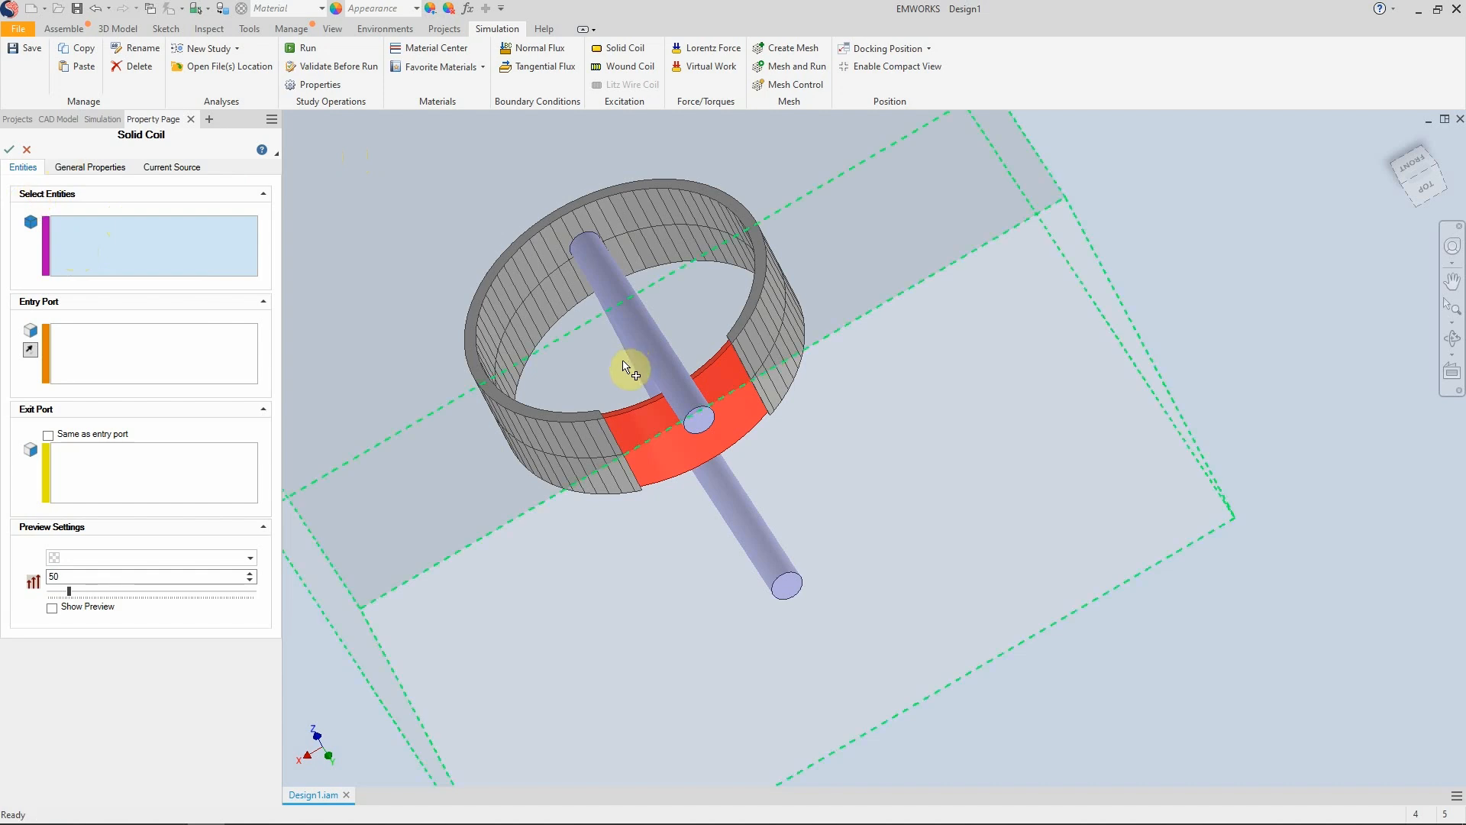
left_click(682, 431)
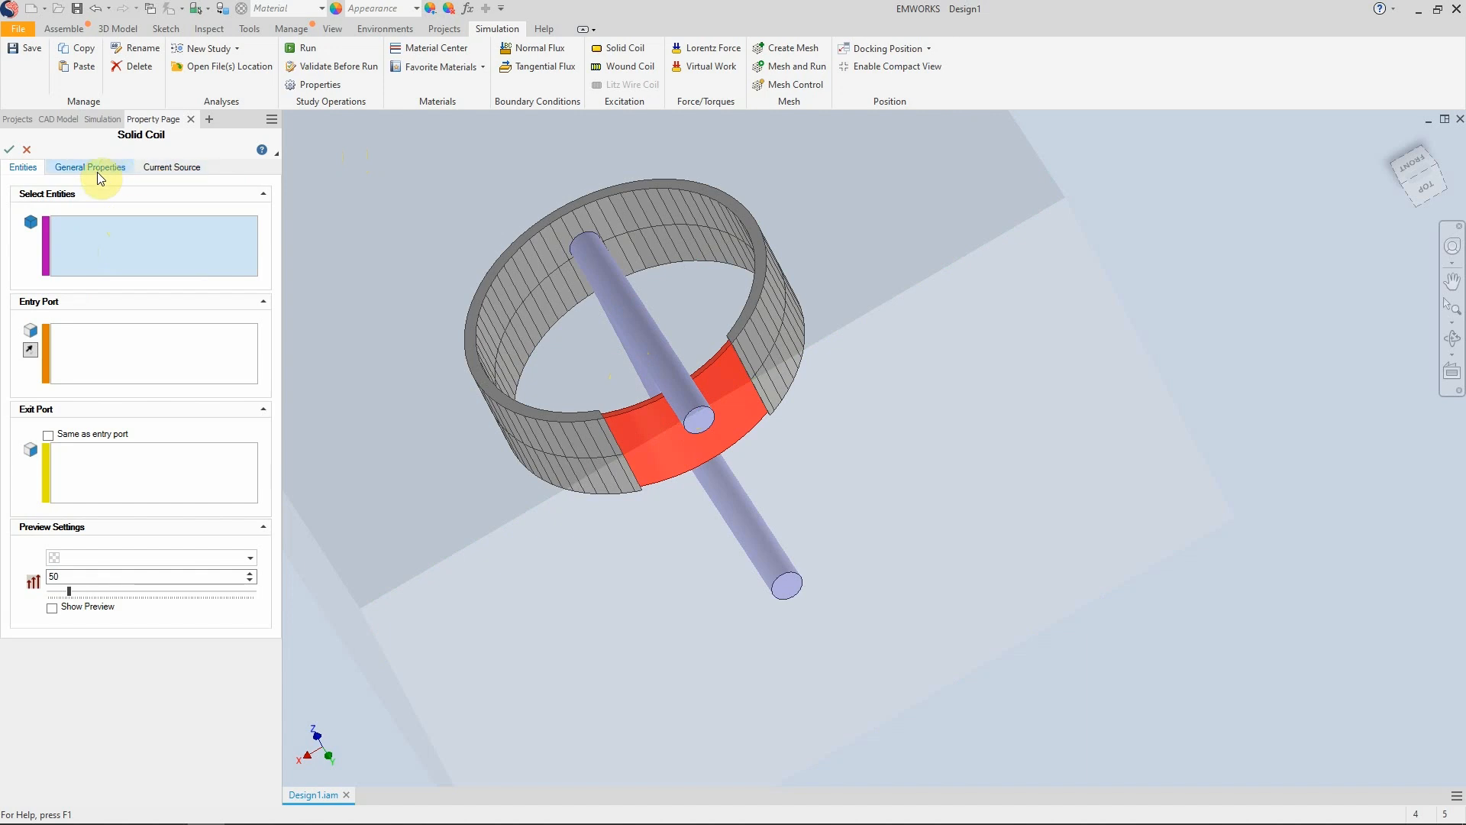
left_click(92, 121)
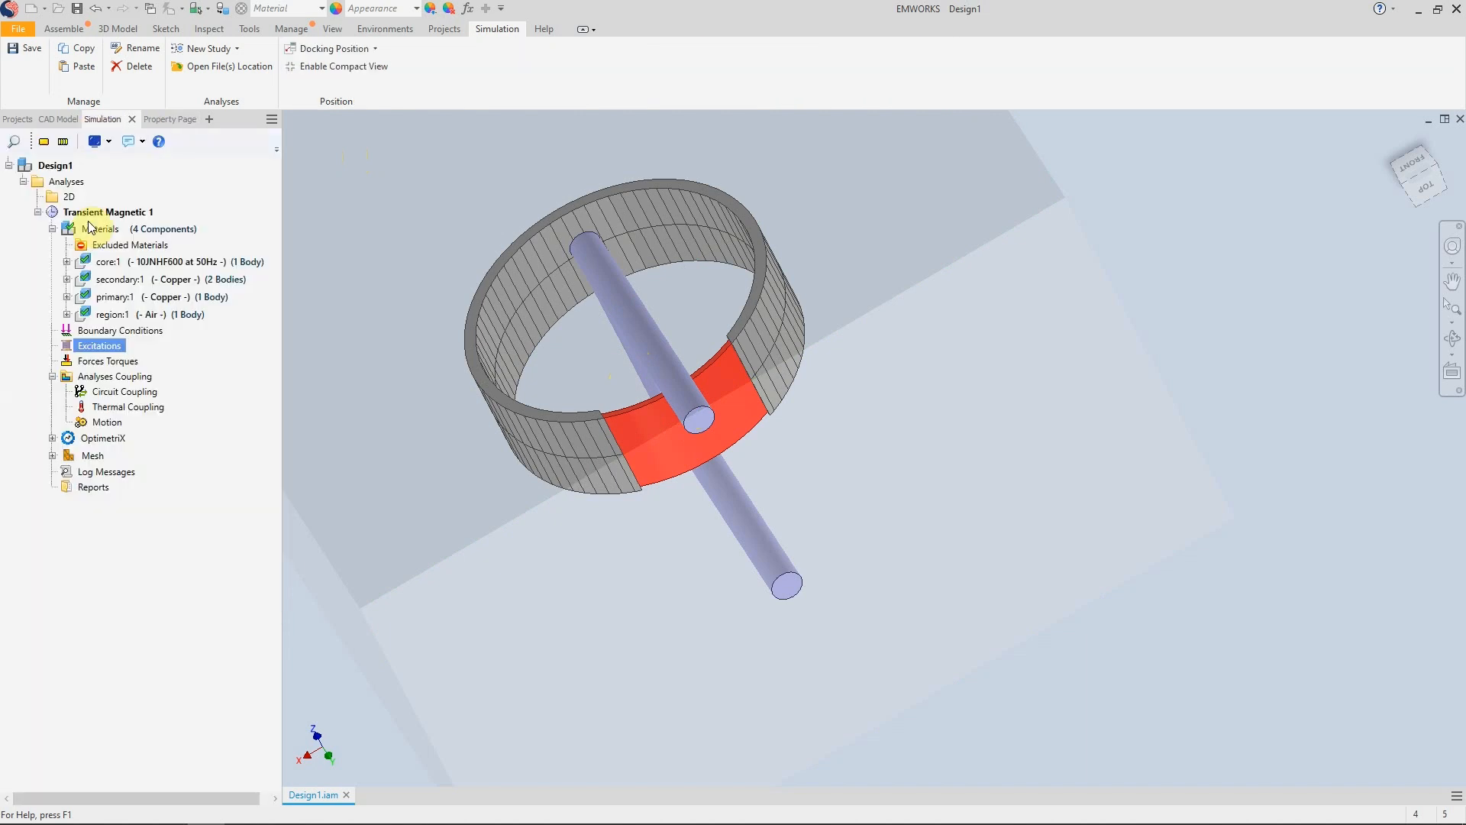
right_click(123, 302)
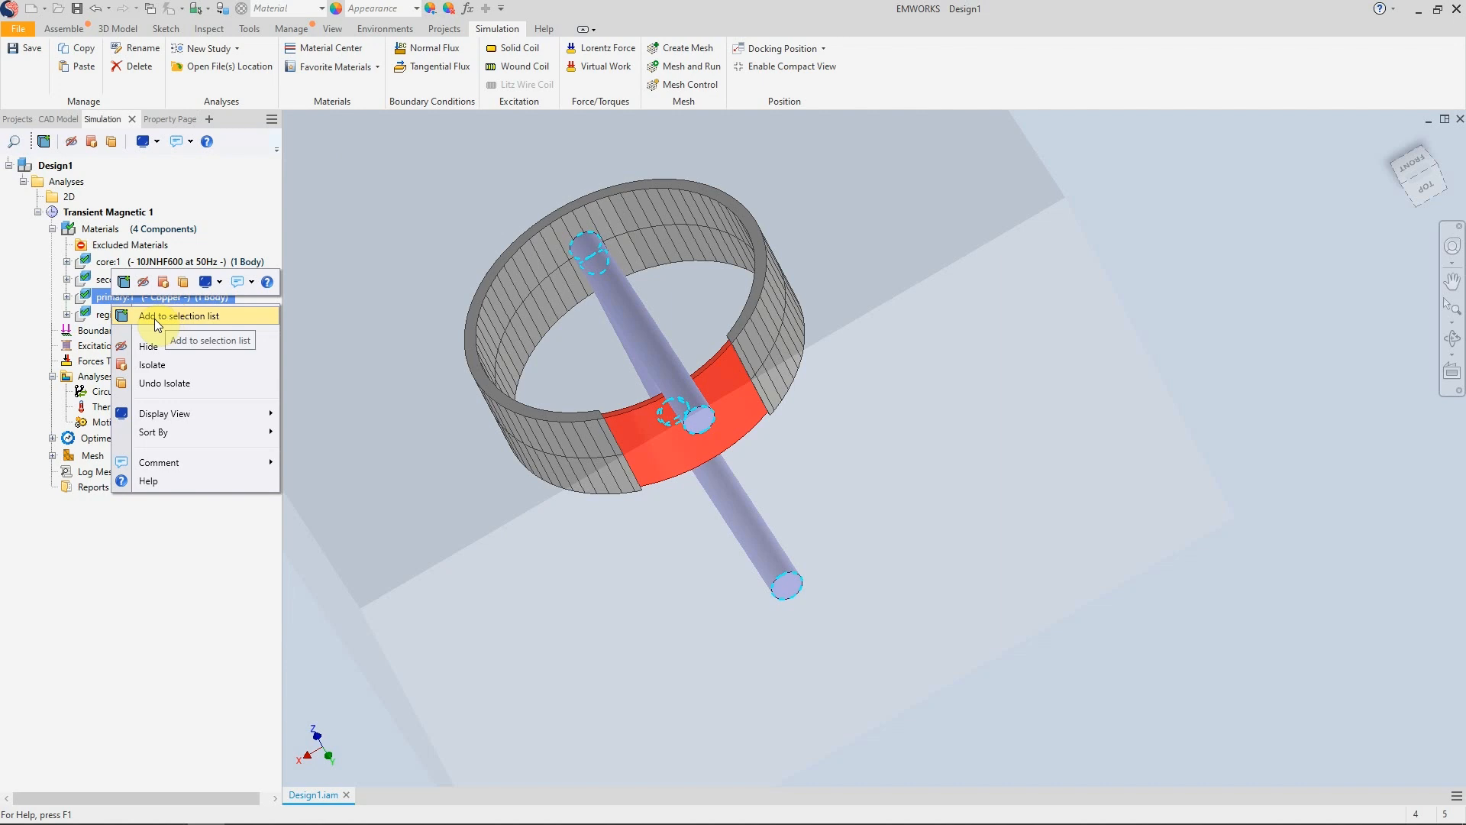
left_click(174, 318)
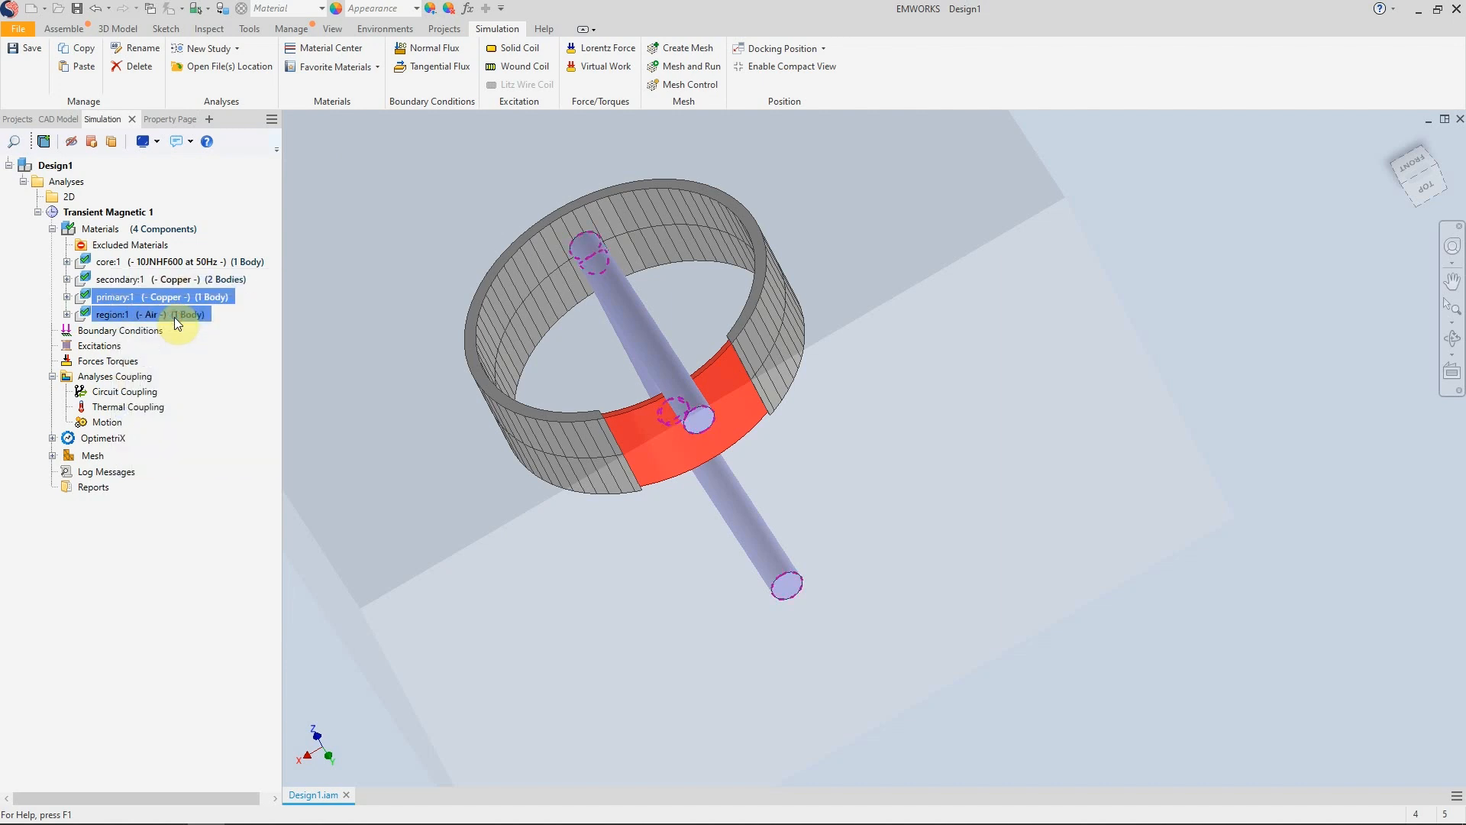
Step: Hide the region component and return to the solid coil definition
right_click(103, 315)
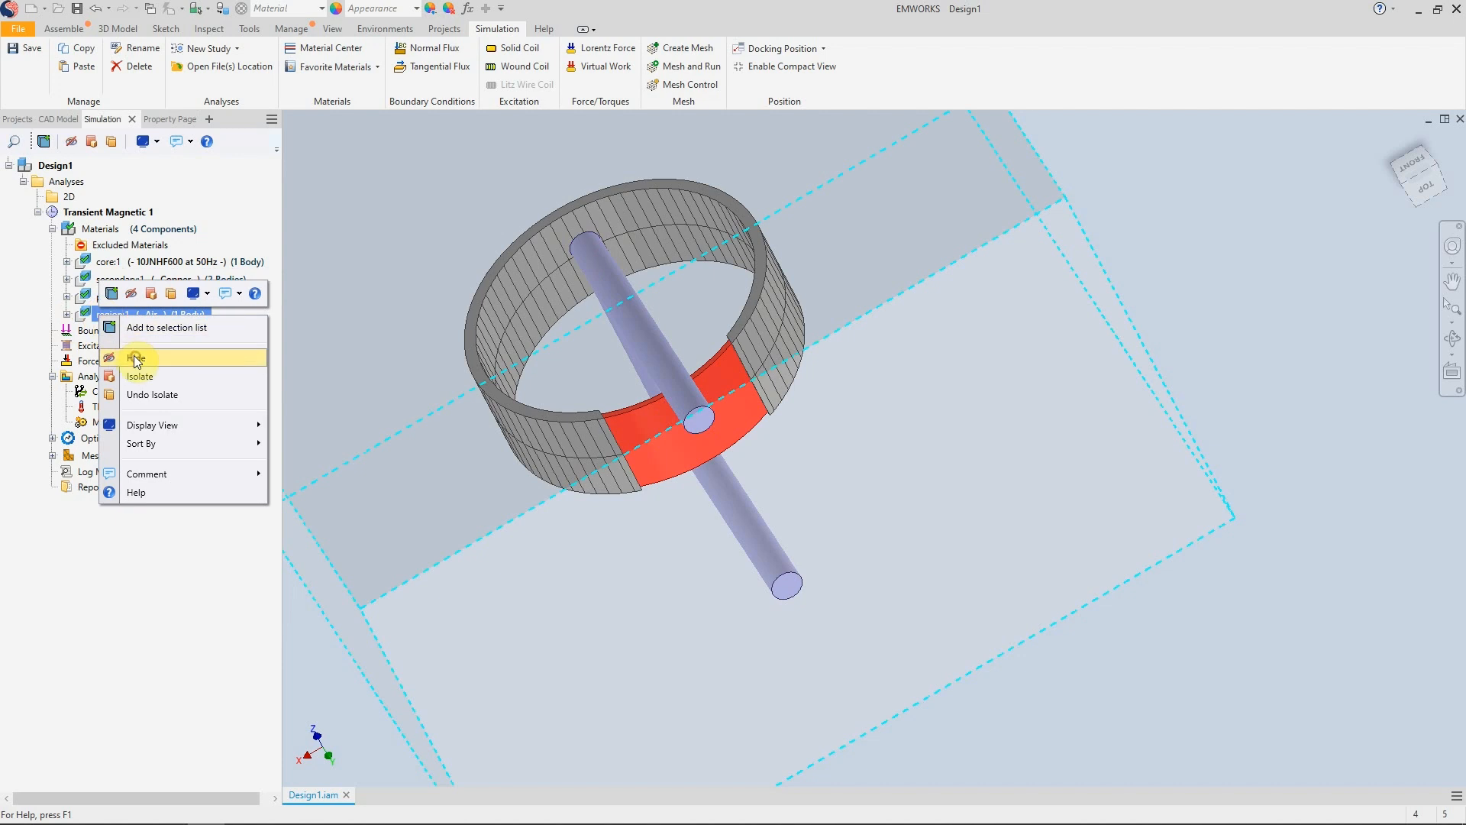
left_click(136, 358)
left_click(162, 119)
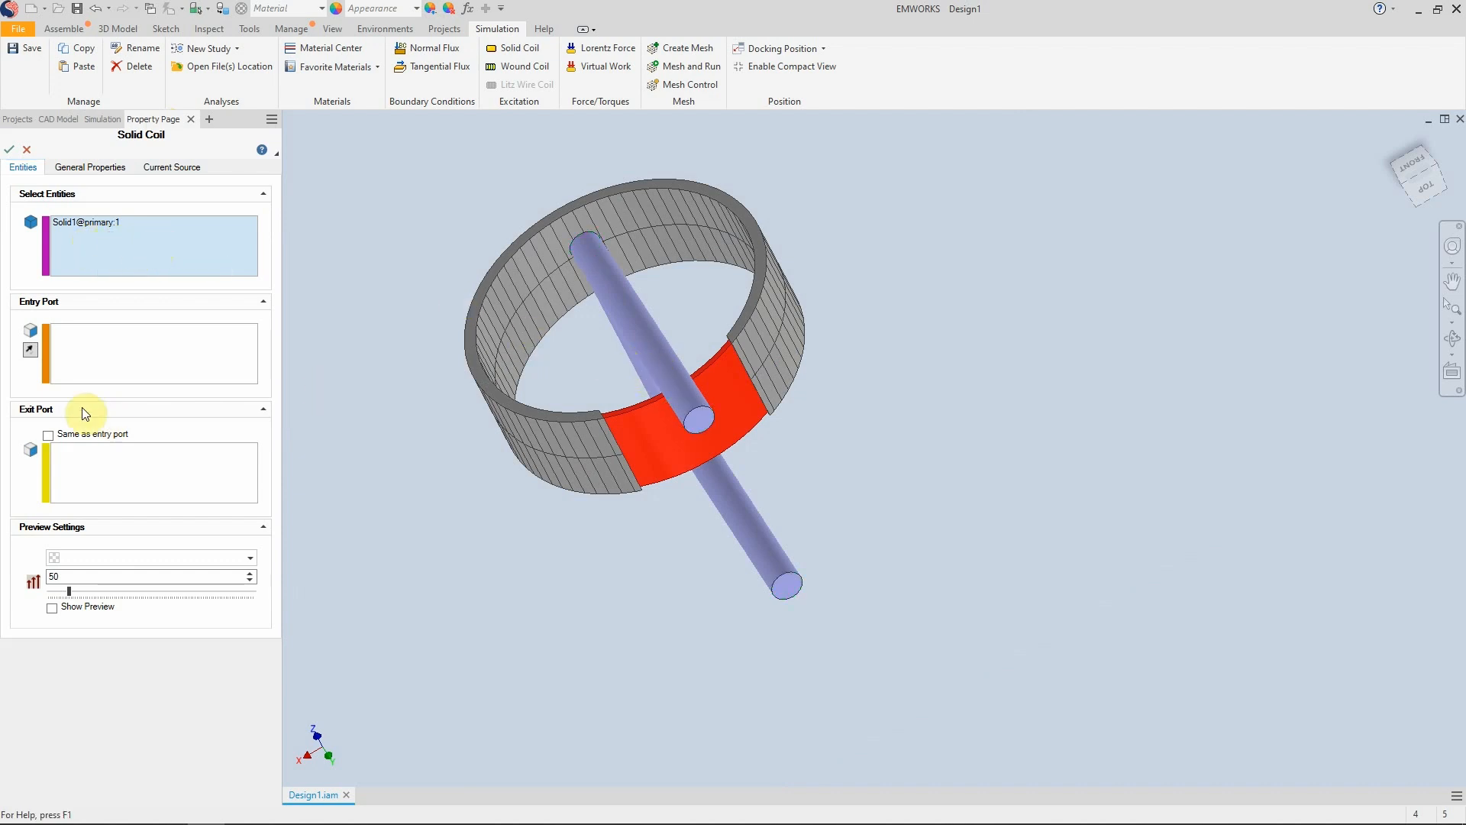
Step: Set the primary's upper free end face as the coil's entry port and its lower free end face as the exit port
left_click(87, 353)
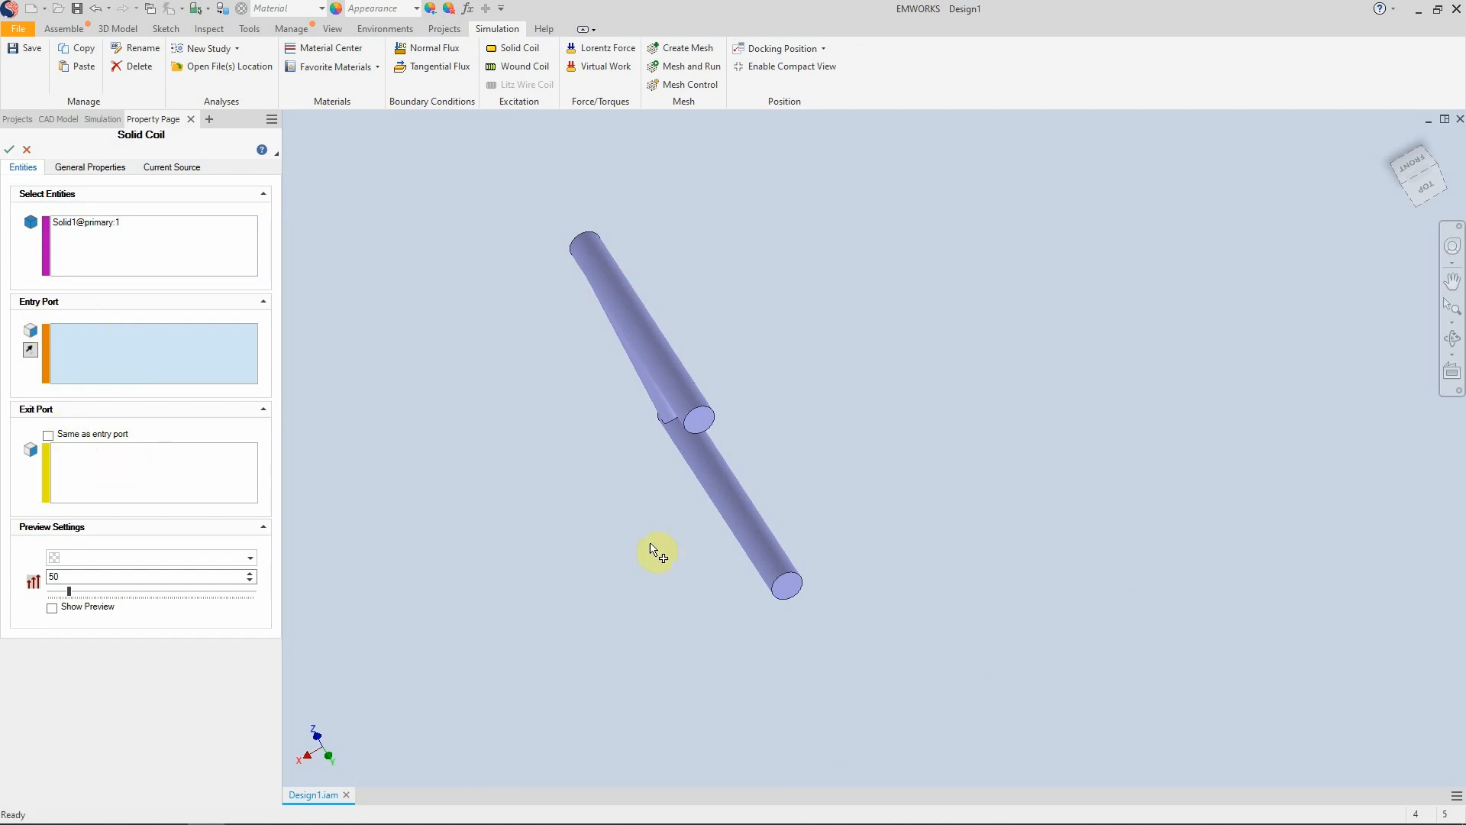
middle_click_drag(756, 497, 657, 517, "shift")
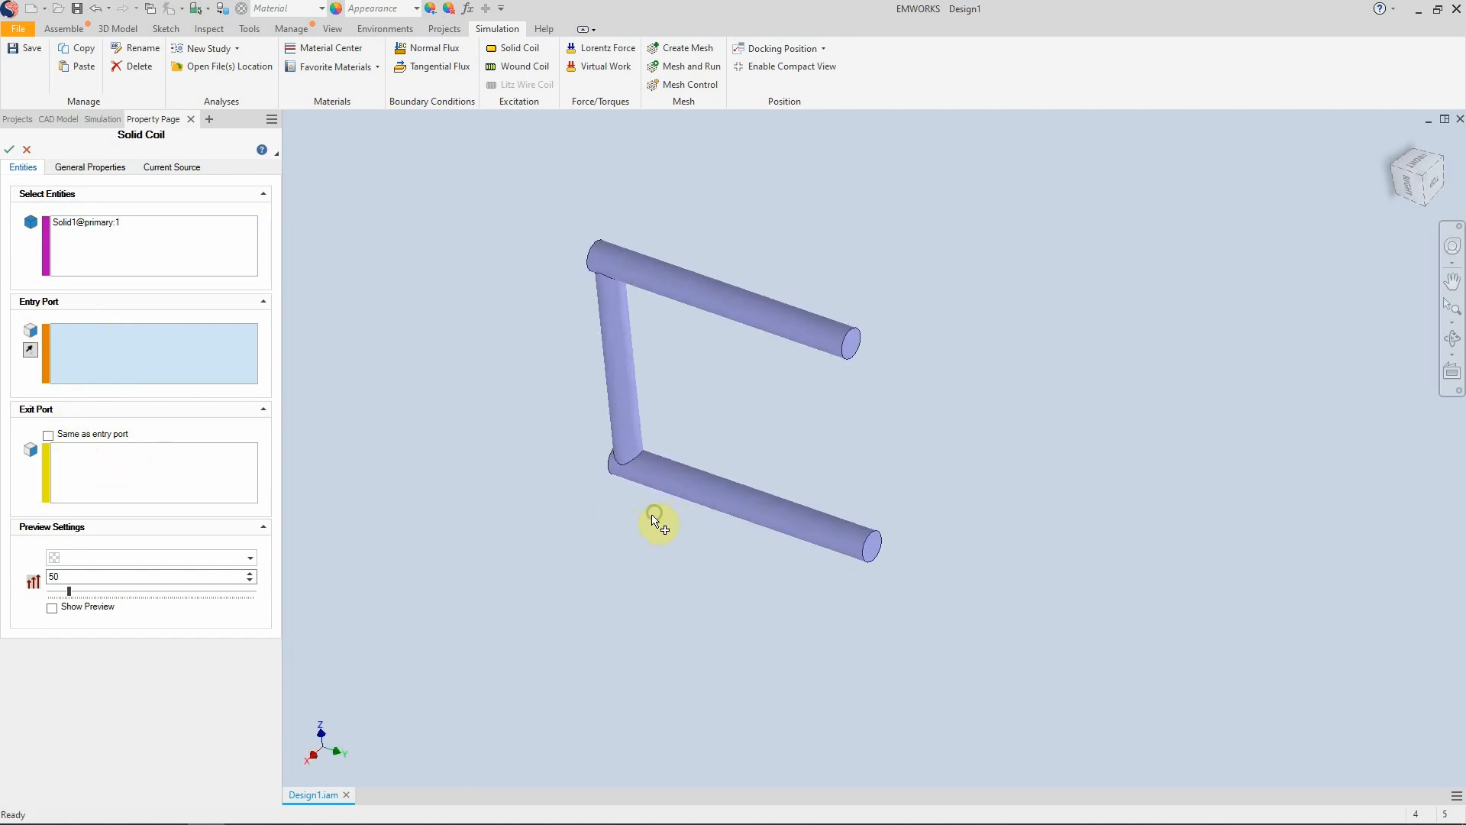
left_click(861, 349)
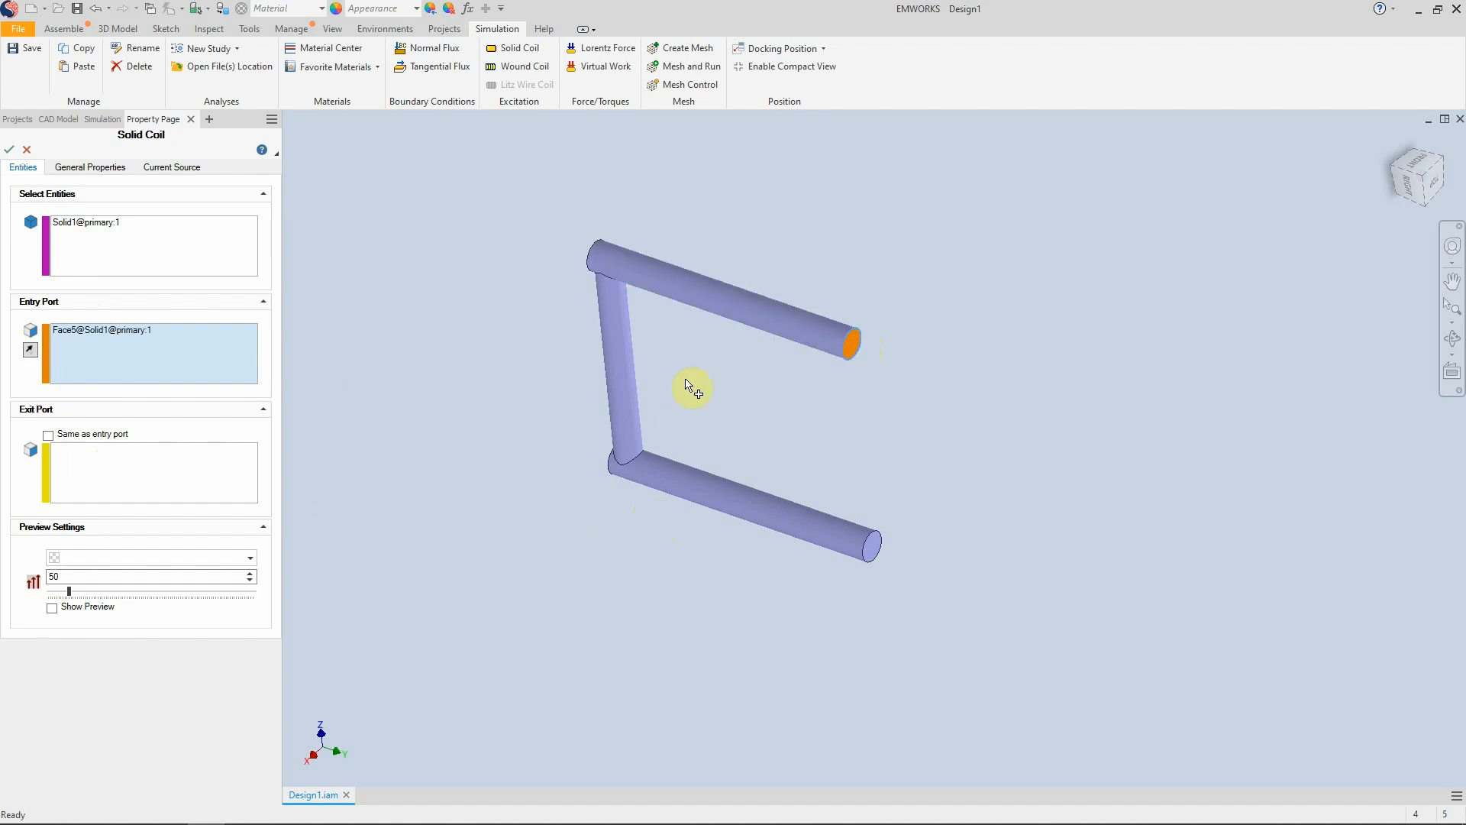
left_click(136, 477)
left_click(873, 547)
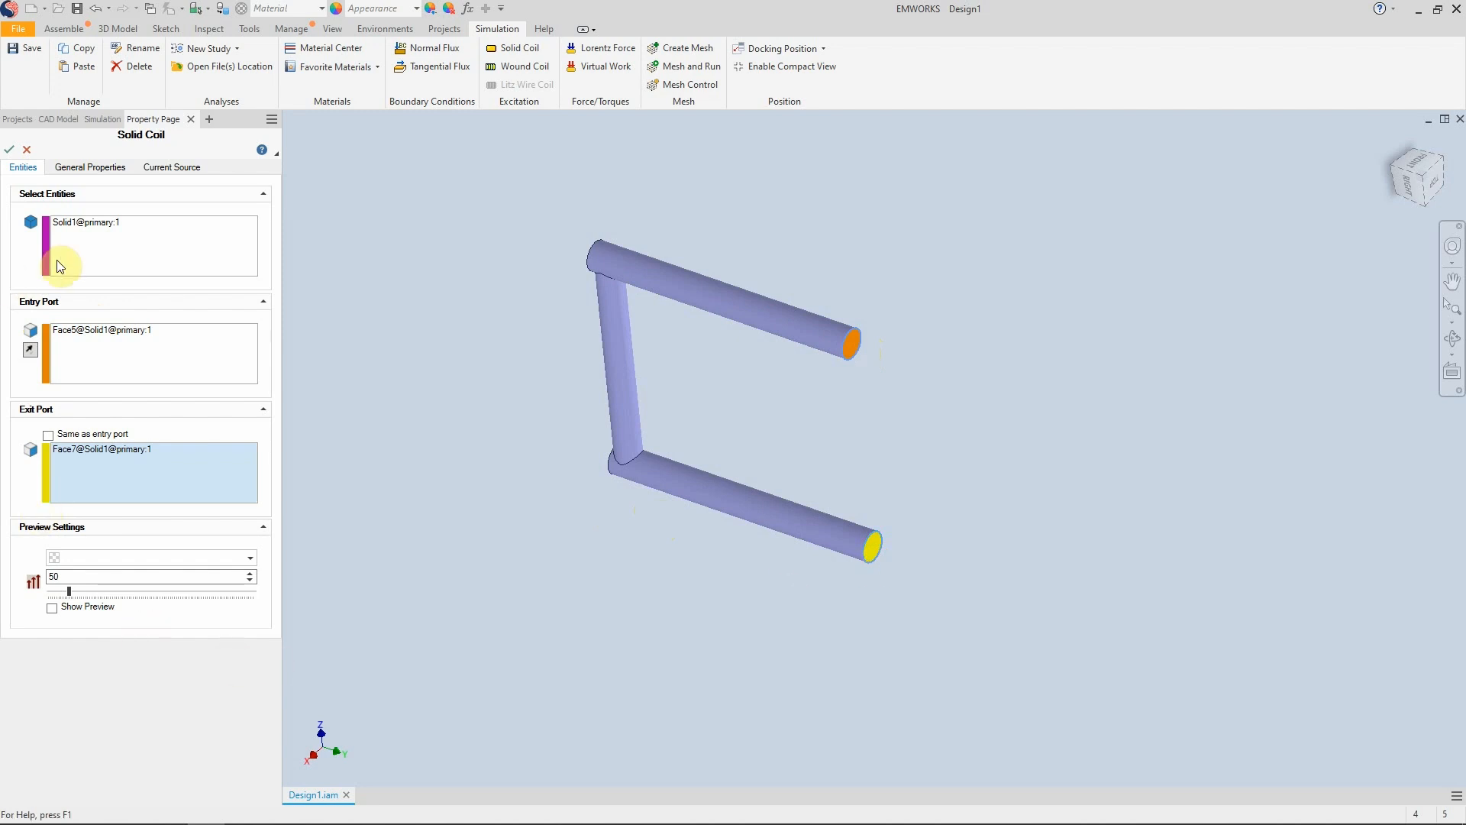
Step: Switch the current-driven solid coil's transient source to Sinusoidal Current Source
left_click(110, 178)
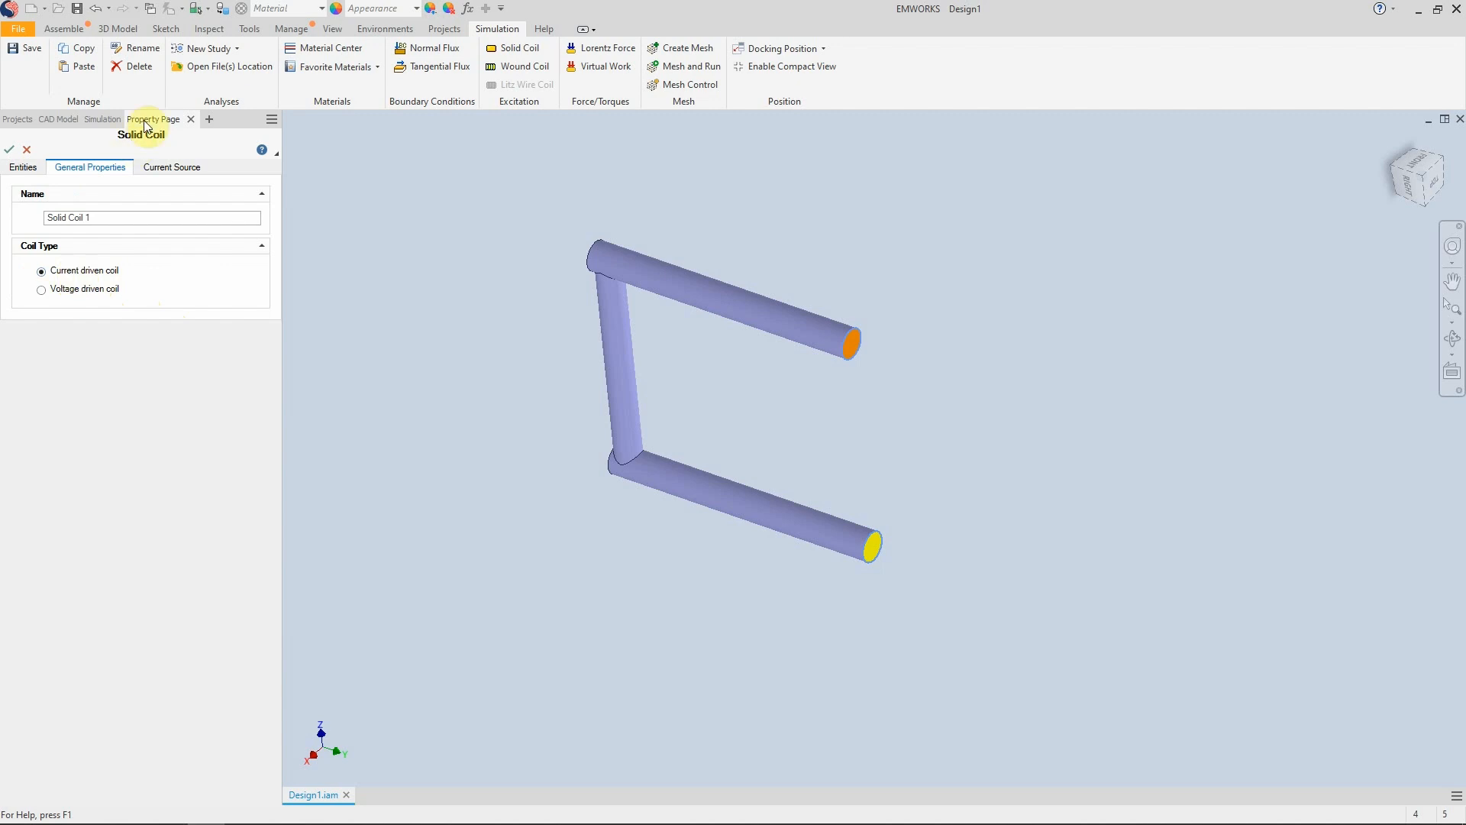
left_click(159, 179)
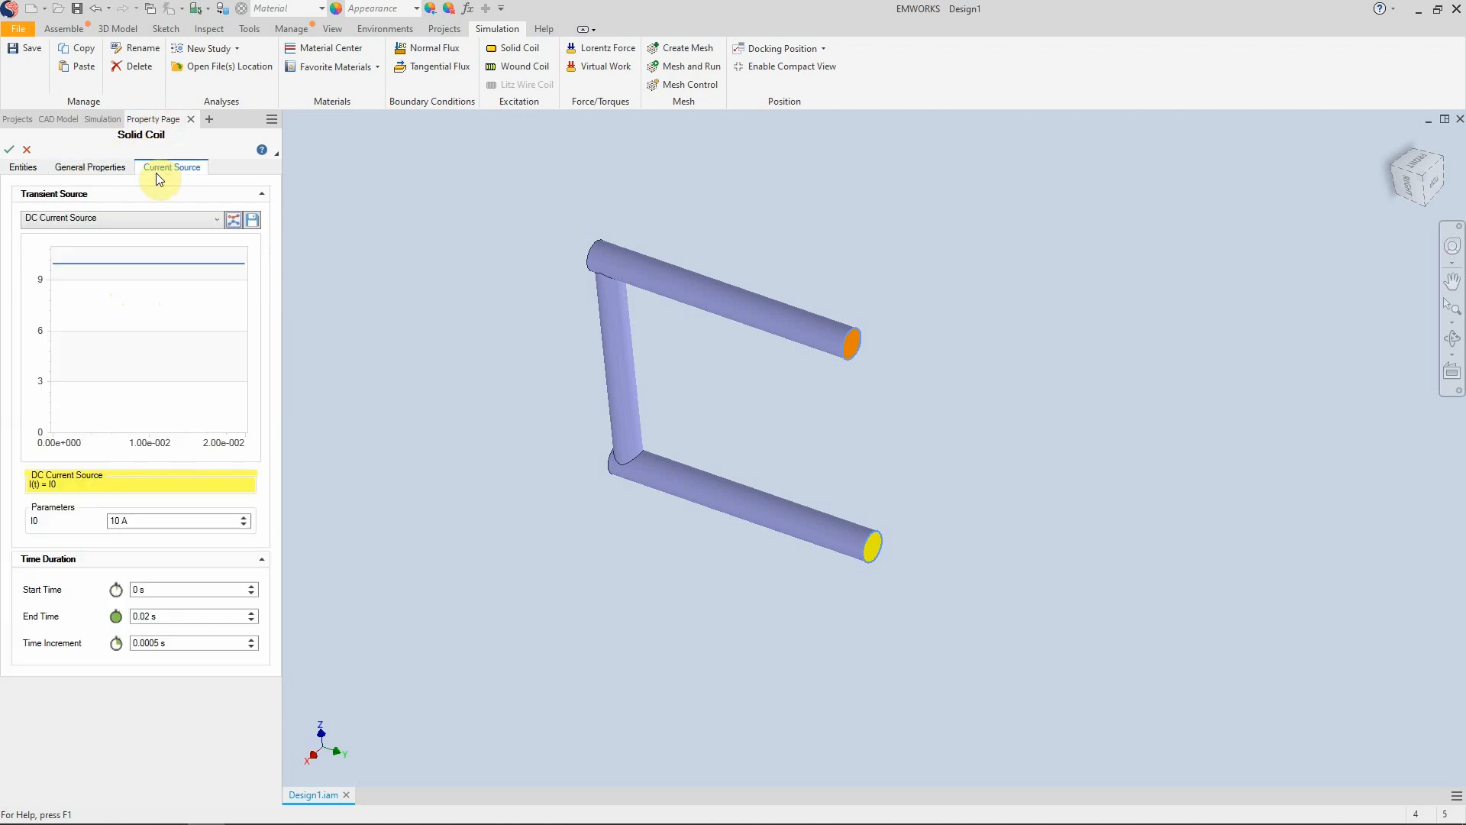
left_click(138, 220)
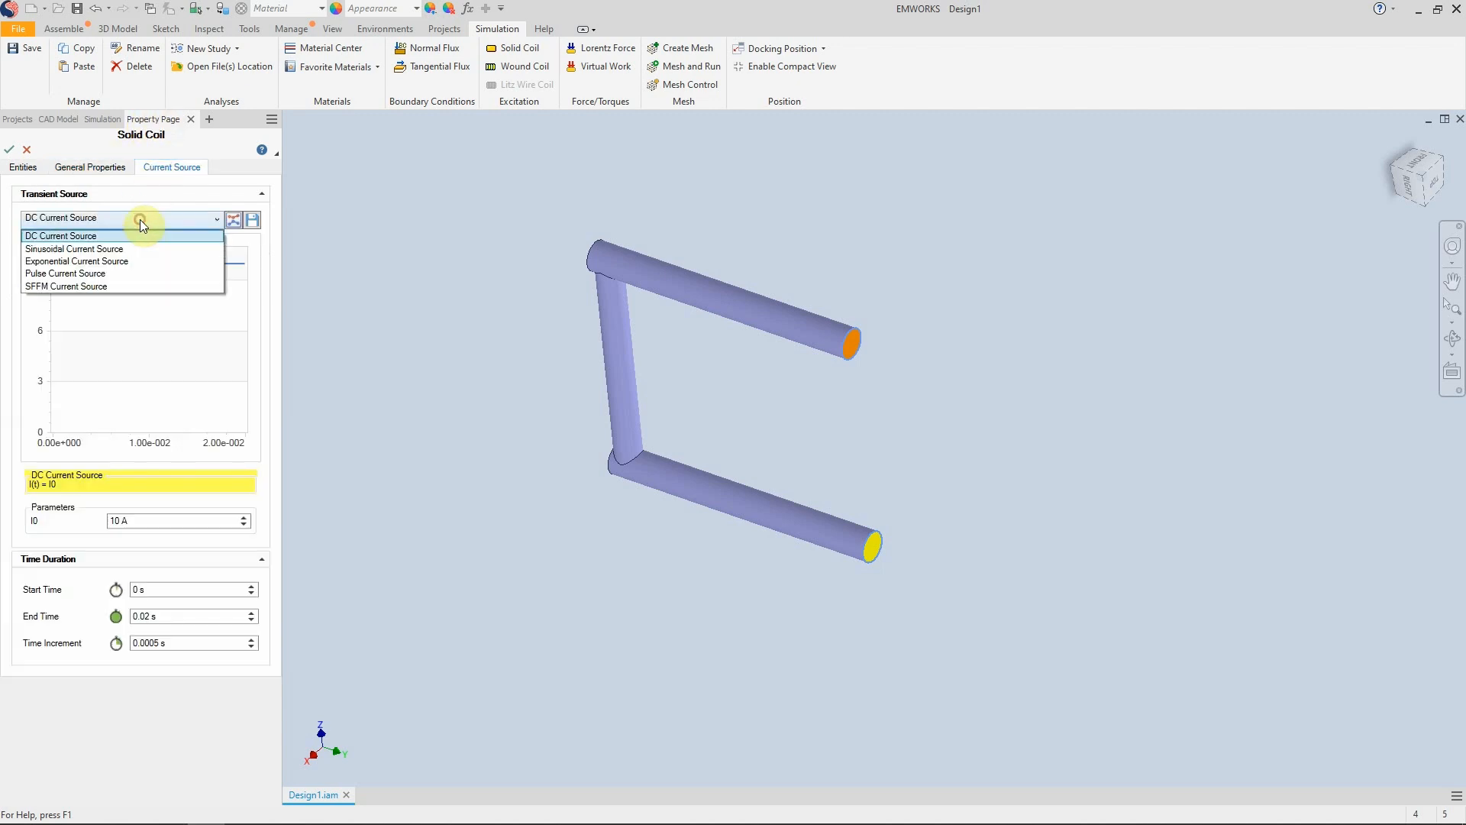
left_click(115, 250)
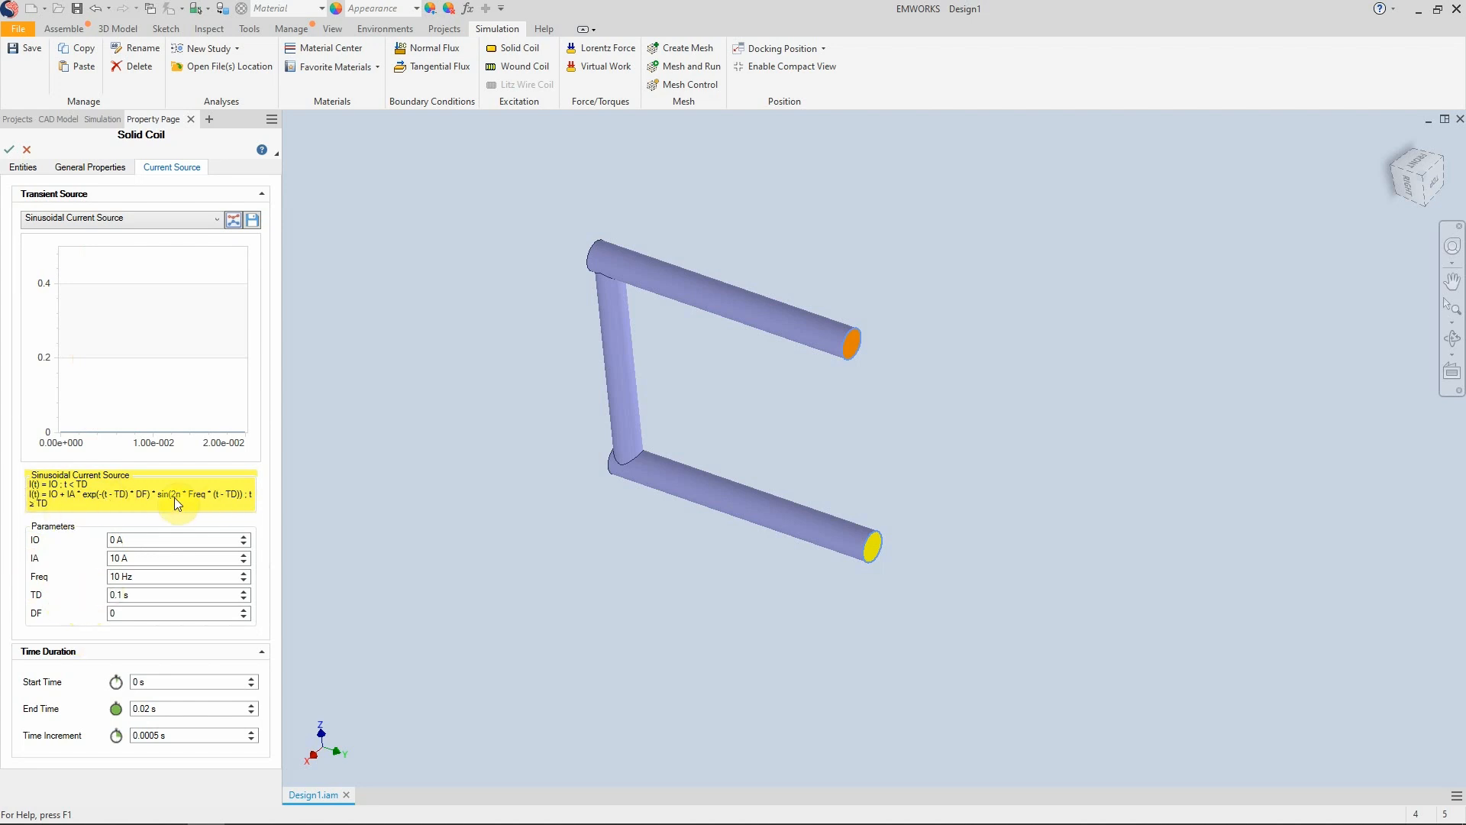
Step: Set the sinusoidal source's amplitude IA to 400*1.41 A and its frequency to 50 Hz
left_click(121, 560)
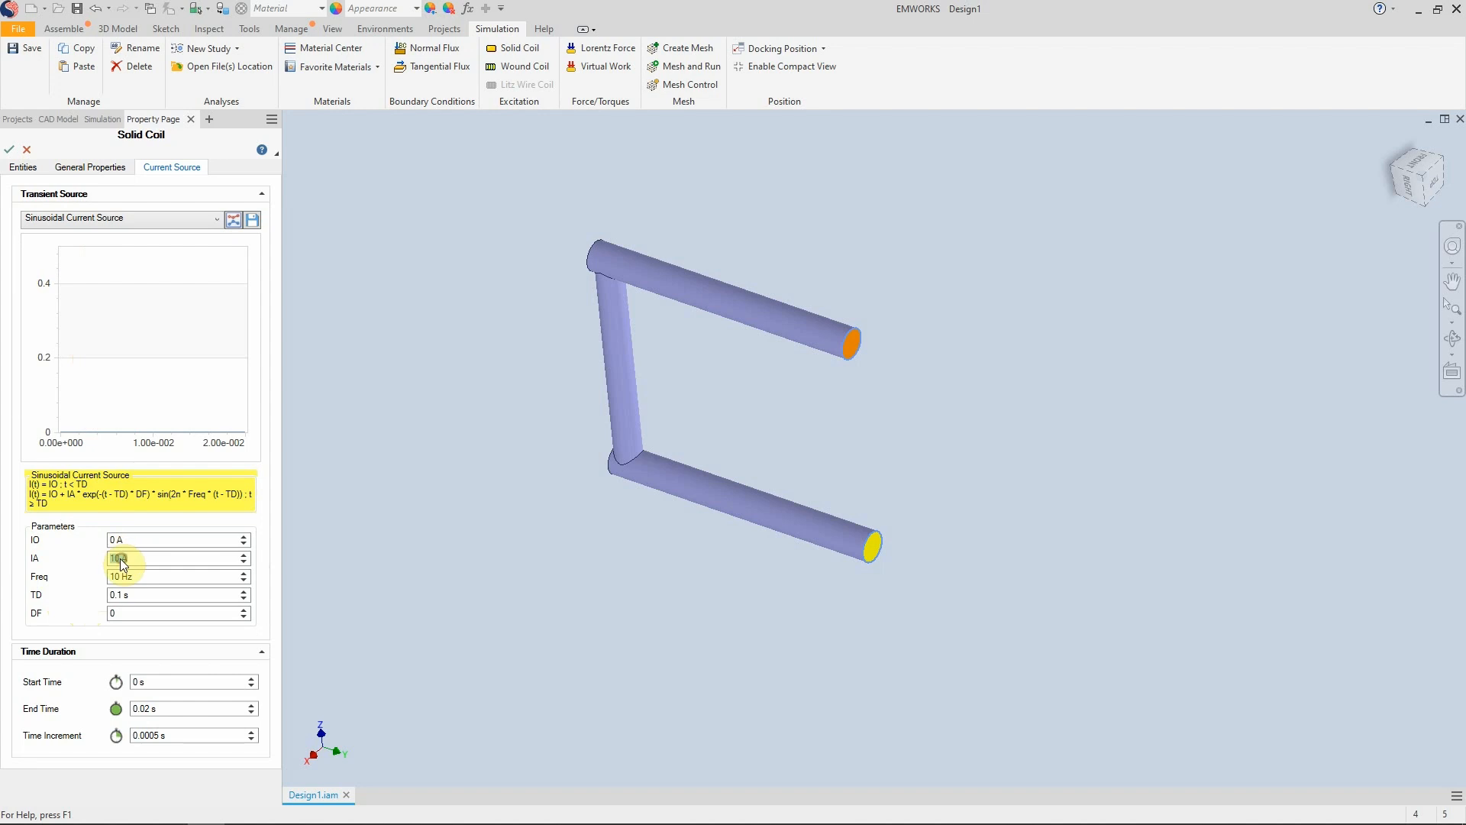
left_click(115, 560)
type("400")
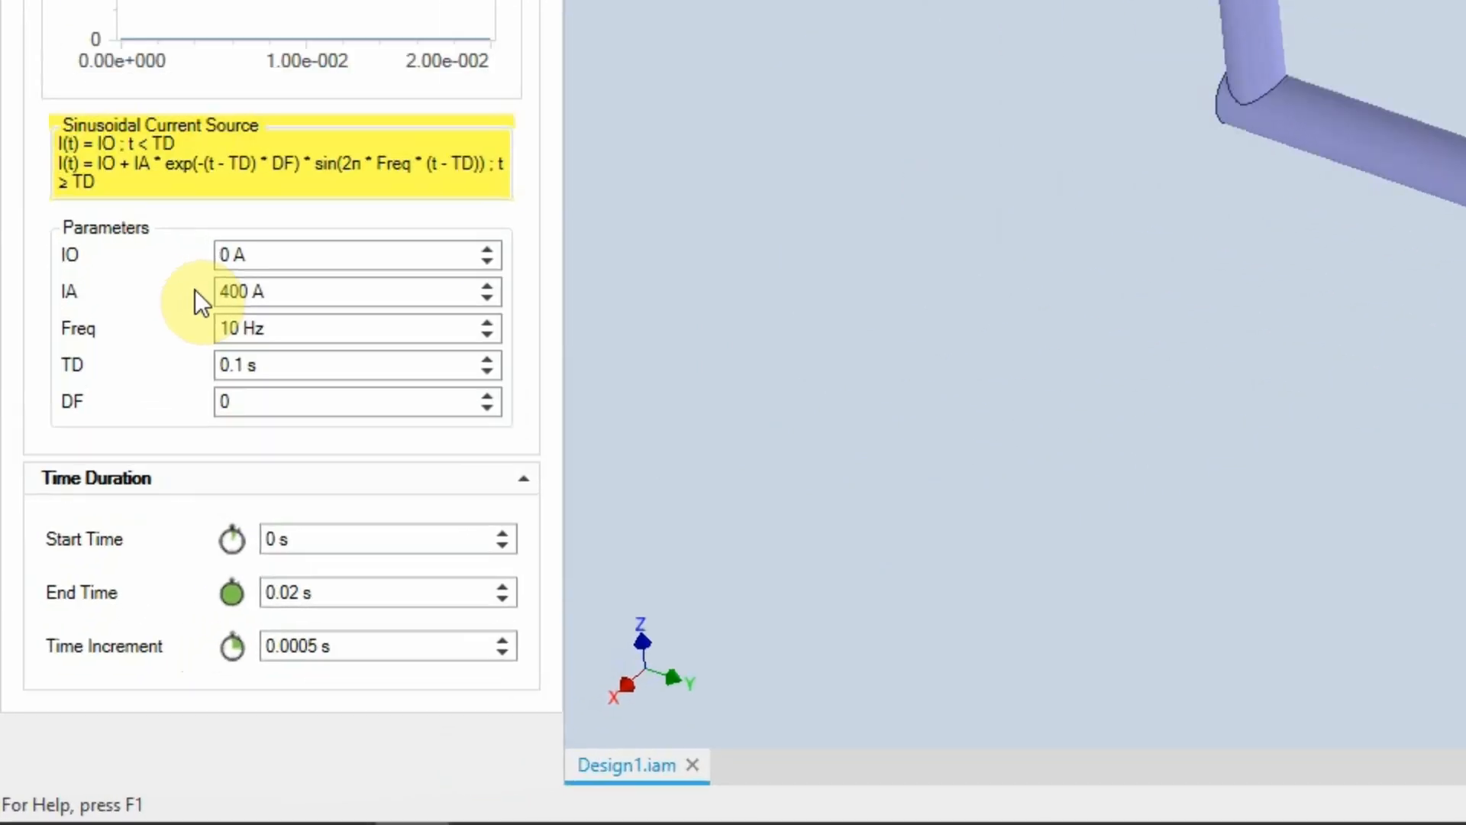
type("*1.")
type("41")
left_click(238, 330)
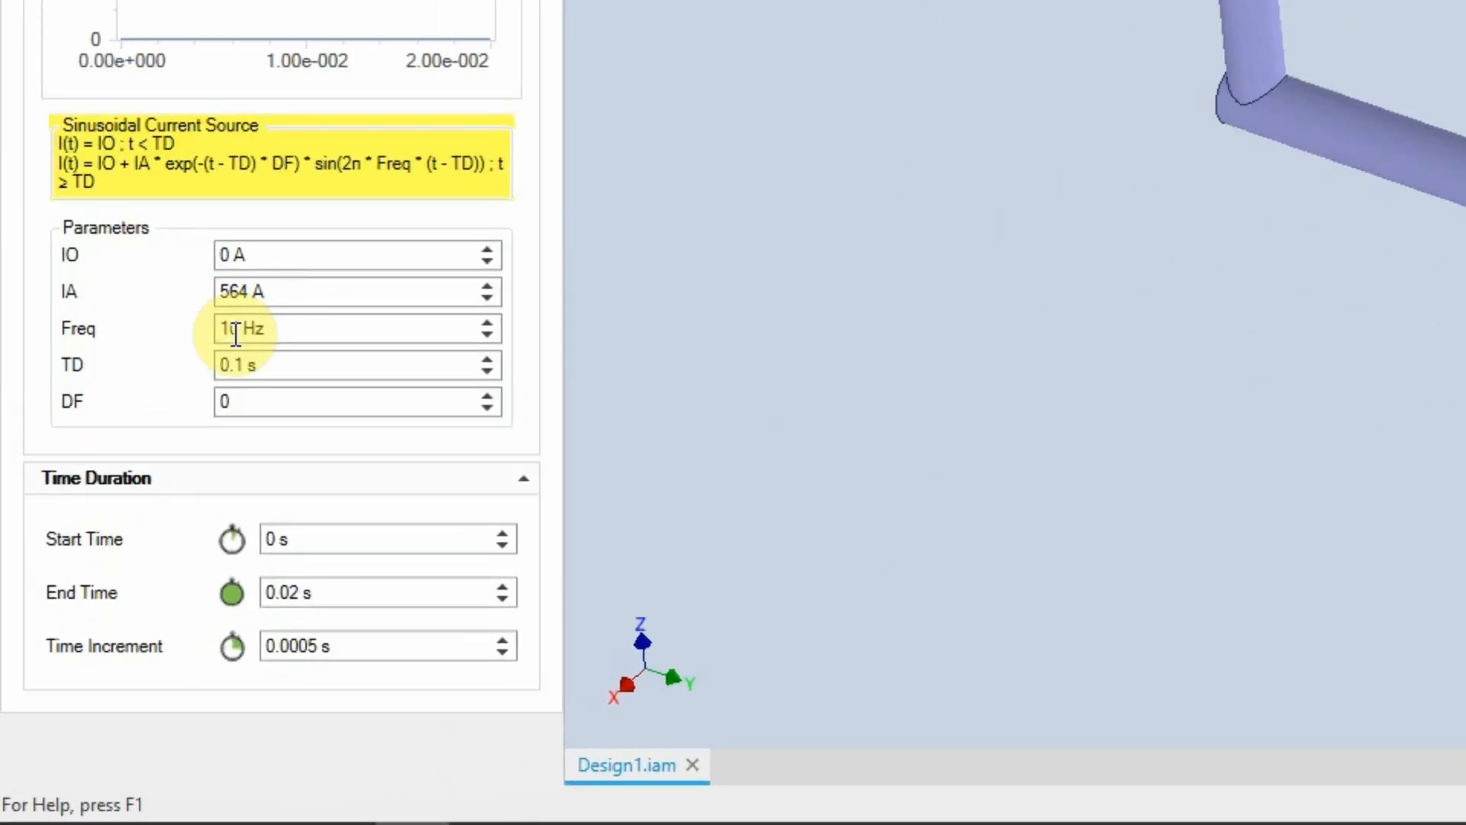
double_click(242, 330)
type("50")
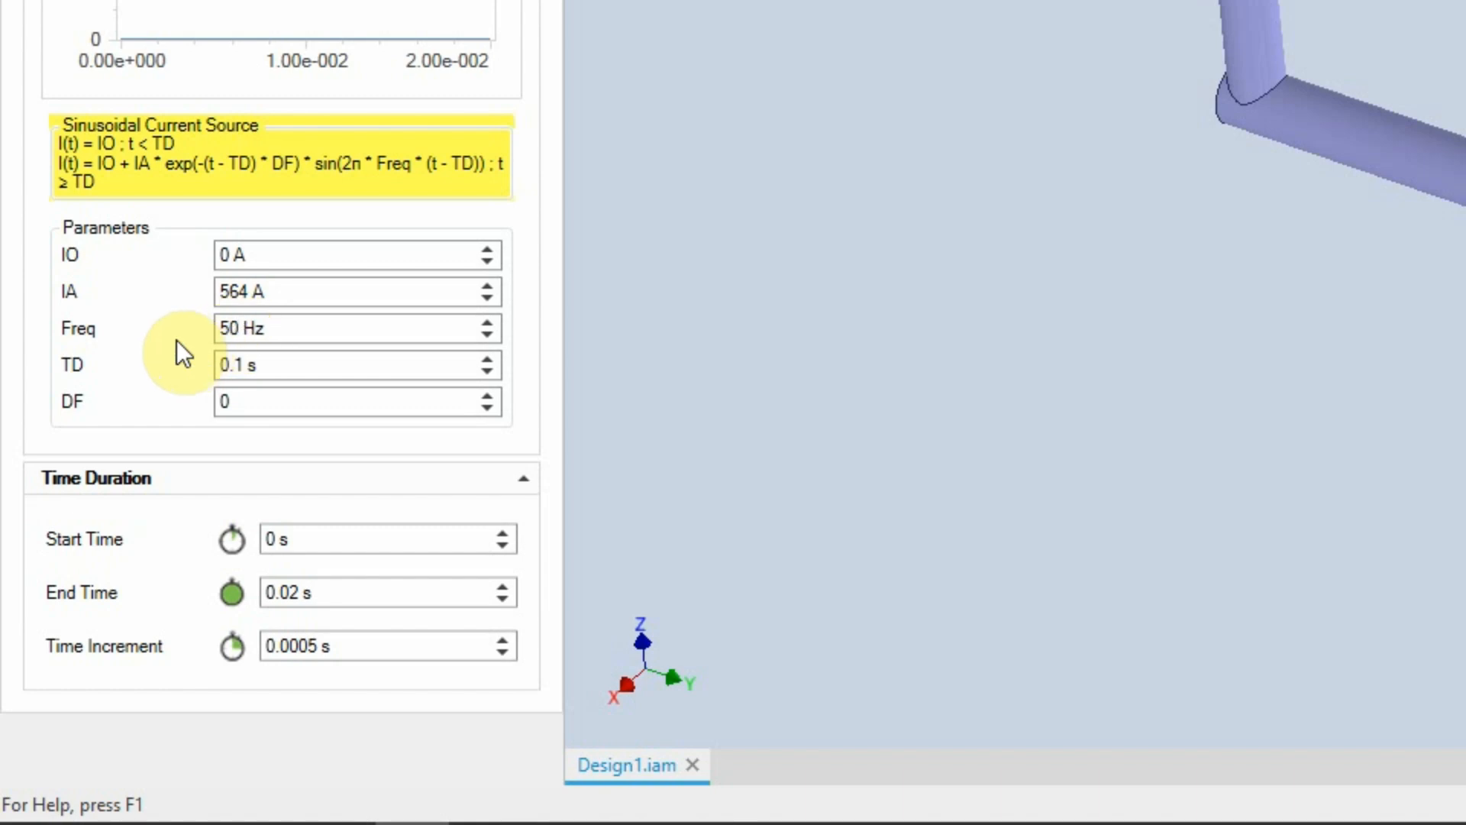
Step: Set the sinusoidal source's time delay TD to 0 s and accept the solid coil definition
double_click(237, 369)
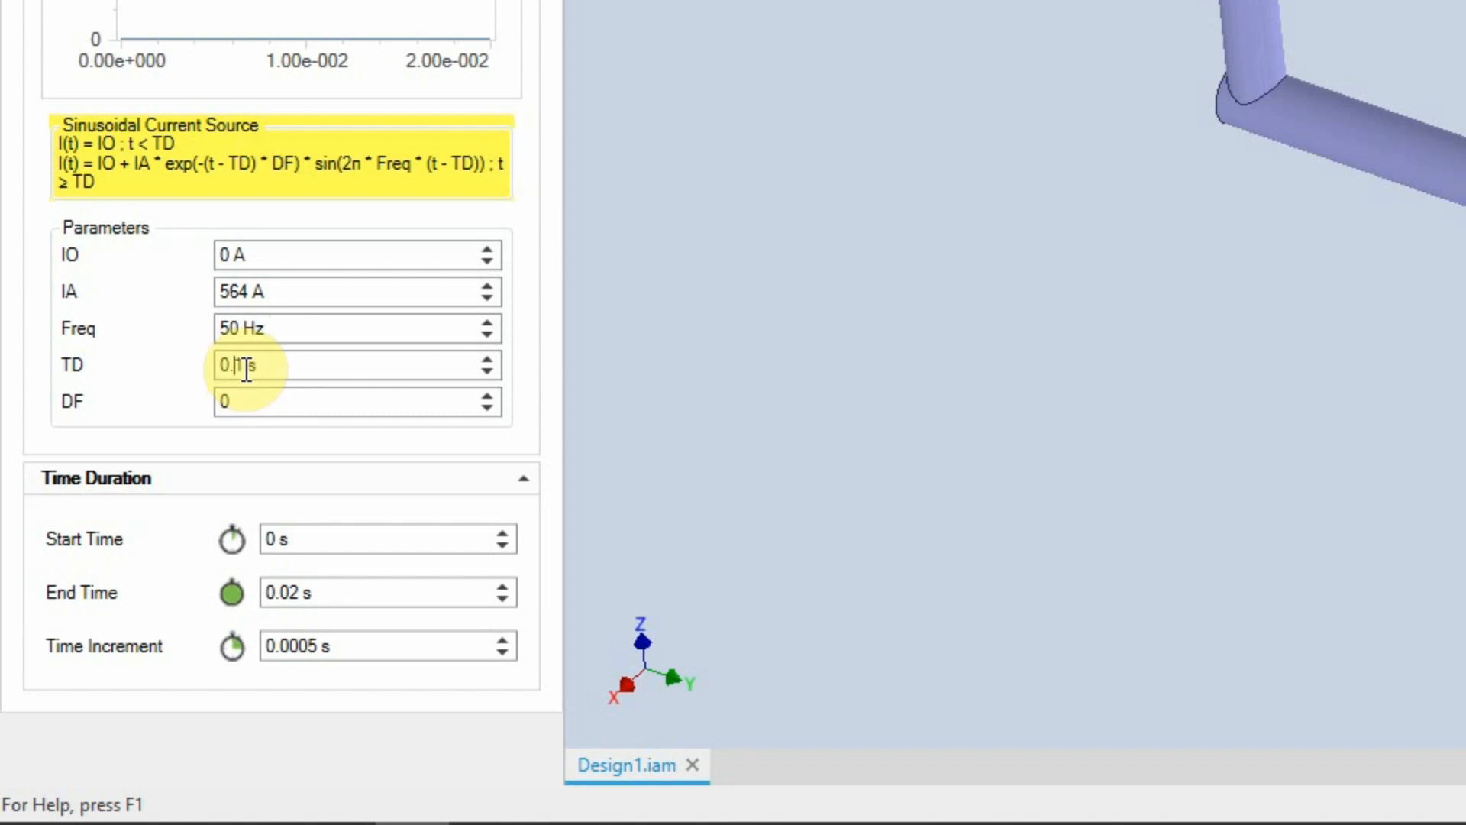
double_click(213, 373)
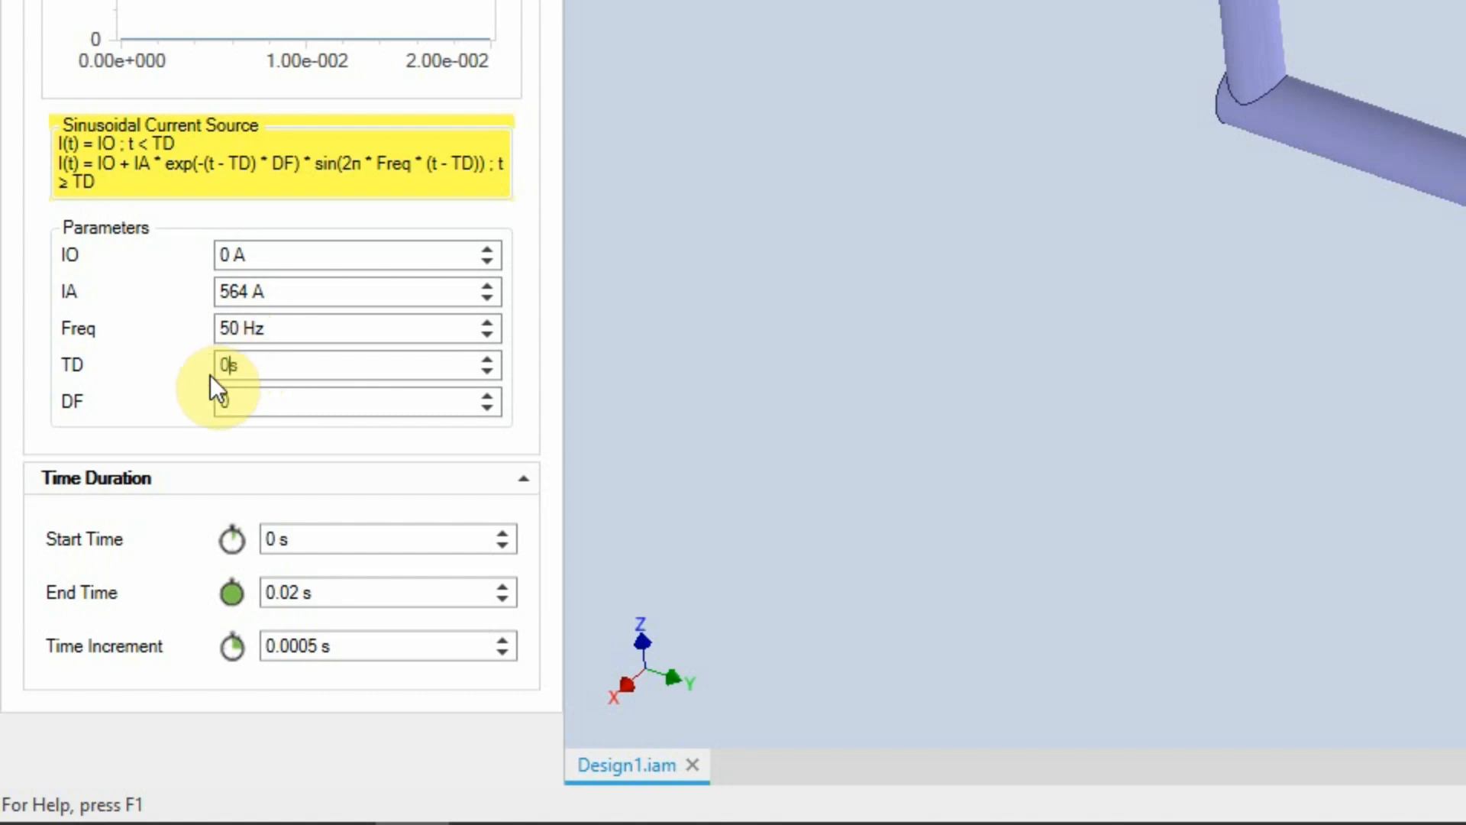
type("0")
key("Tab")
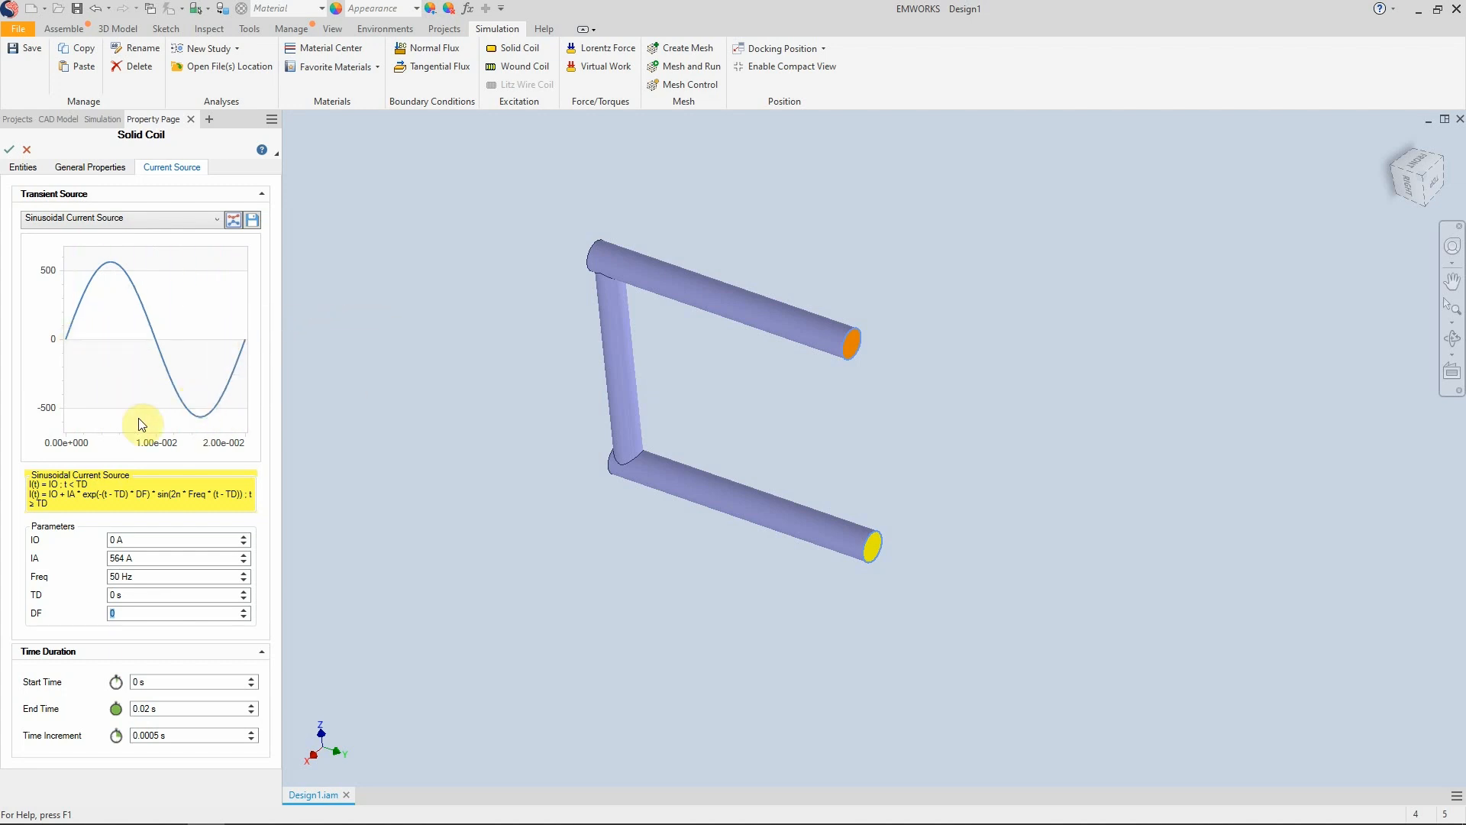
left_click(9, 147)
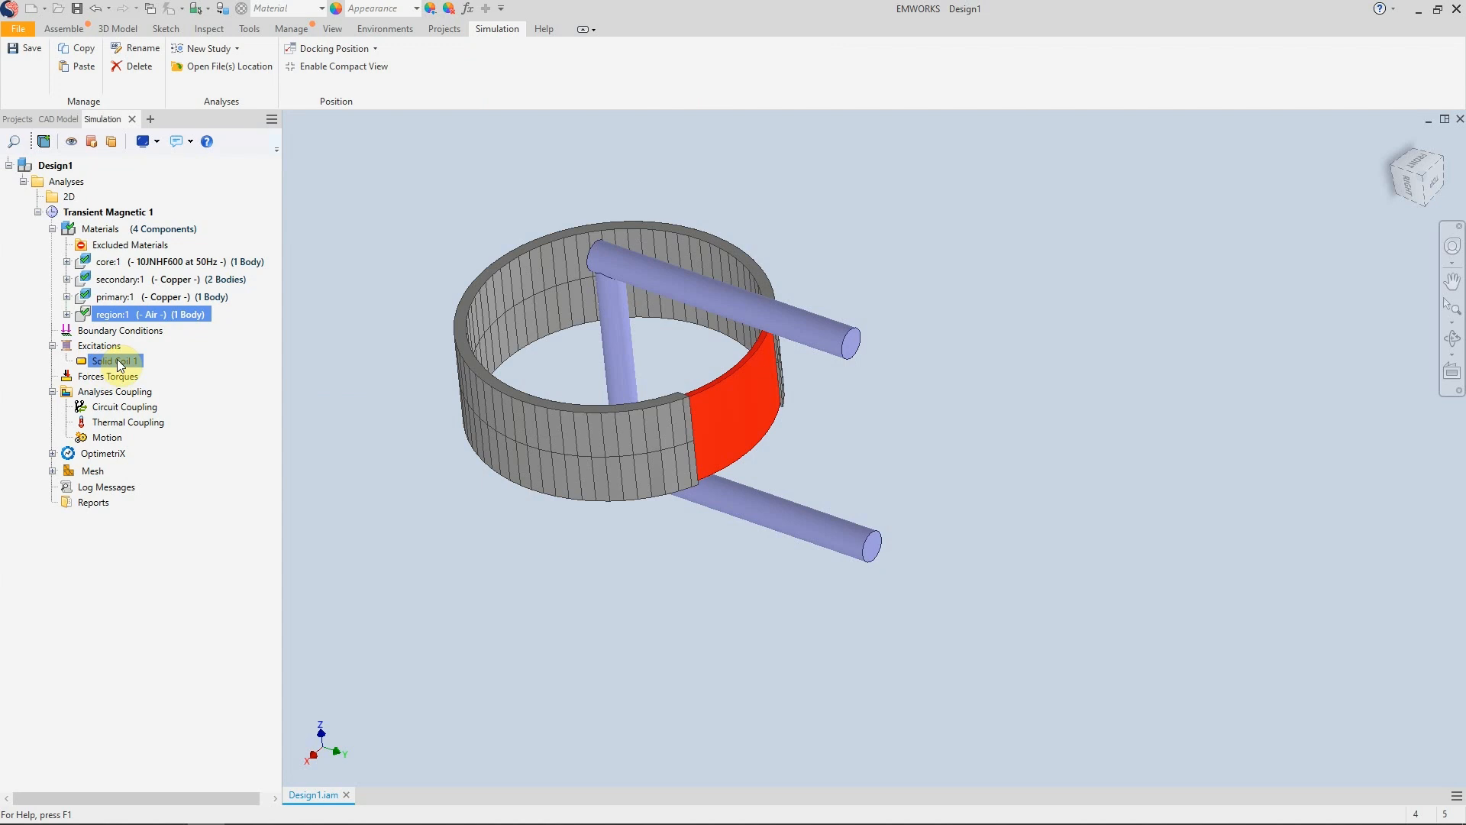
Step: Isolate the secondary component and examine its open end closely
right_click(107, 279)
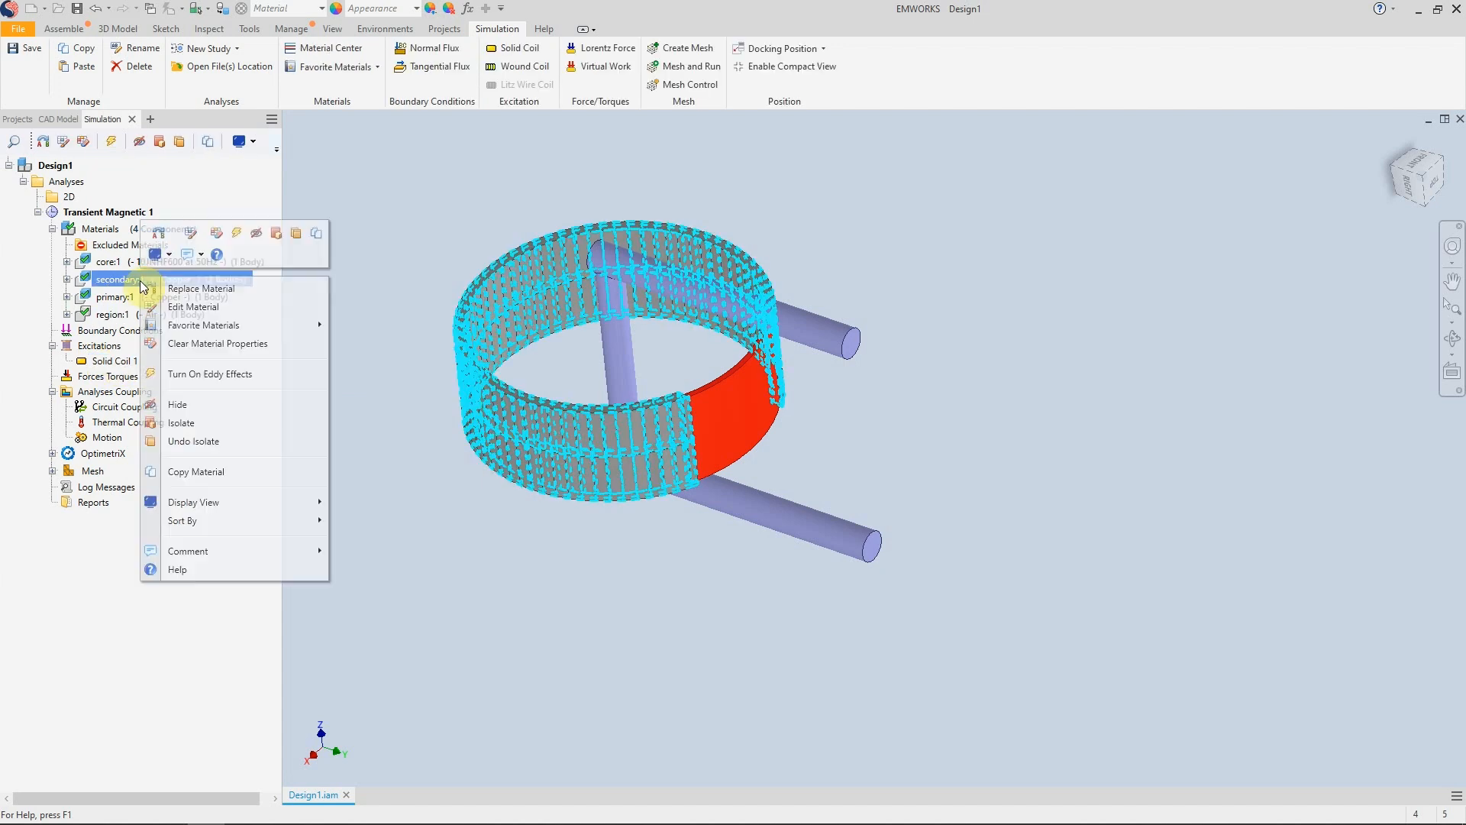
left_click(212, 425)
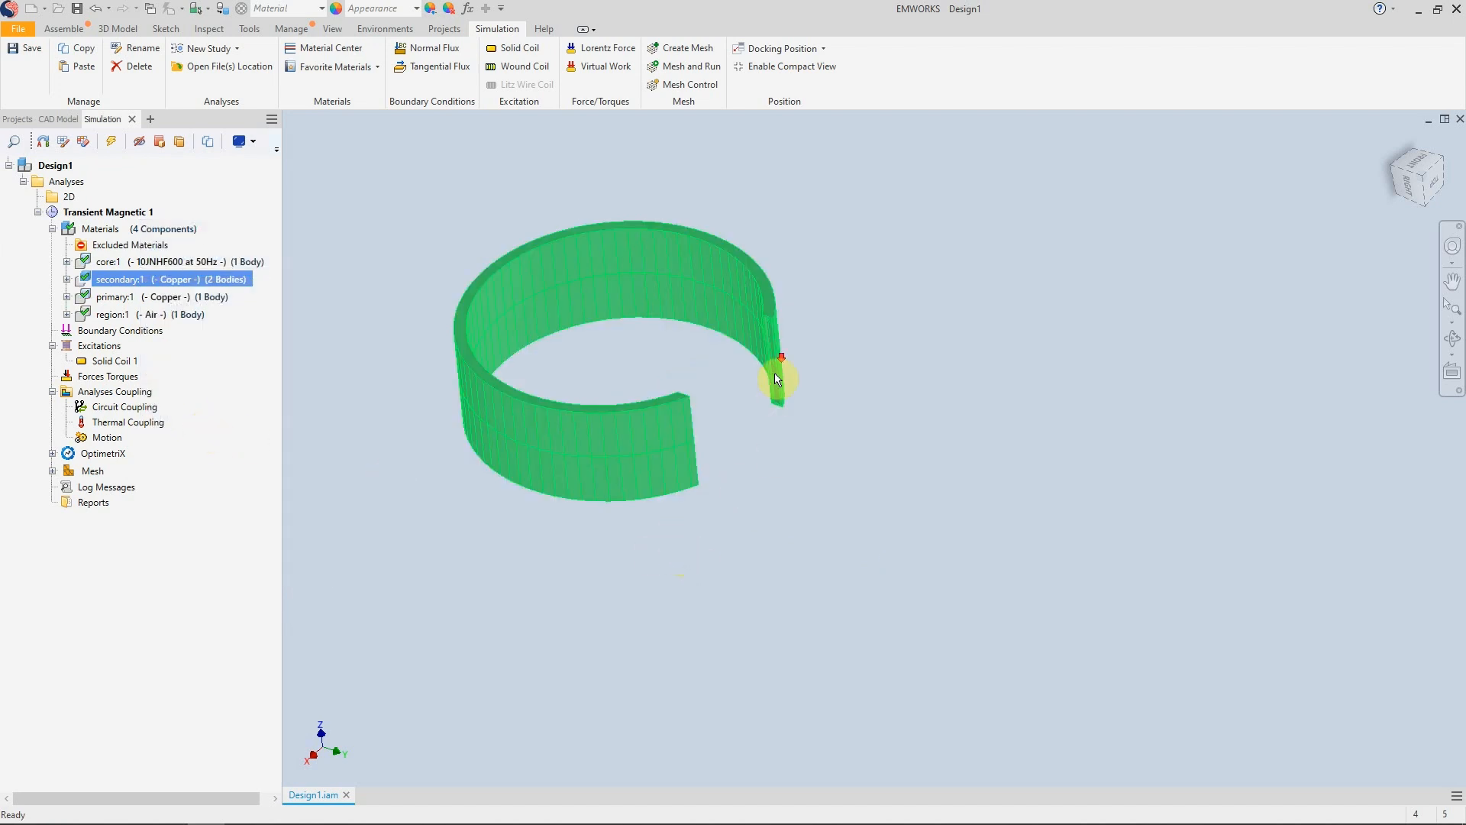
scroll(764, 365, "up", 5)
scroll(754, 360, "down", 3)
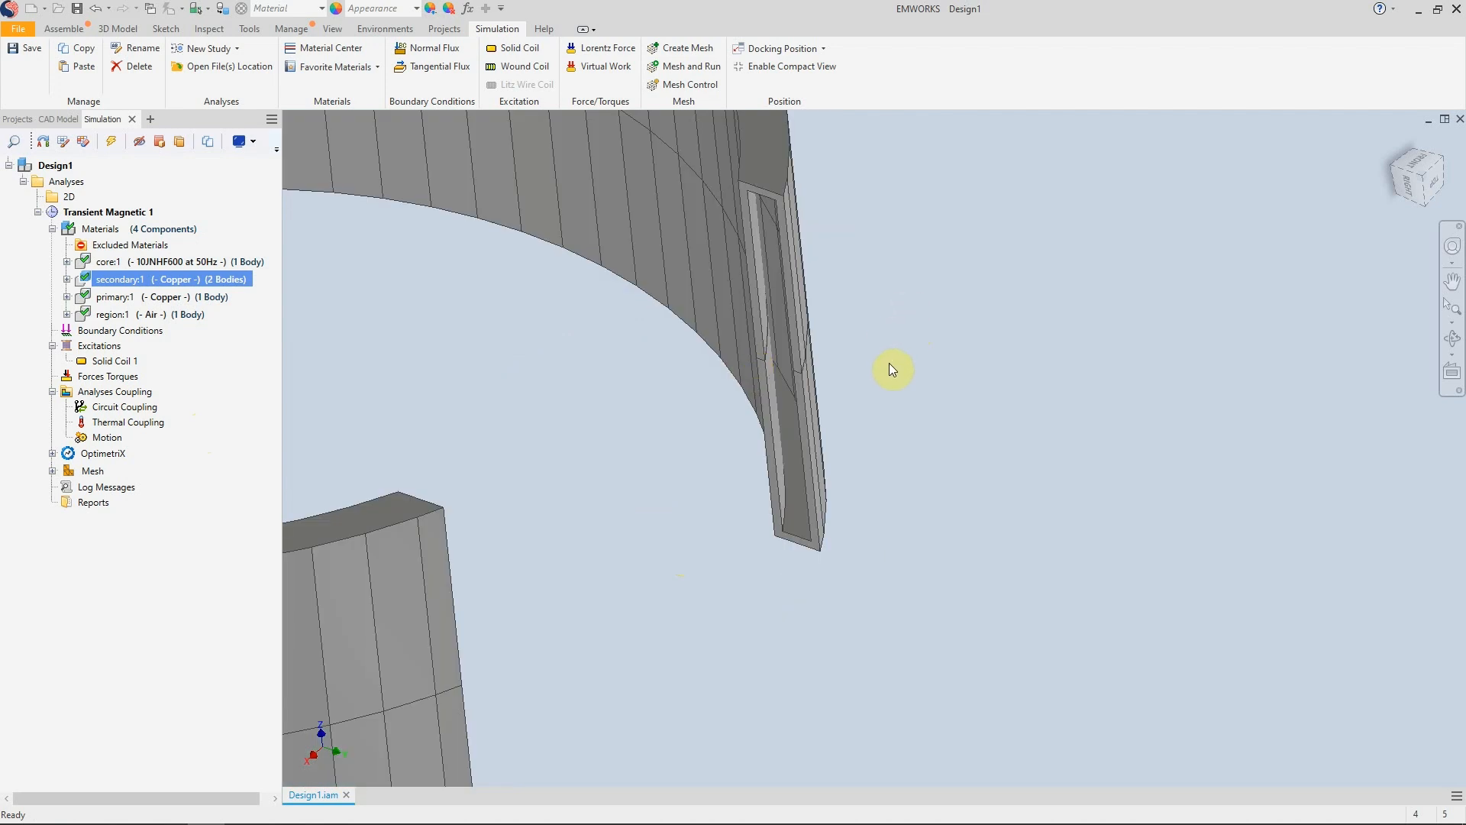
Step: Hide the secondary component's Solid2 body to expose the interface with Solid1
left_click(66, 279)
left_click(132, 314)
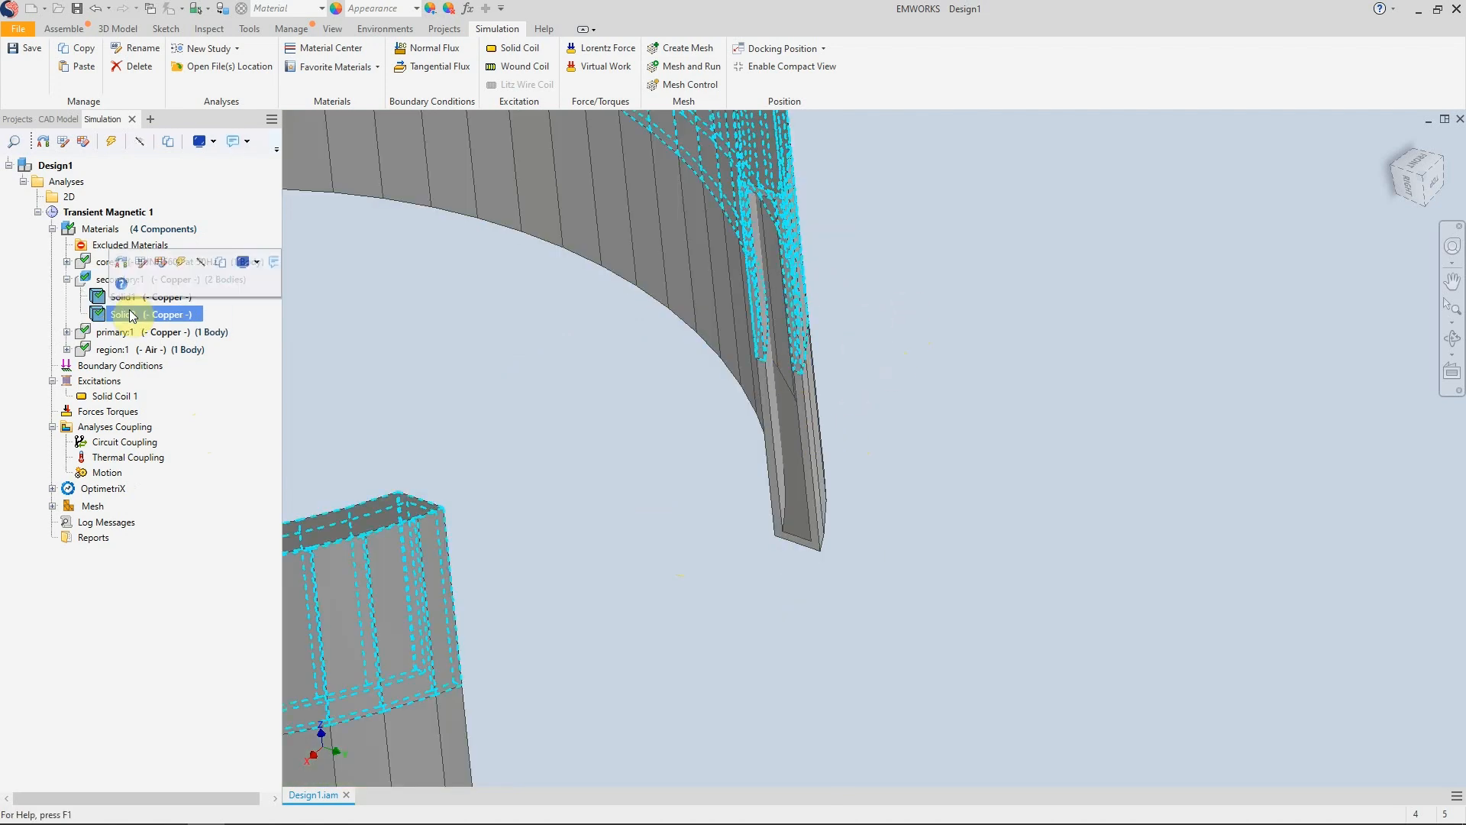
right_click(133, 314)
left_click(190, 425)
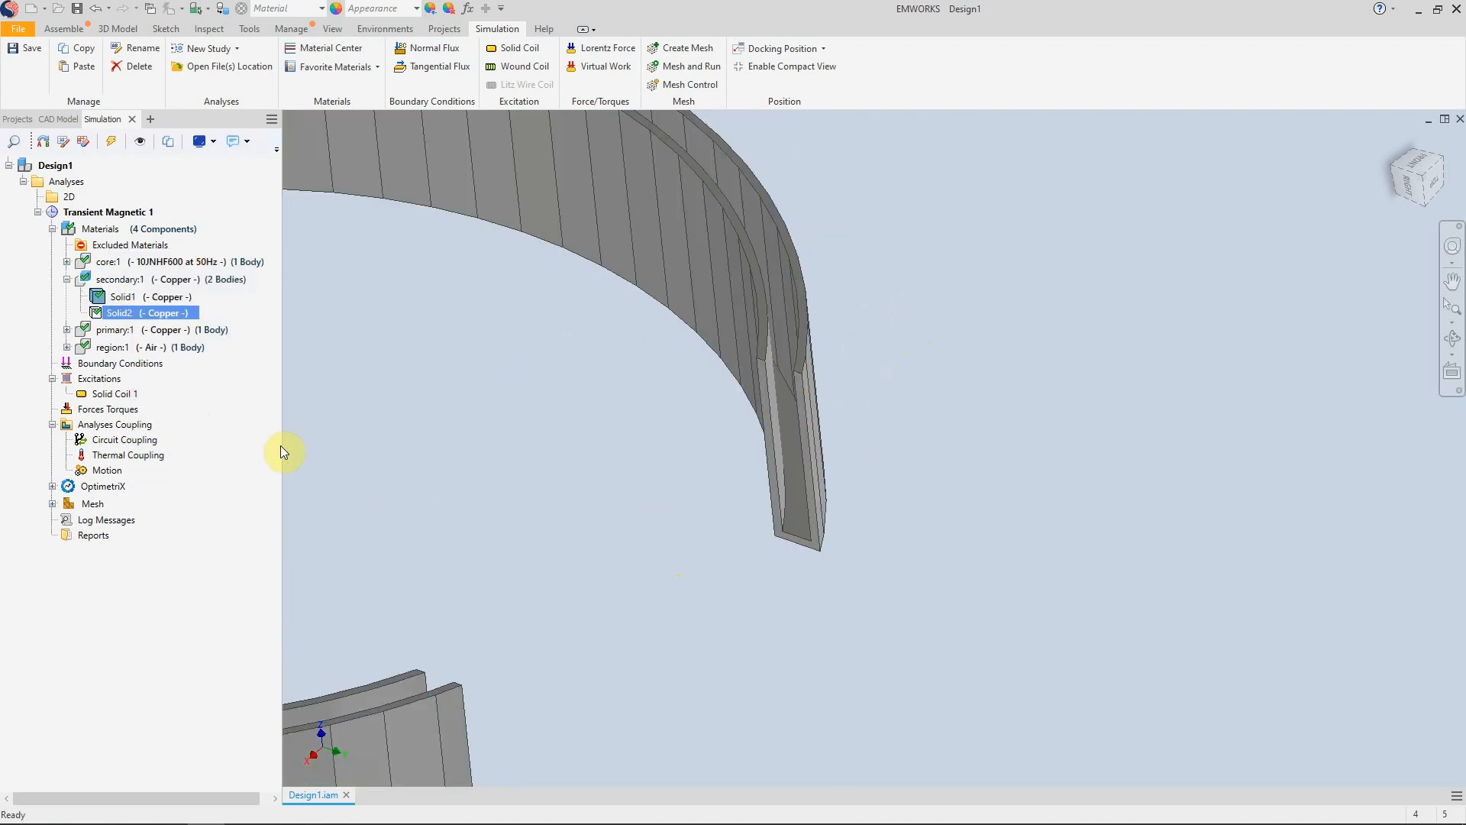
mouse_move(938, 418)
middle_mouse_down("shift")
mouse_move(923, 347)
mouse_move(894, 436)
mouse_move(870, 390)
mouse_move(855, 461)
mouse_move(878, 468)
mouse_move(855, 419)
mouse_move(858, 368)
mouse_move(836, 373)
mouse_move(856, 397)
middle_mouse_up("shift")
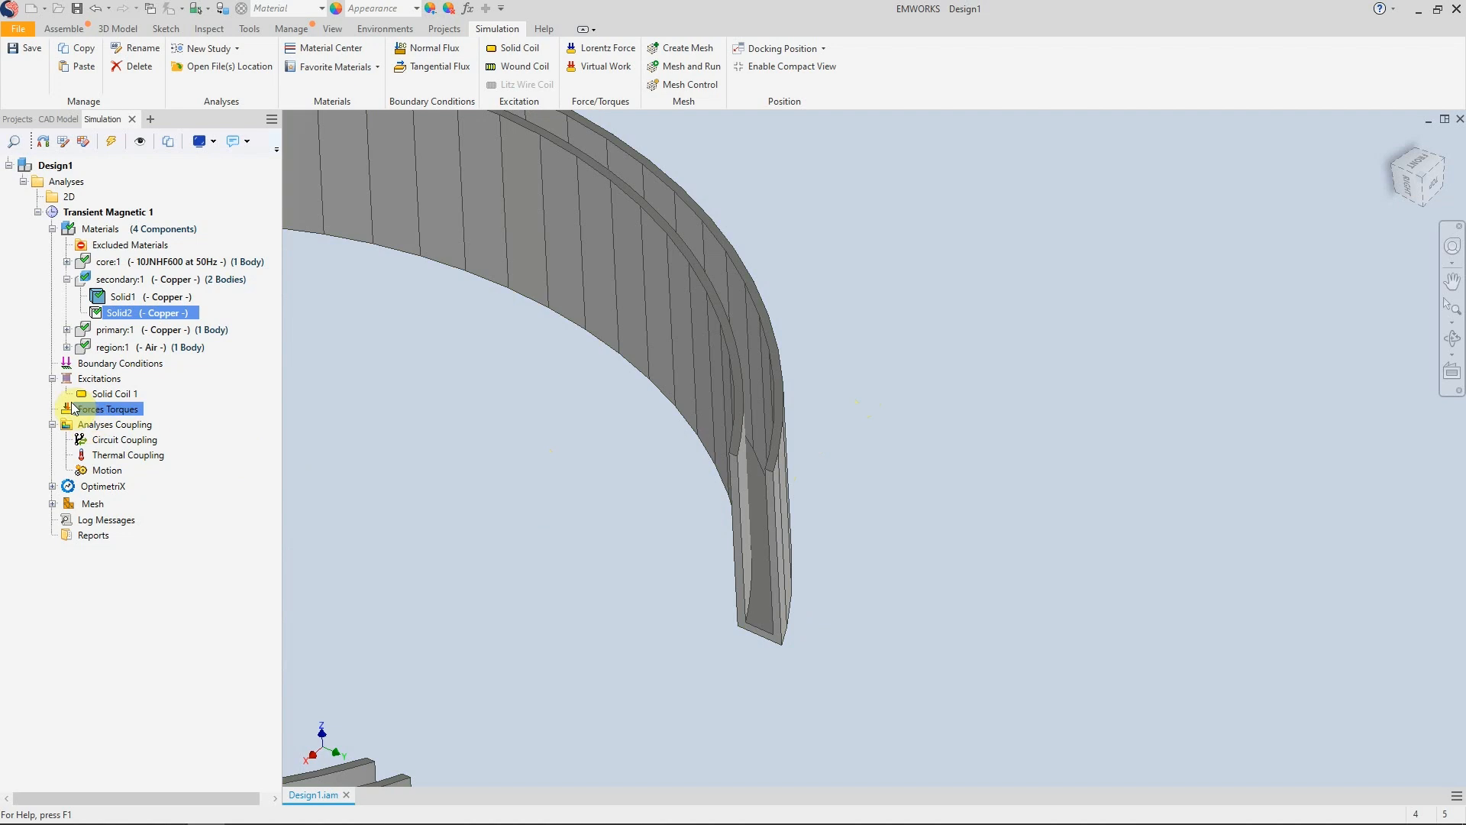
Step: Start a wound coil excitation and add the secondary's Solid1 and Solid2 bodies as its entities
right_click(91, 380)
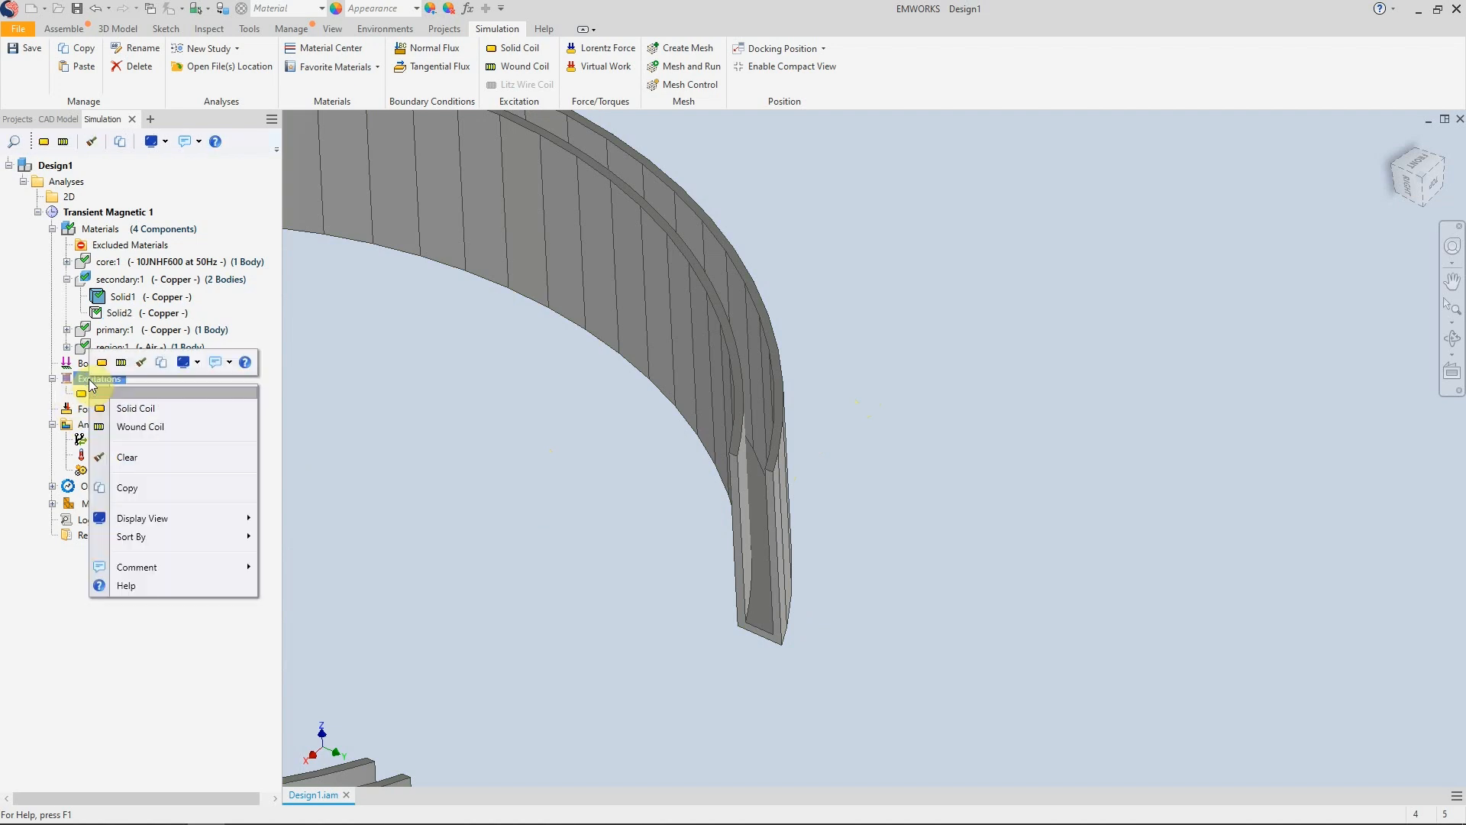
left_click(153, 429)
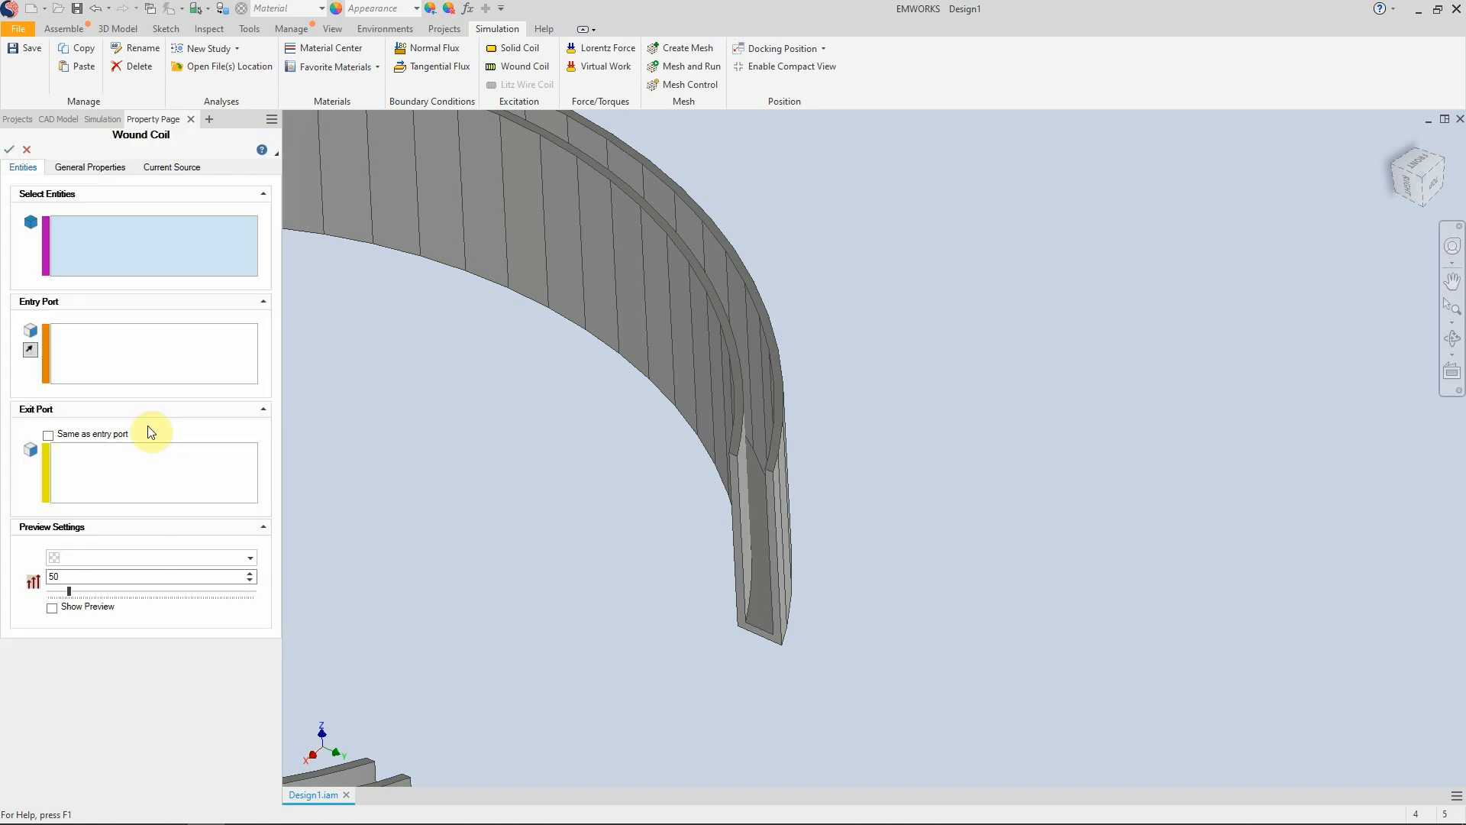
left_click(126, 242)
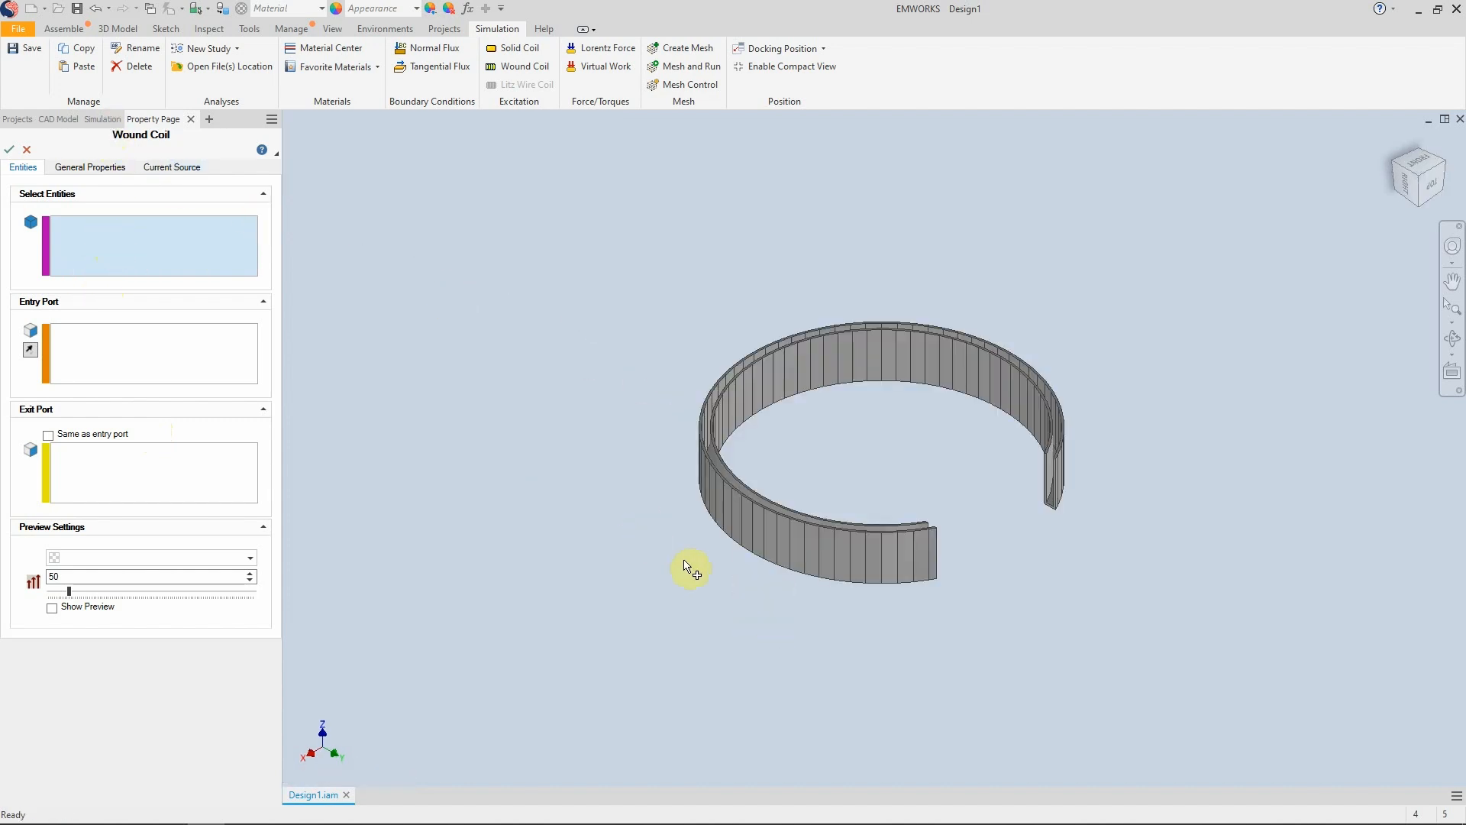
left_click(101, 120)
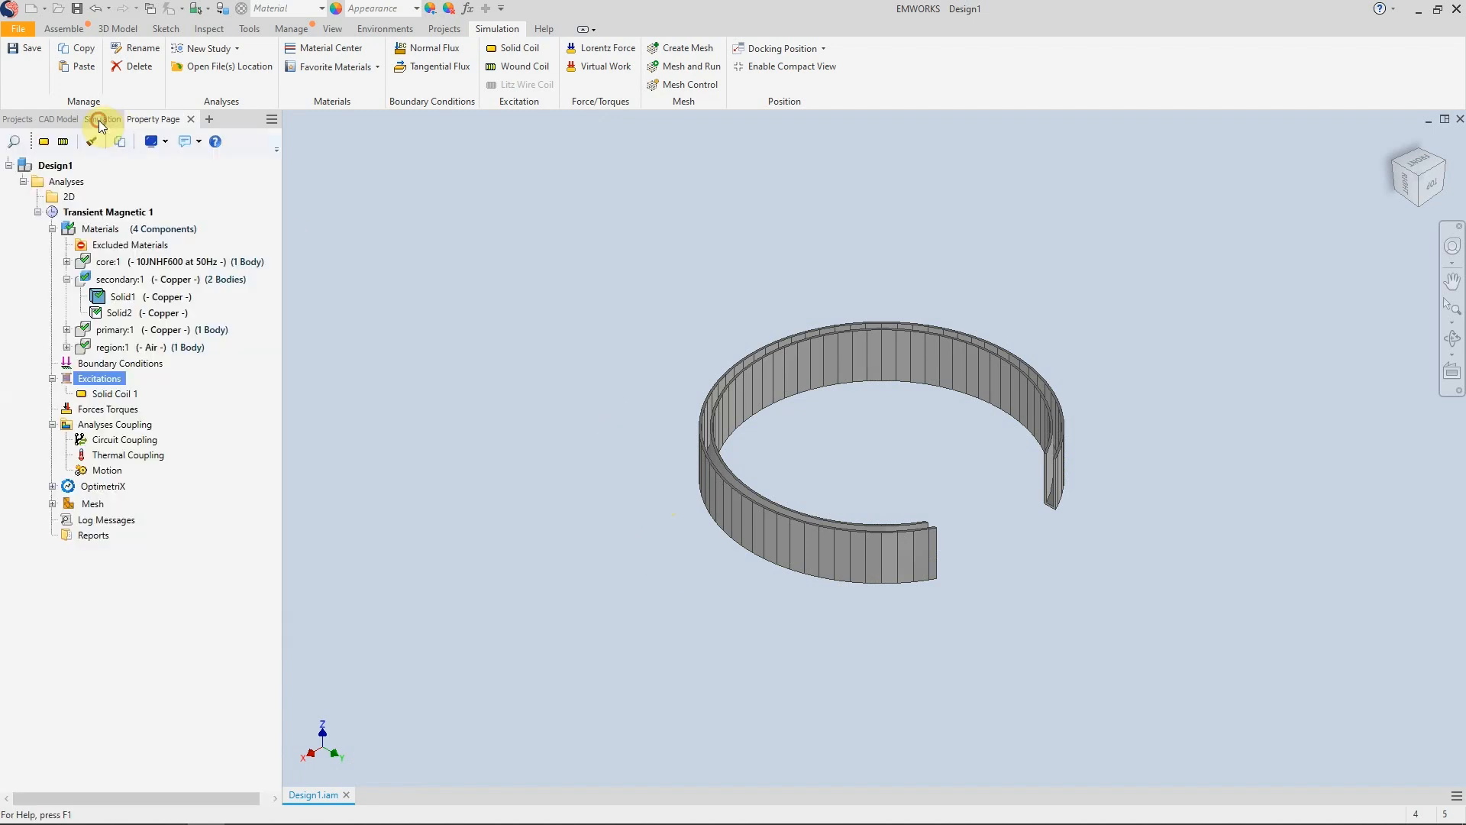
left_click(126, 298)
left_click(130, 313, "ctrl")
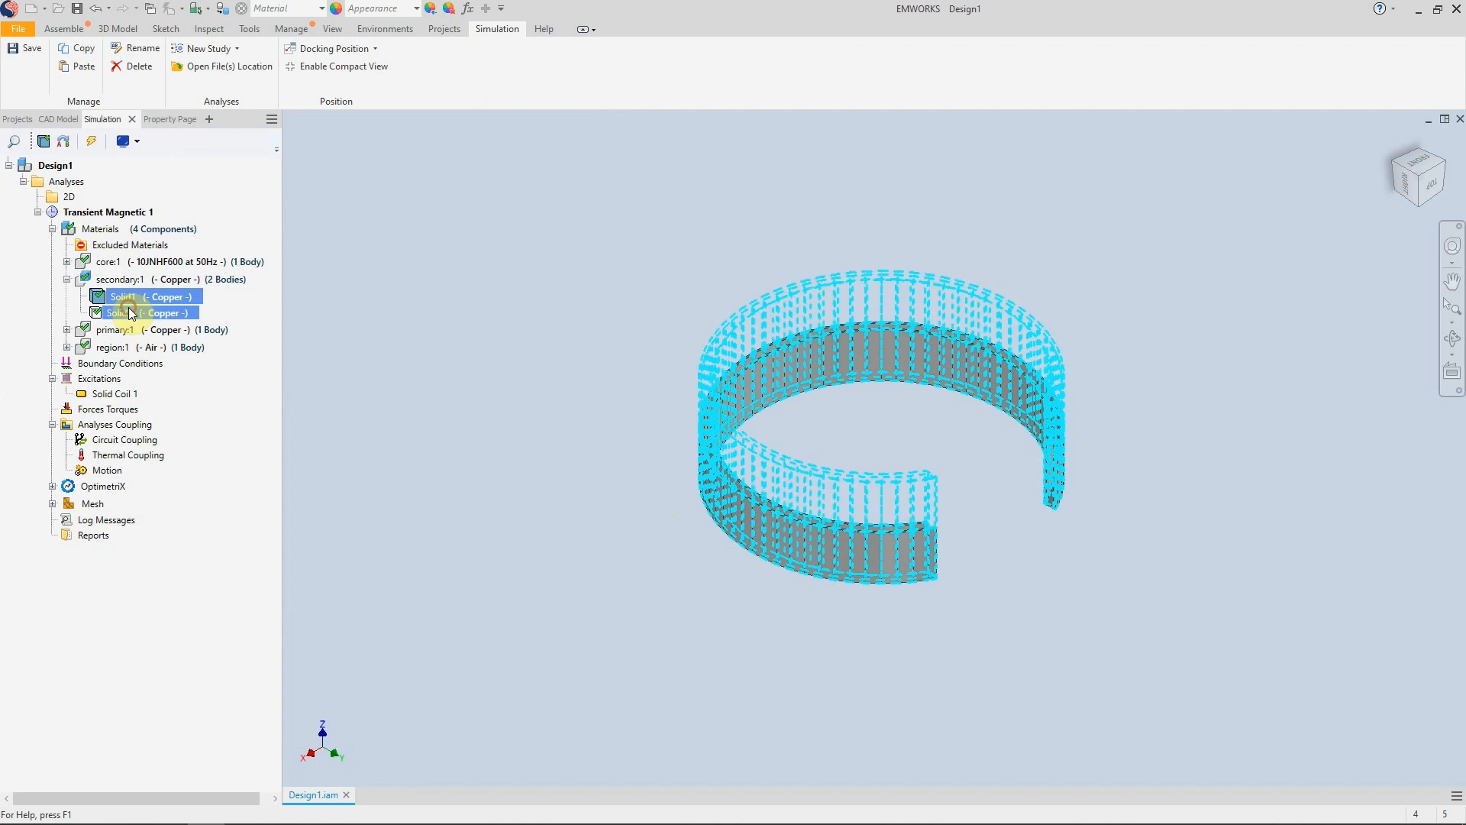
right_click(129, 313)
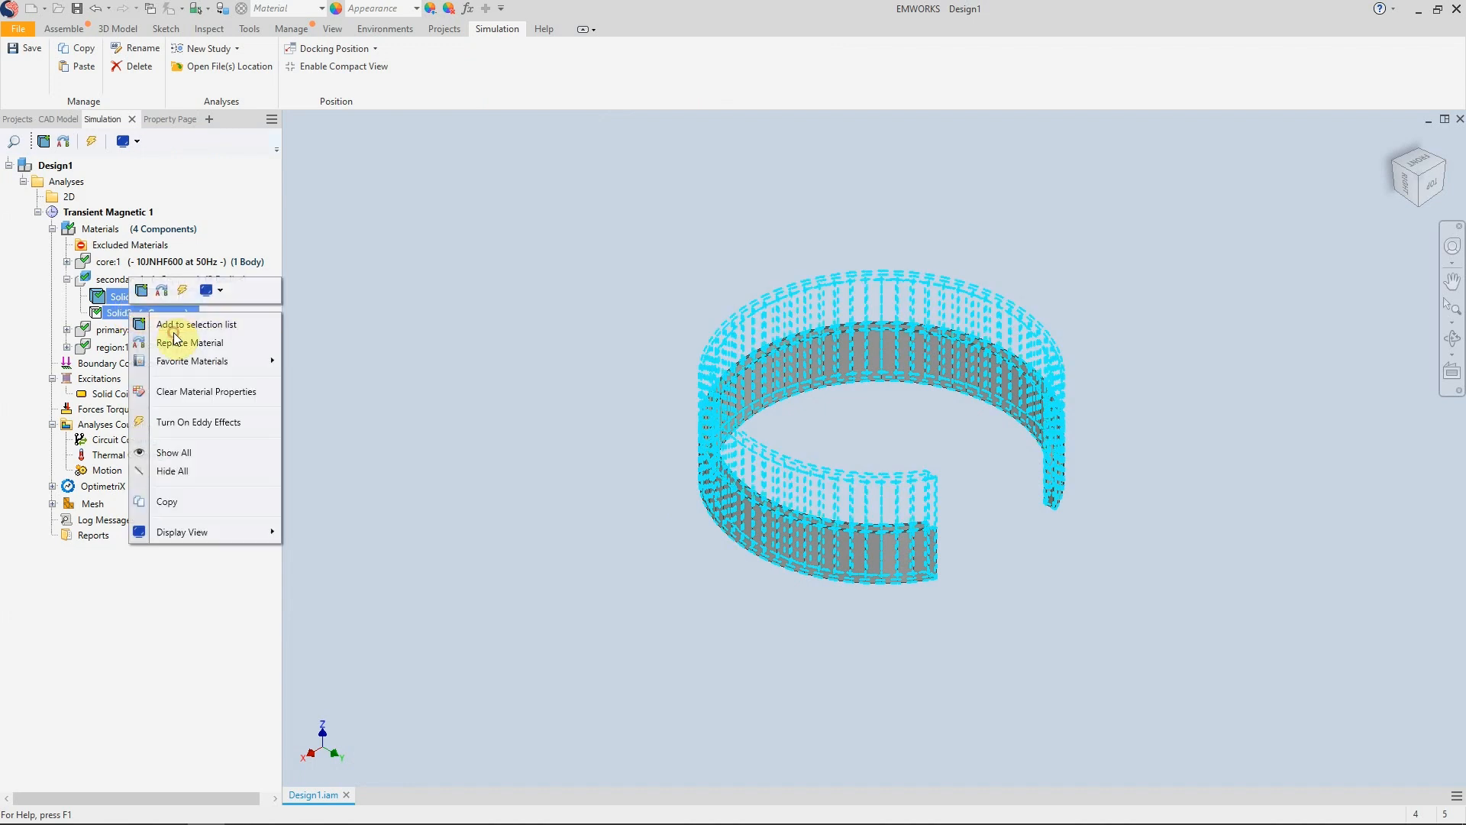
left_click(175, 337)
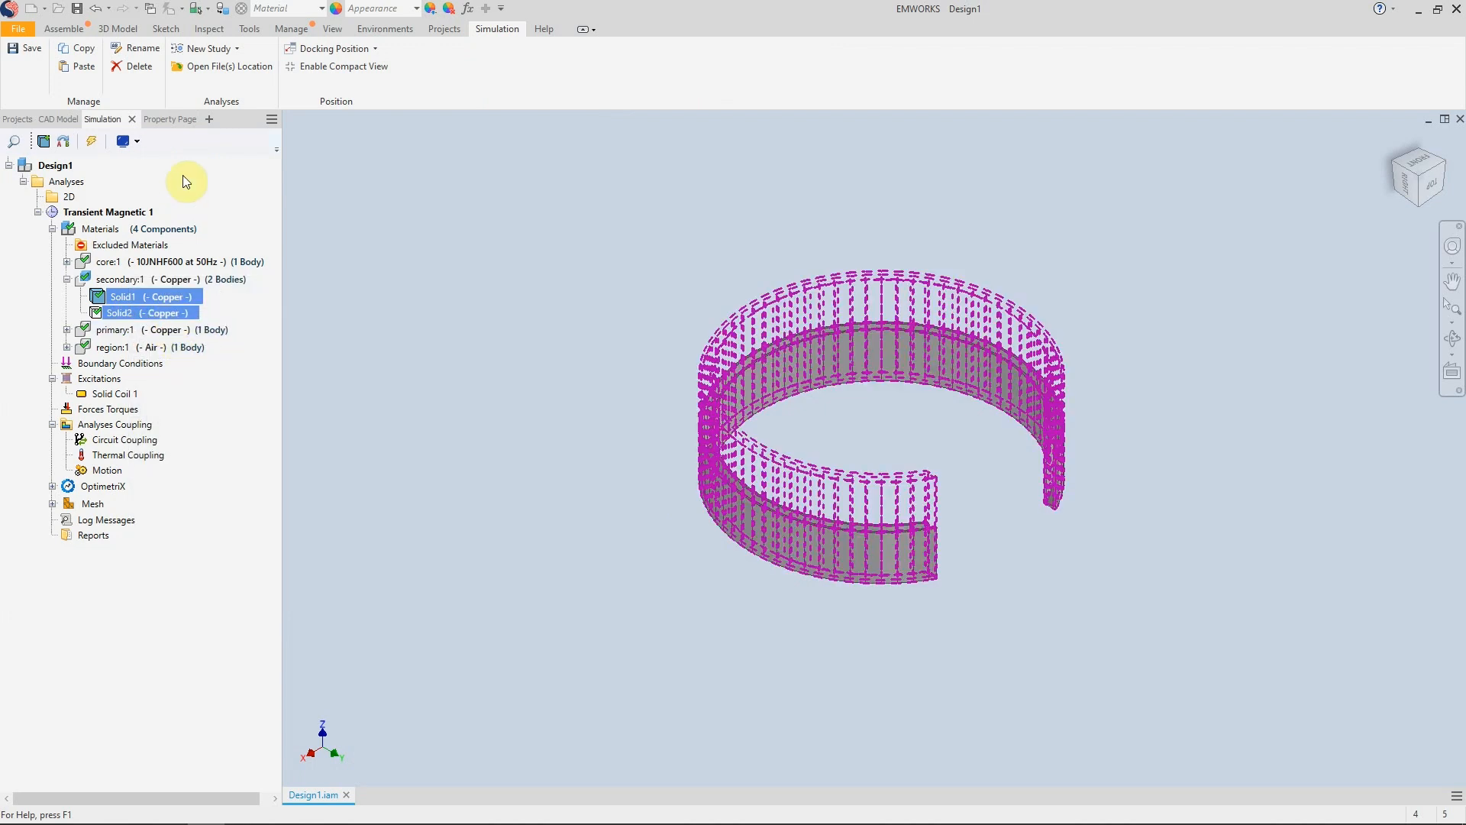
left_click(173, 122)
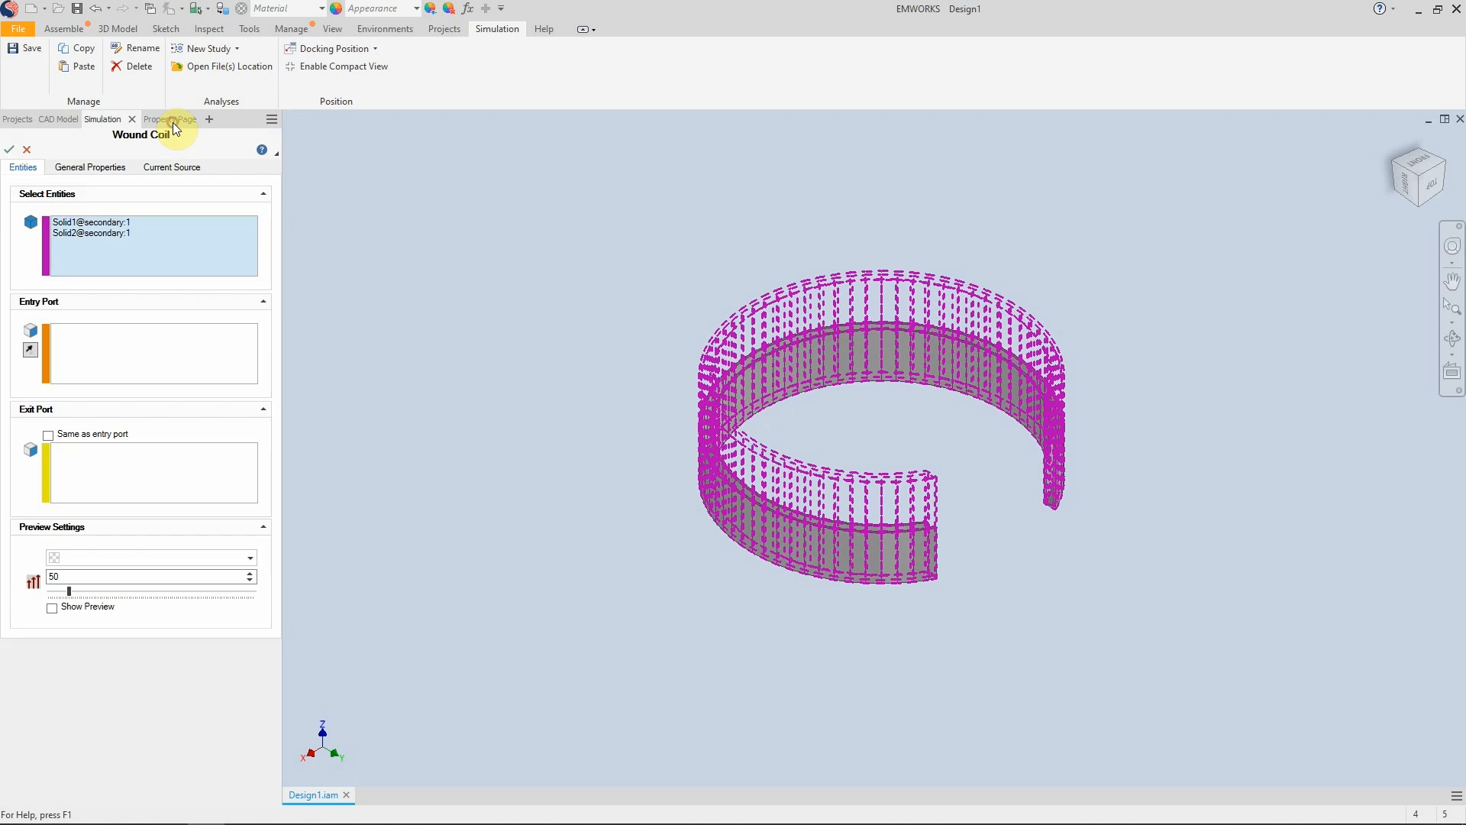
Step: Set Solid1's thin curved upper face, along the mid-height seam between the secondary's two bodies, as the wound coil's entry port
left_click(121, 342)
scroll(861, 331, "up", 5)
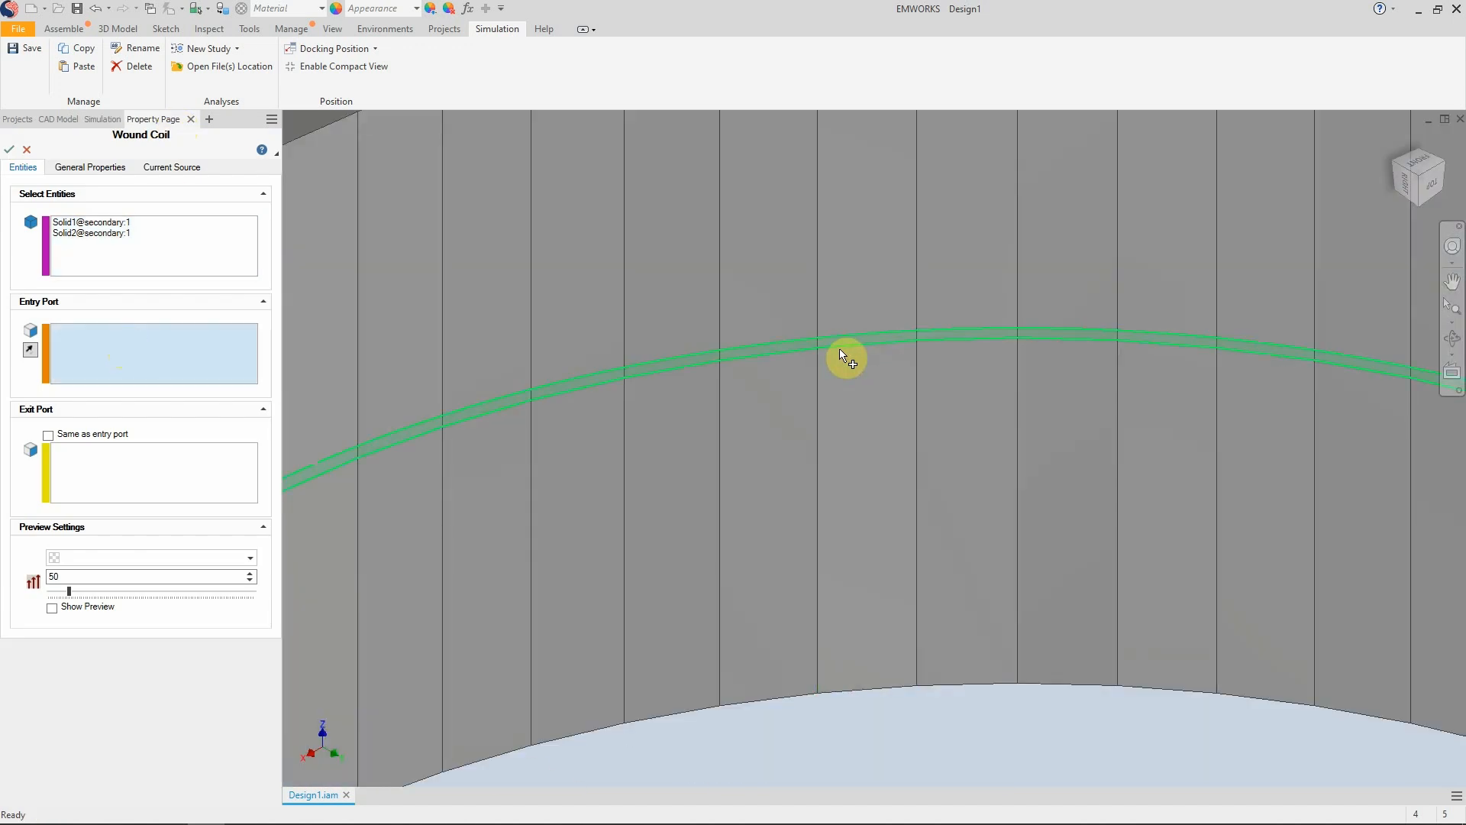
left_click(864, 374)
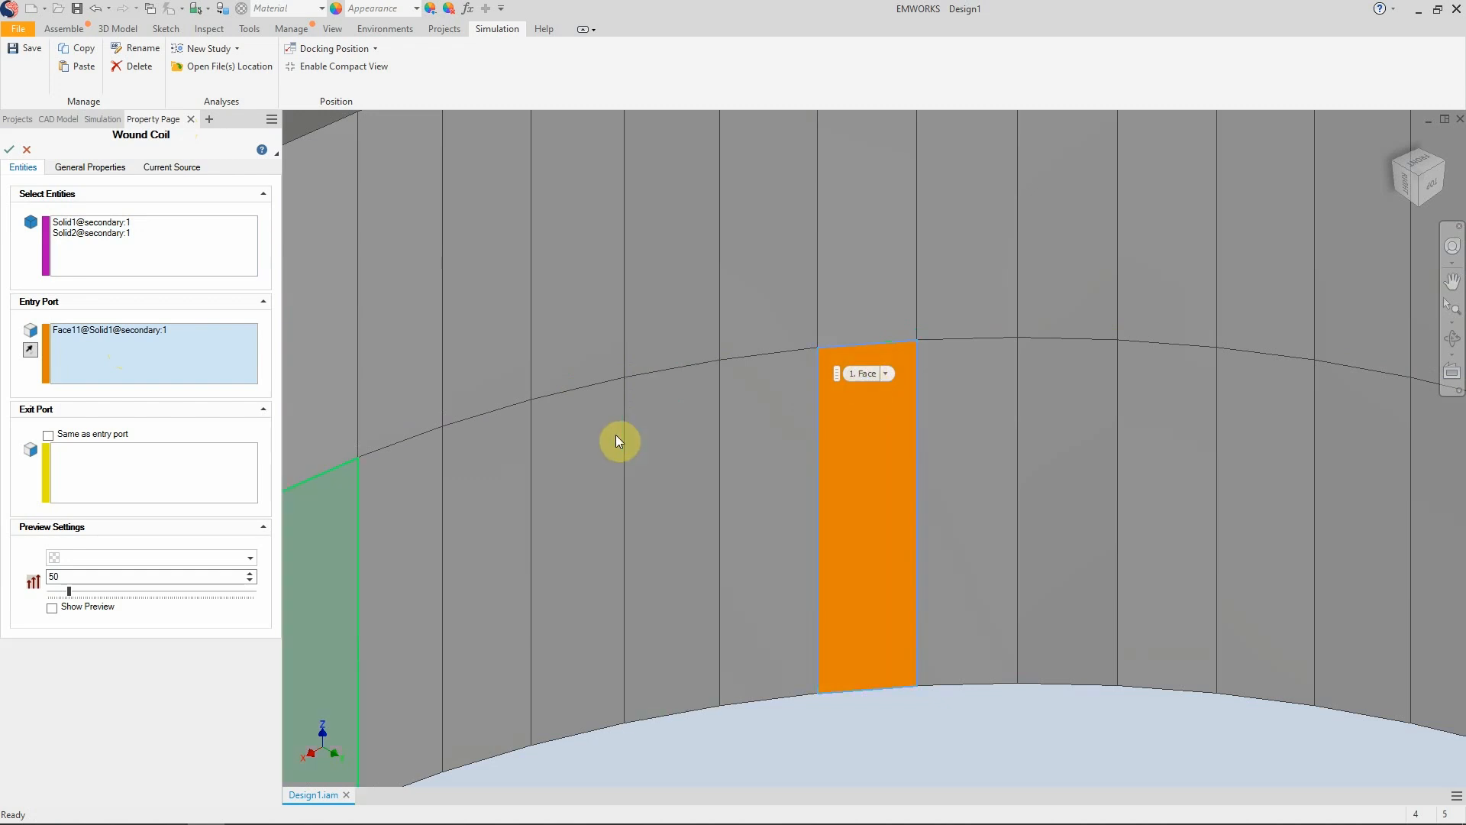
right_click(105, 333)
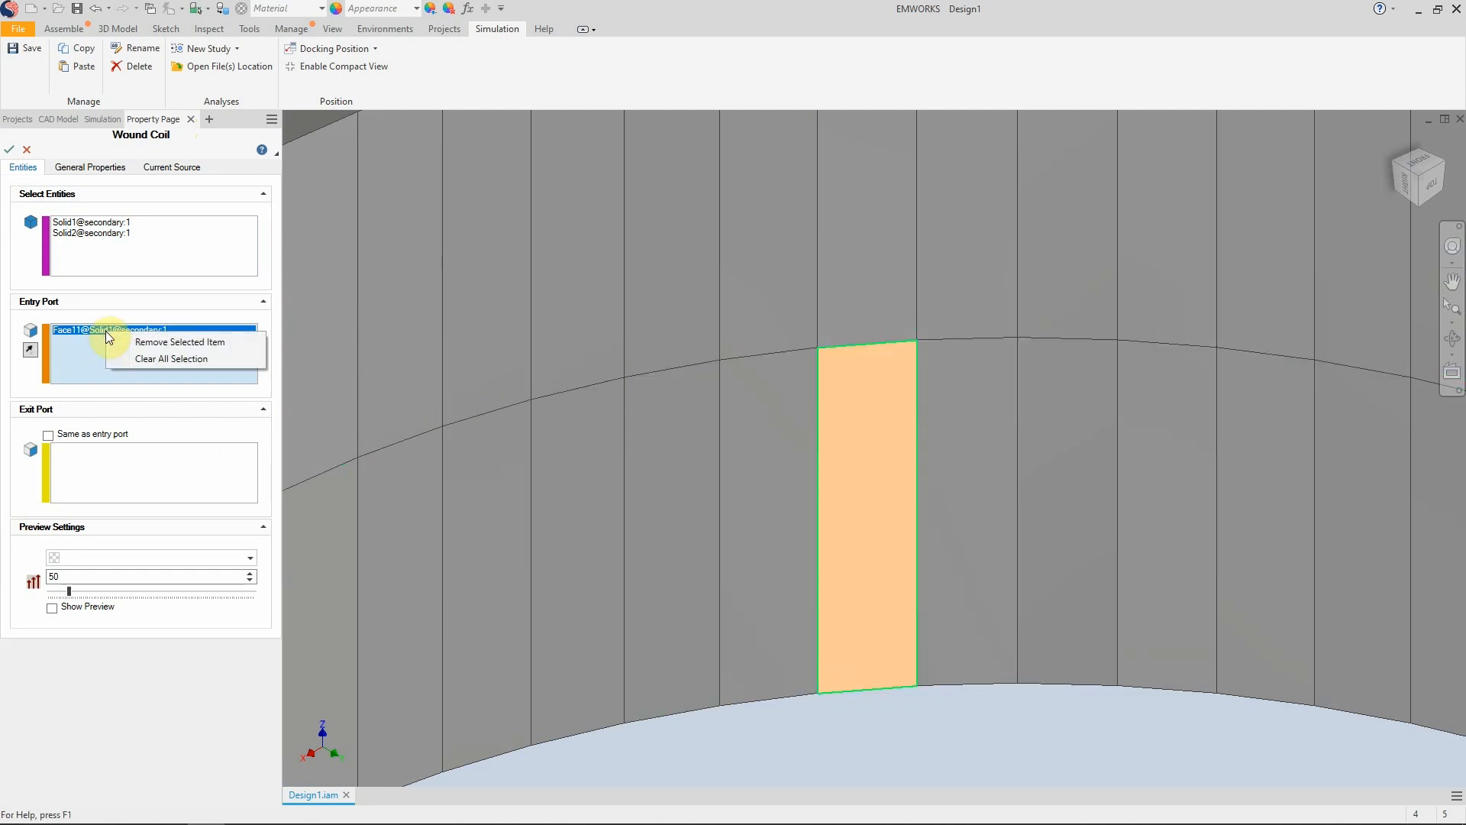
left_click(138, 358)
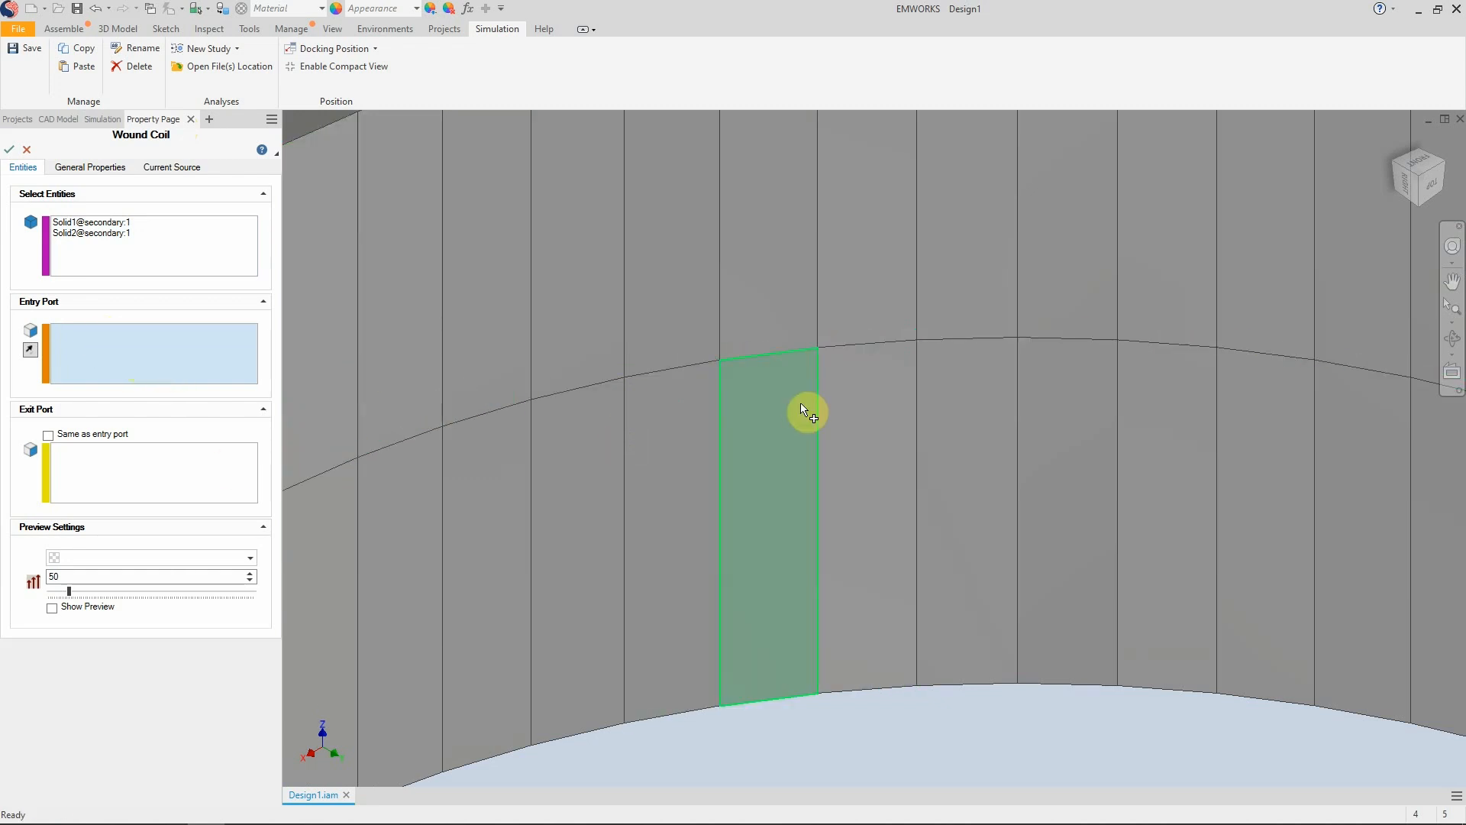
middle_click_drag(863, 348, 860, 383, "shift")
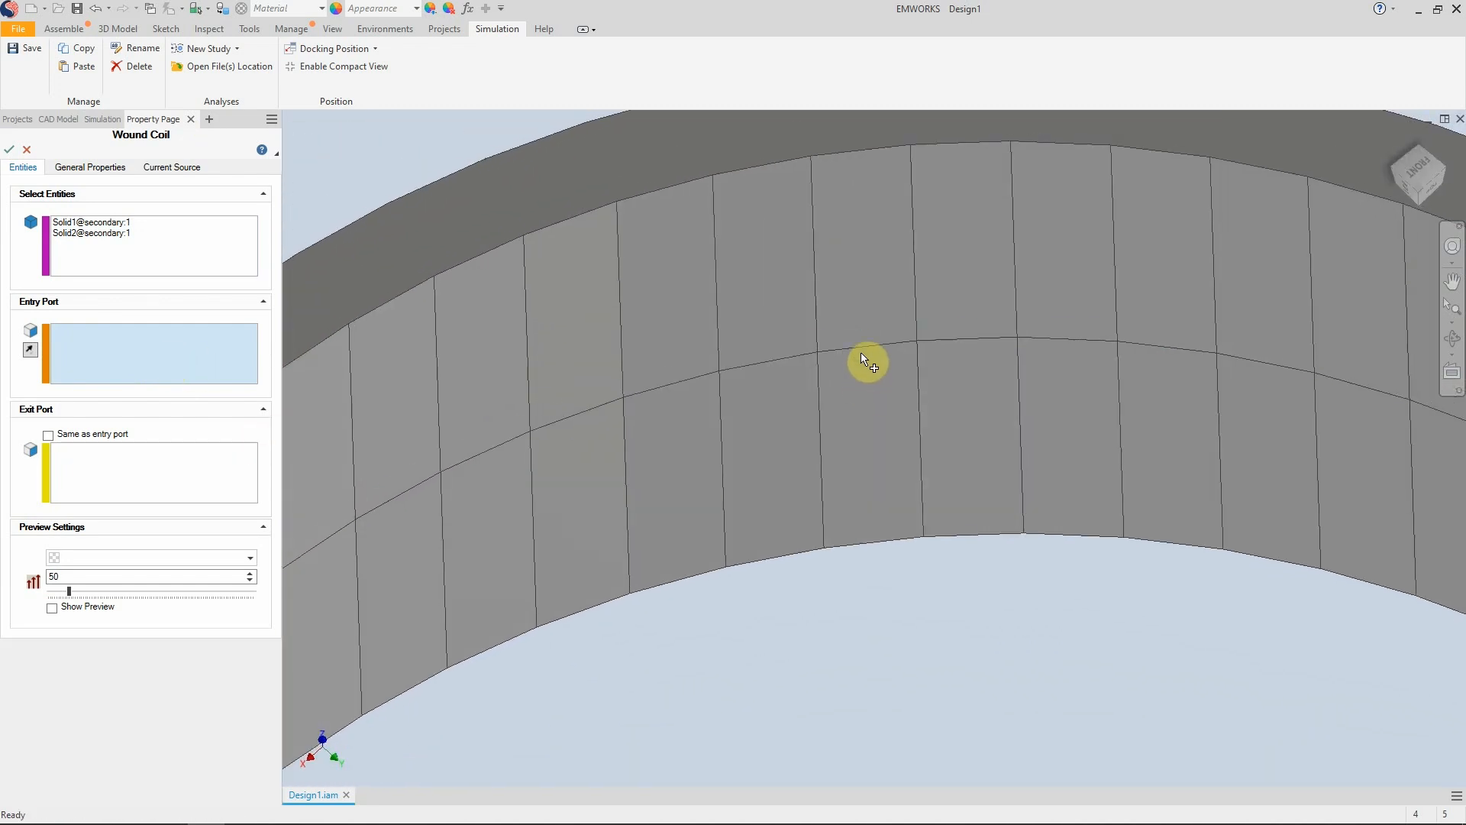
left_click(861, 351)
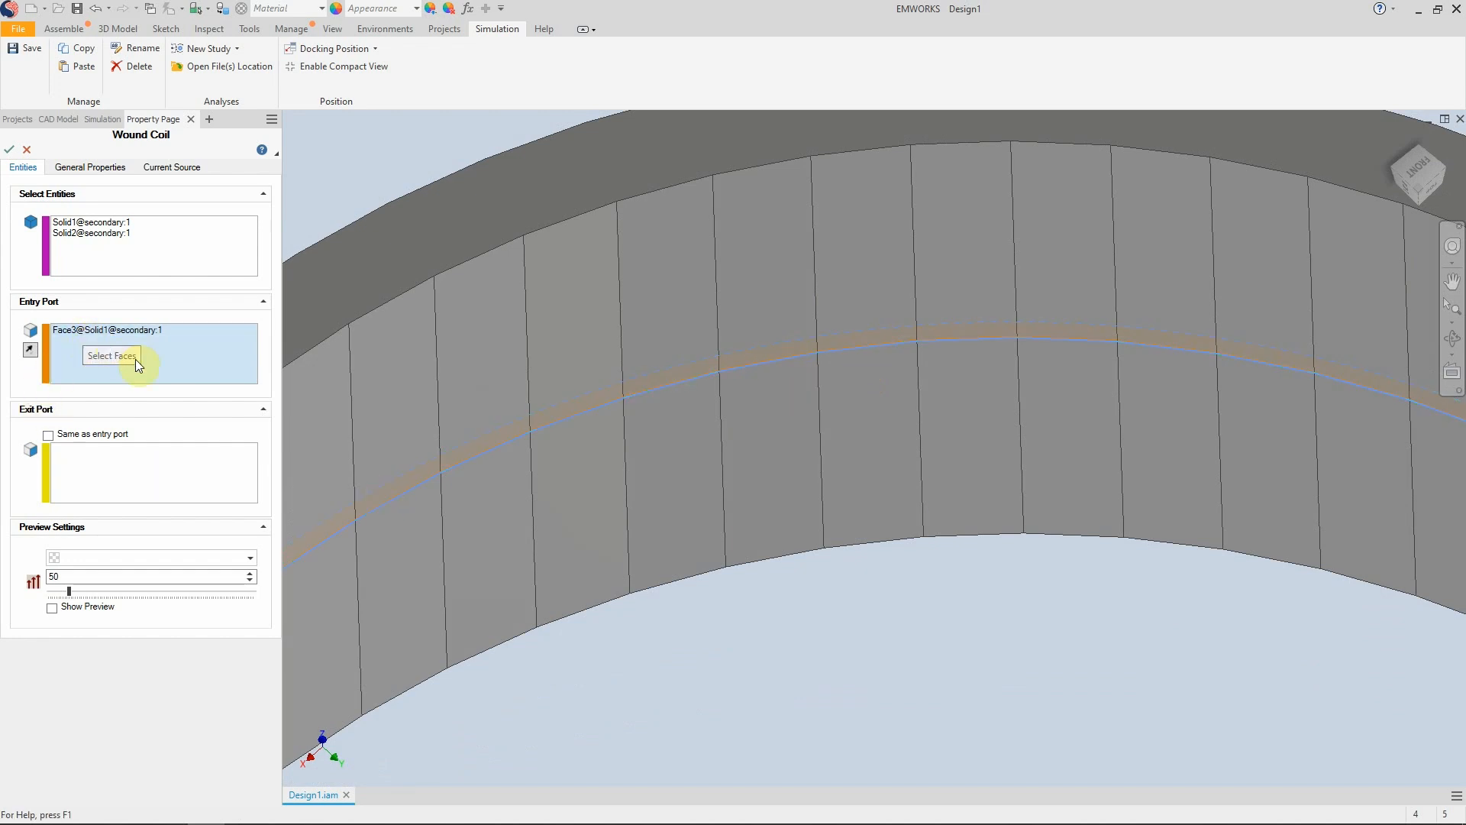
scroll(578, 452, "down", 5)
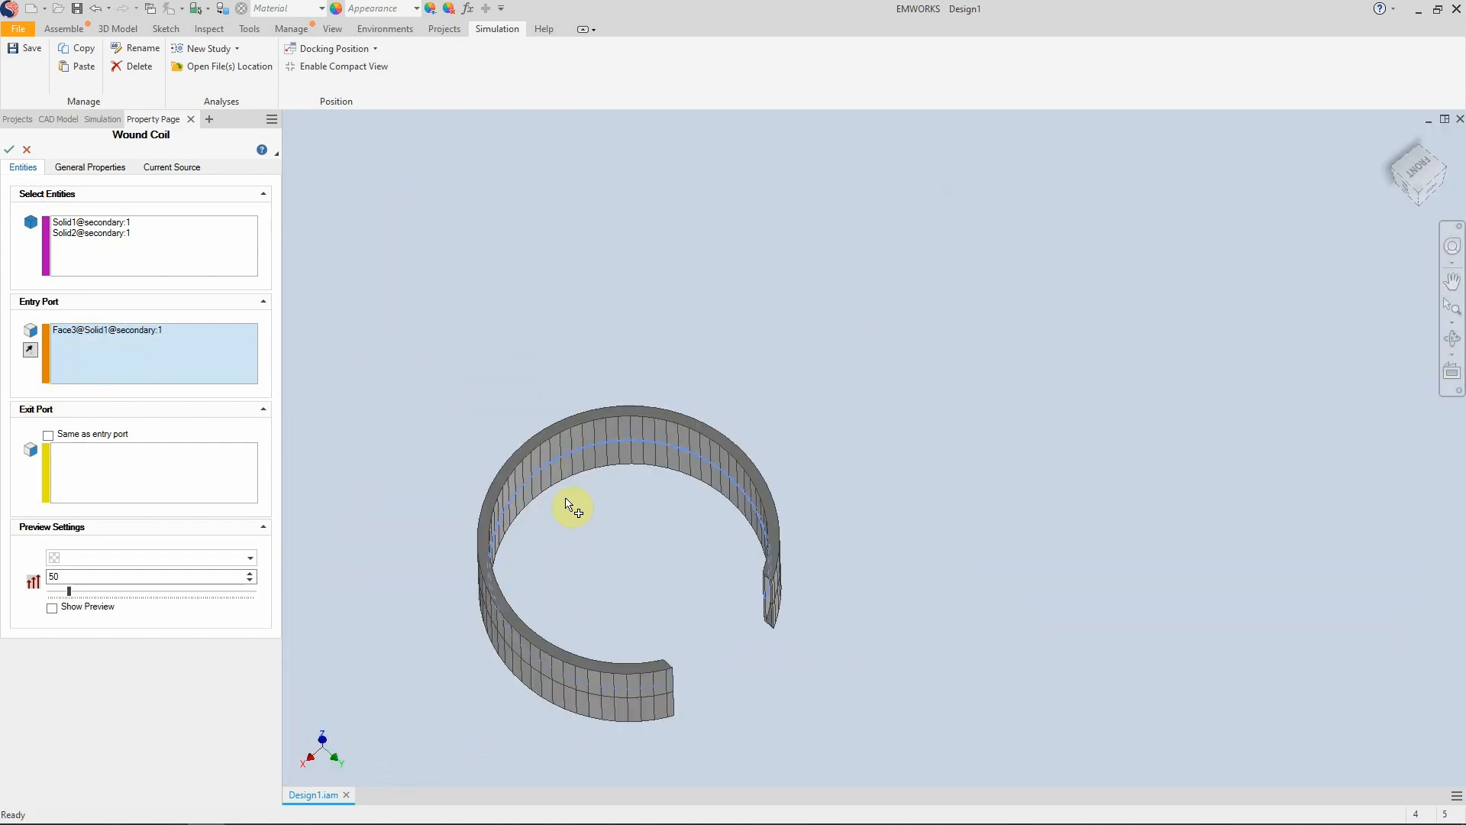
scroll(720, 571, "up", 3)
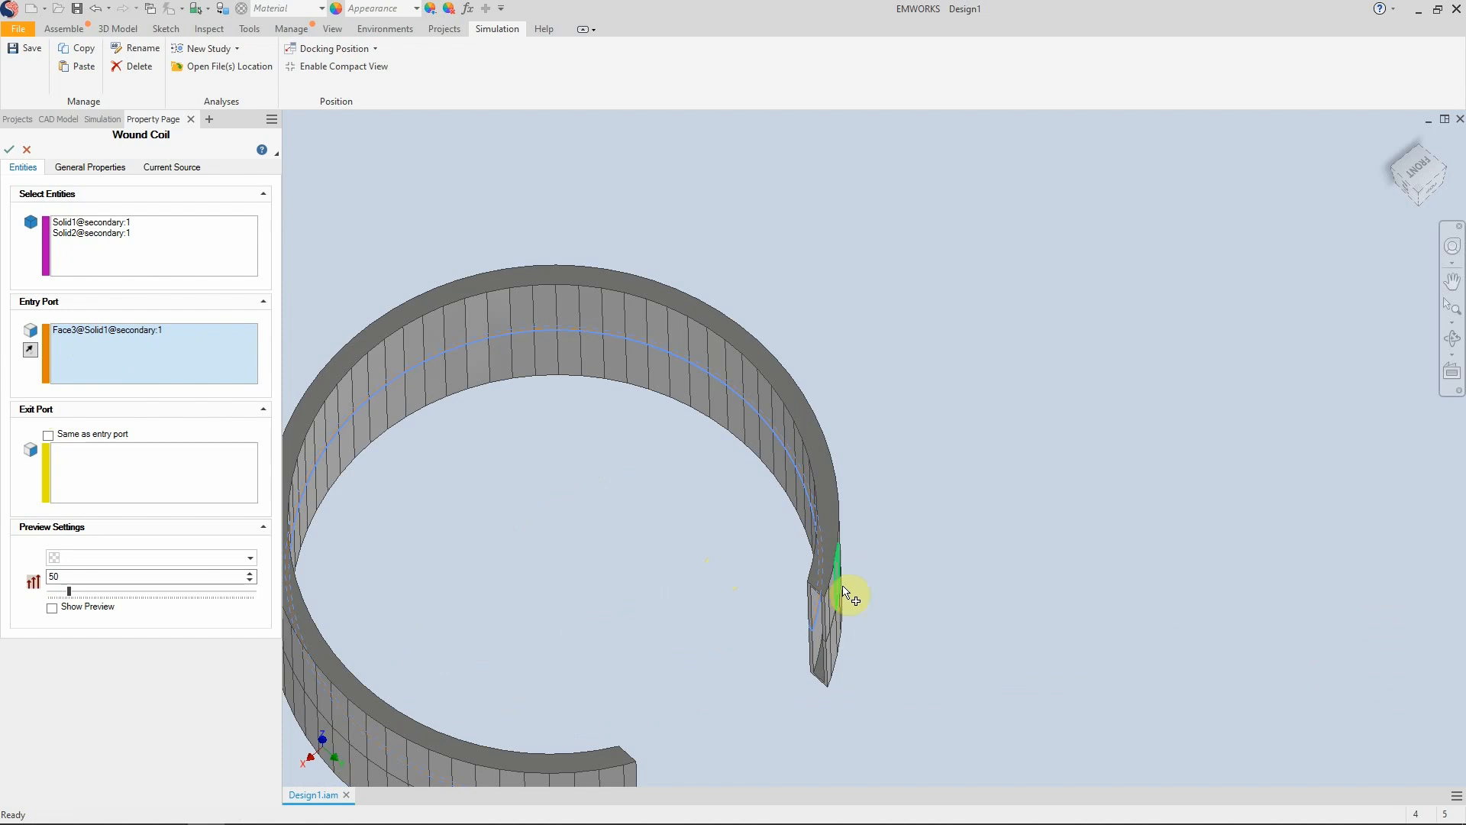
scroll(874, 632, "up", 3)
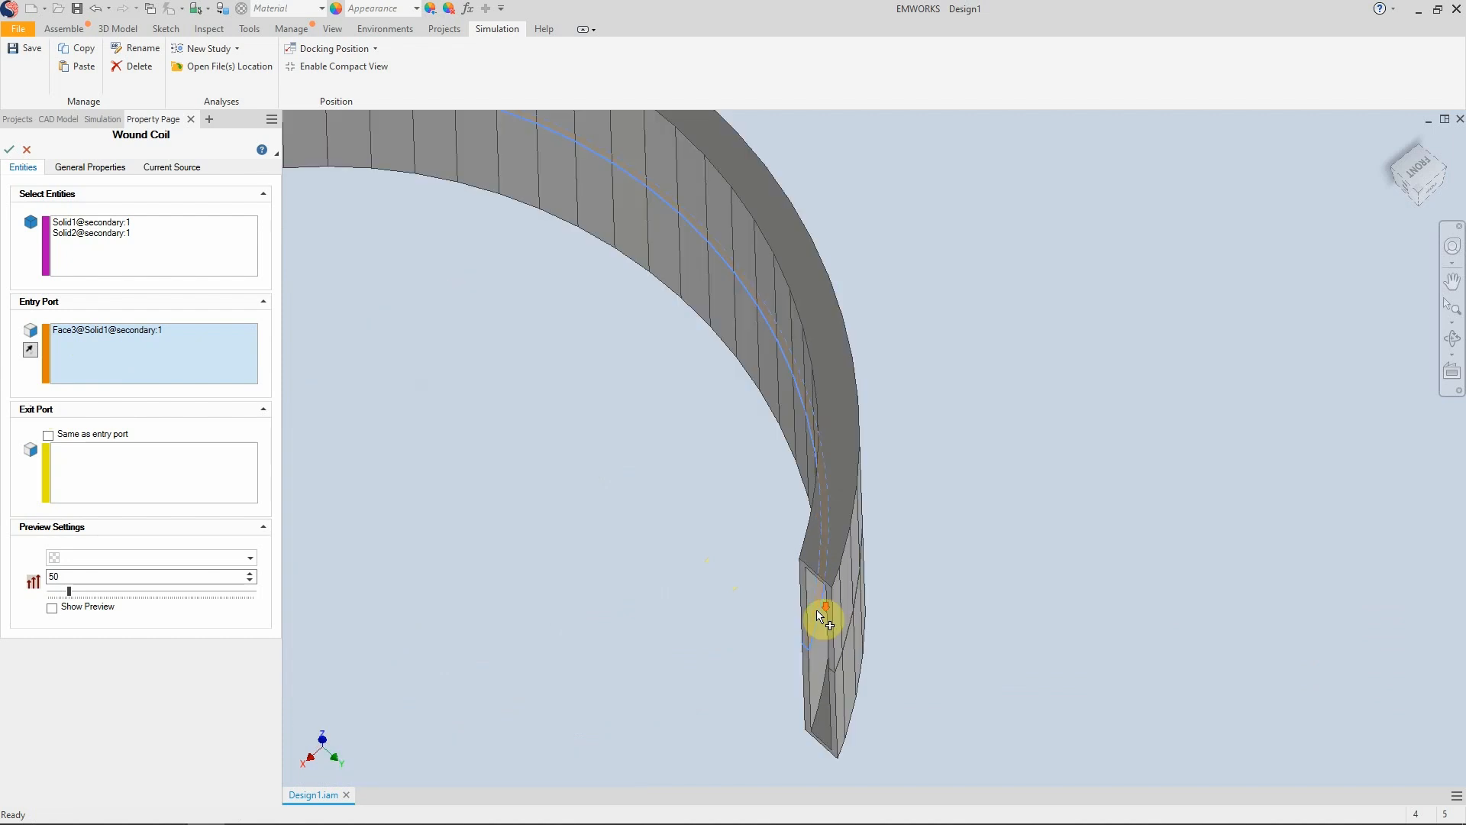
Step: Make the wound coil's exit port the same as its entry port, with 80 turns and a filling factor of 0.8
left_click(48, 436)
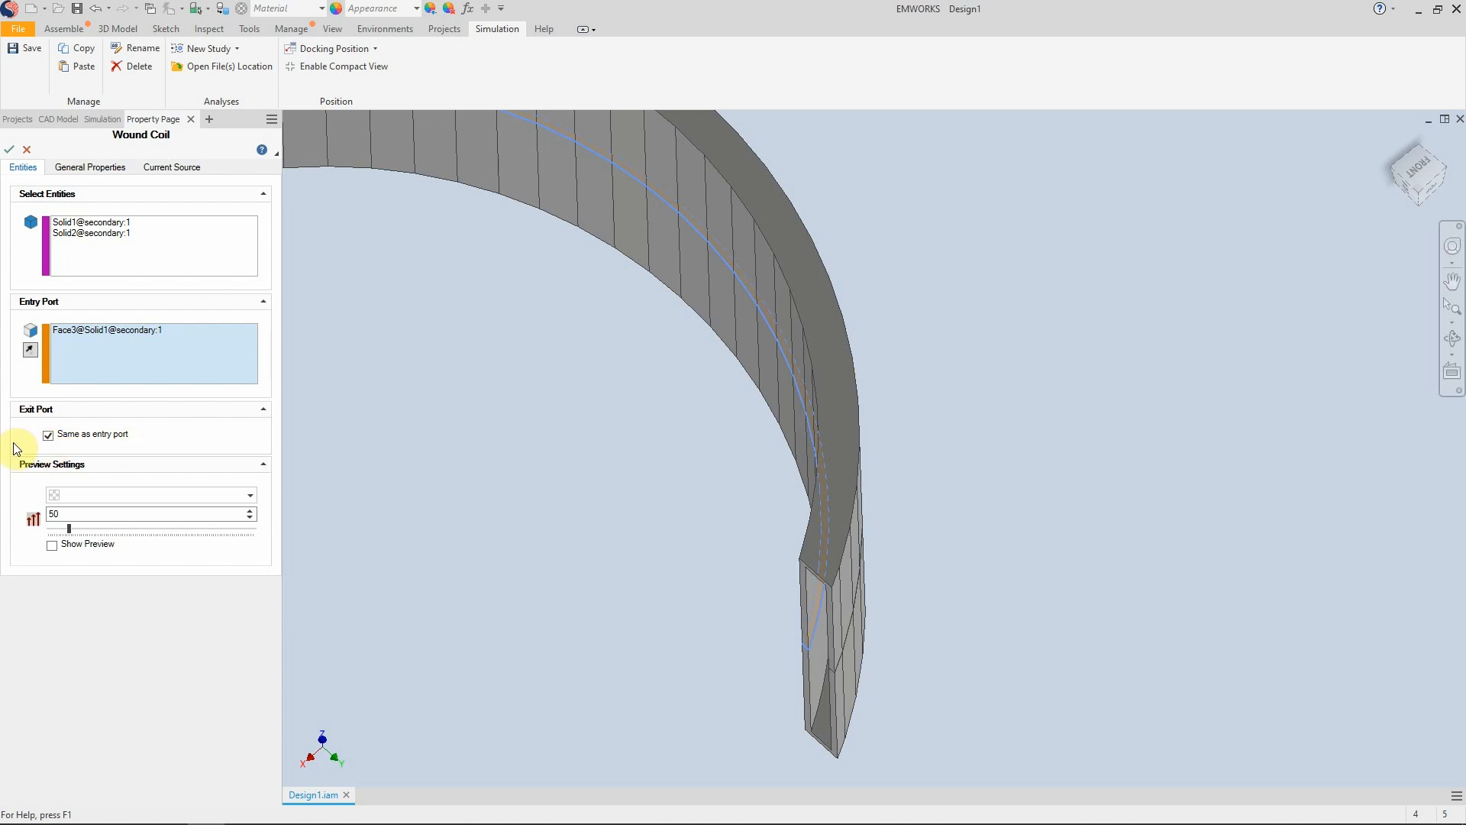
left_click(77, 166)
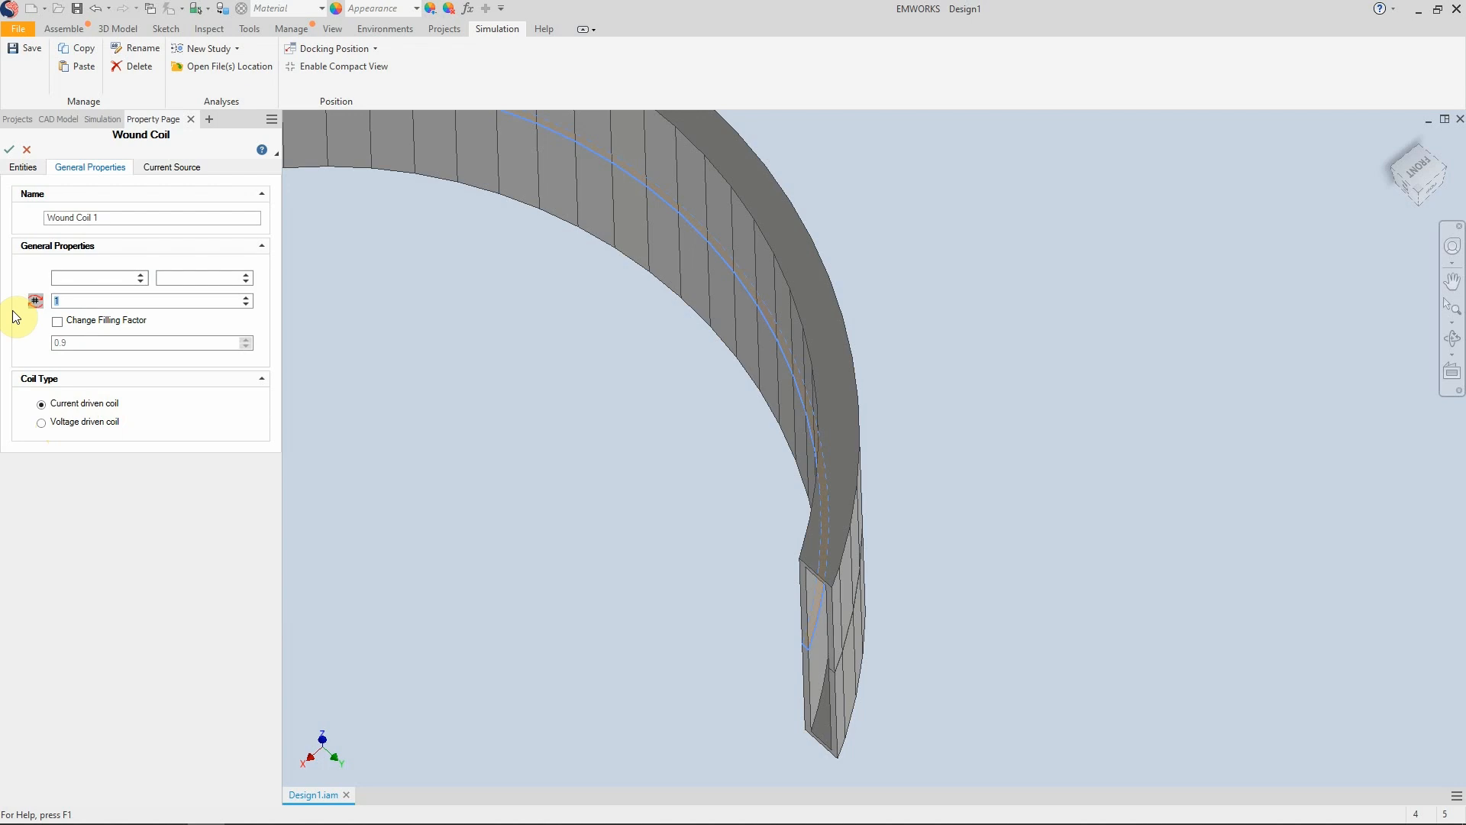
type("80")
left_click(58, 322)
double_click(120, 343)
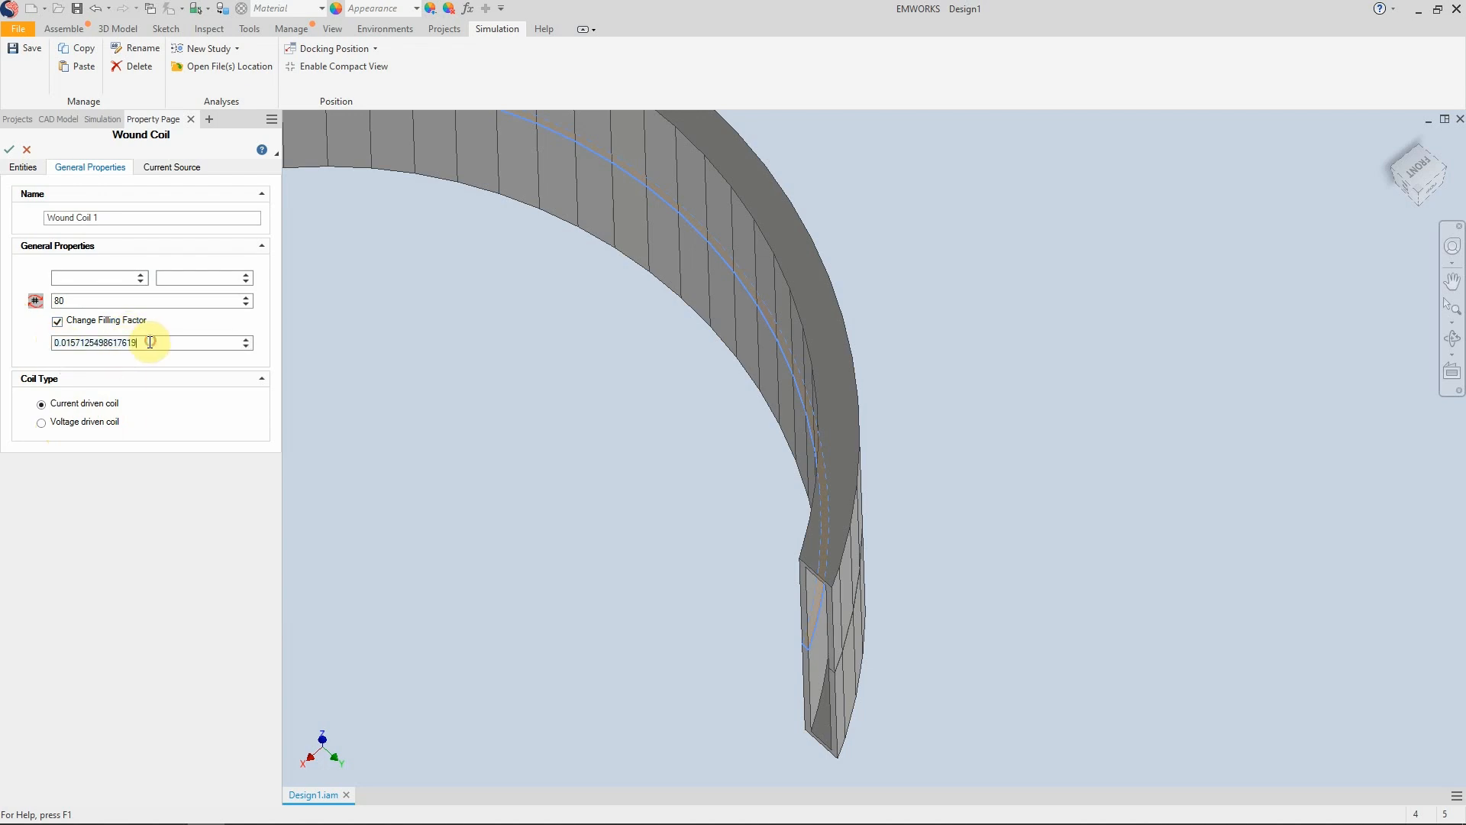
left_click_drag(65, 344, 145, 368)
type("8")
Step: Make the wound coil voltage driven with a series resistance of 0.6 Ohm
left_click(92, 424)
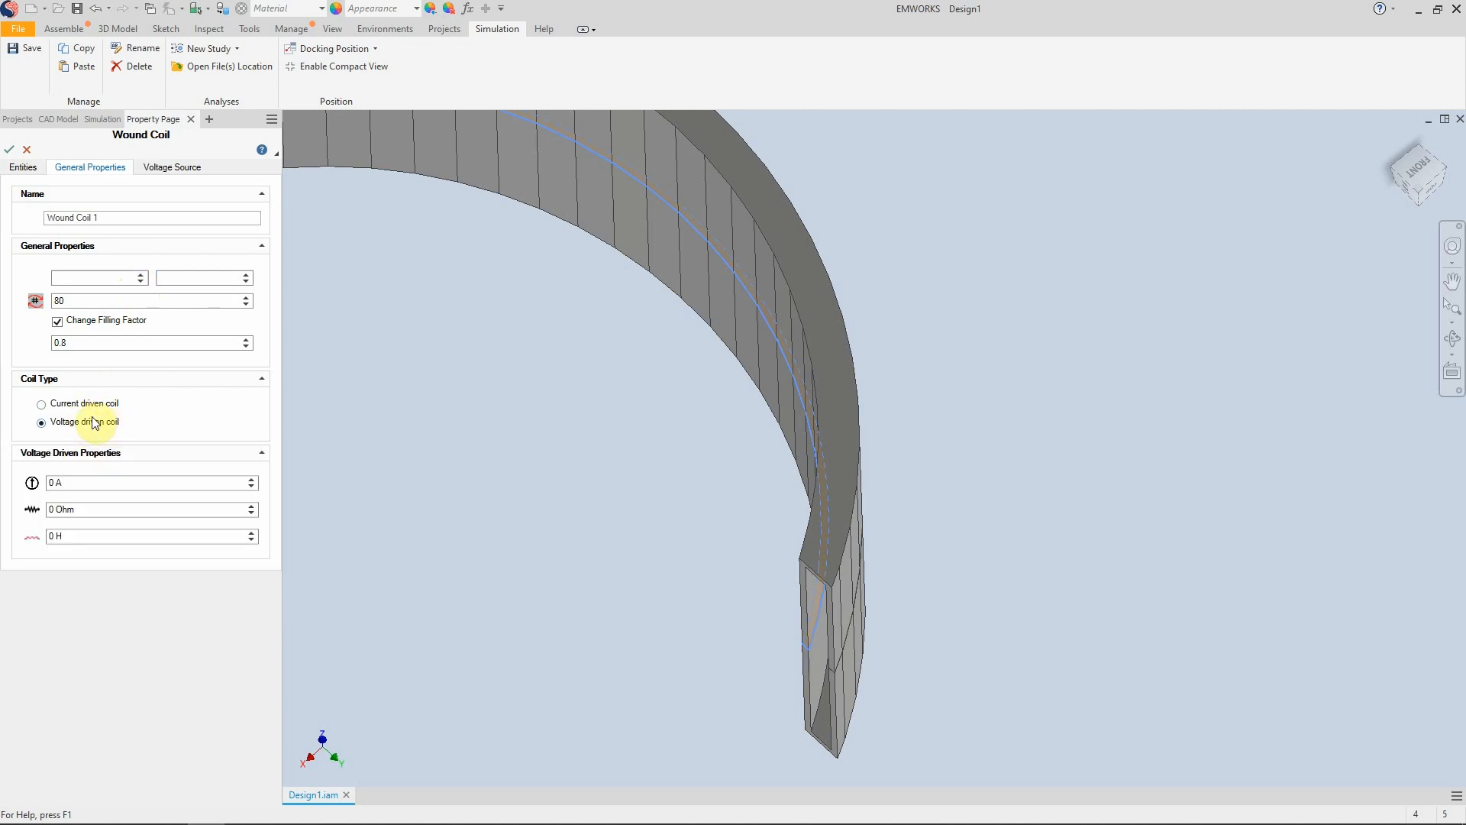
left_click(54, 512)
left_click(54, 510)
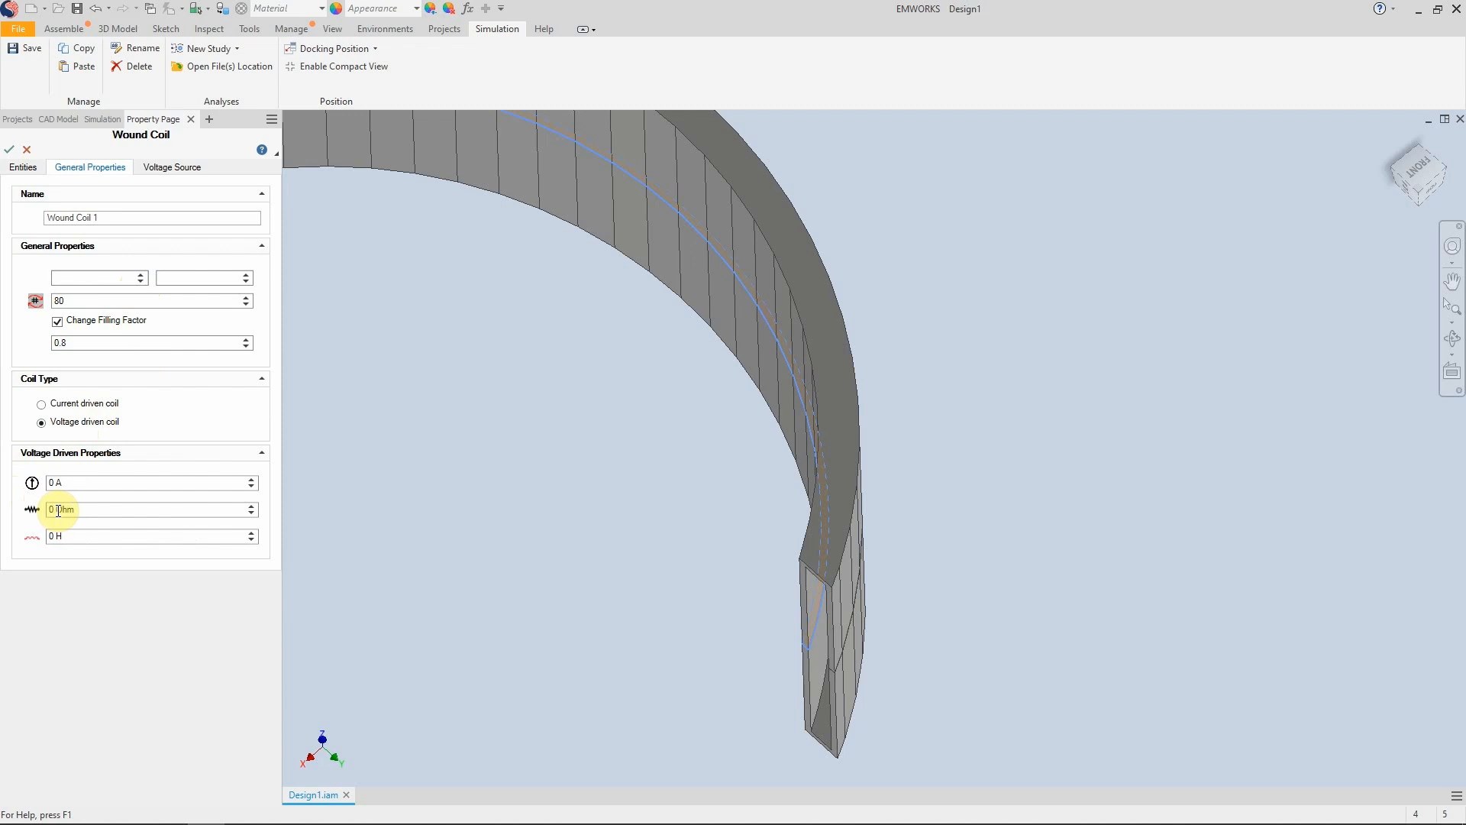
type(".5")
key("BackSpace")
type("6")
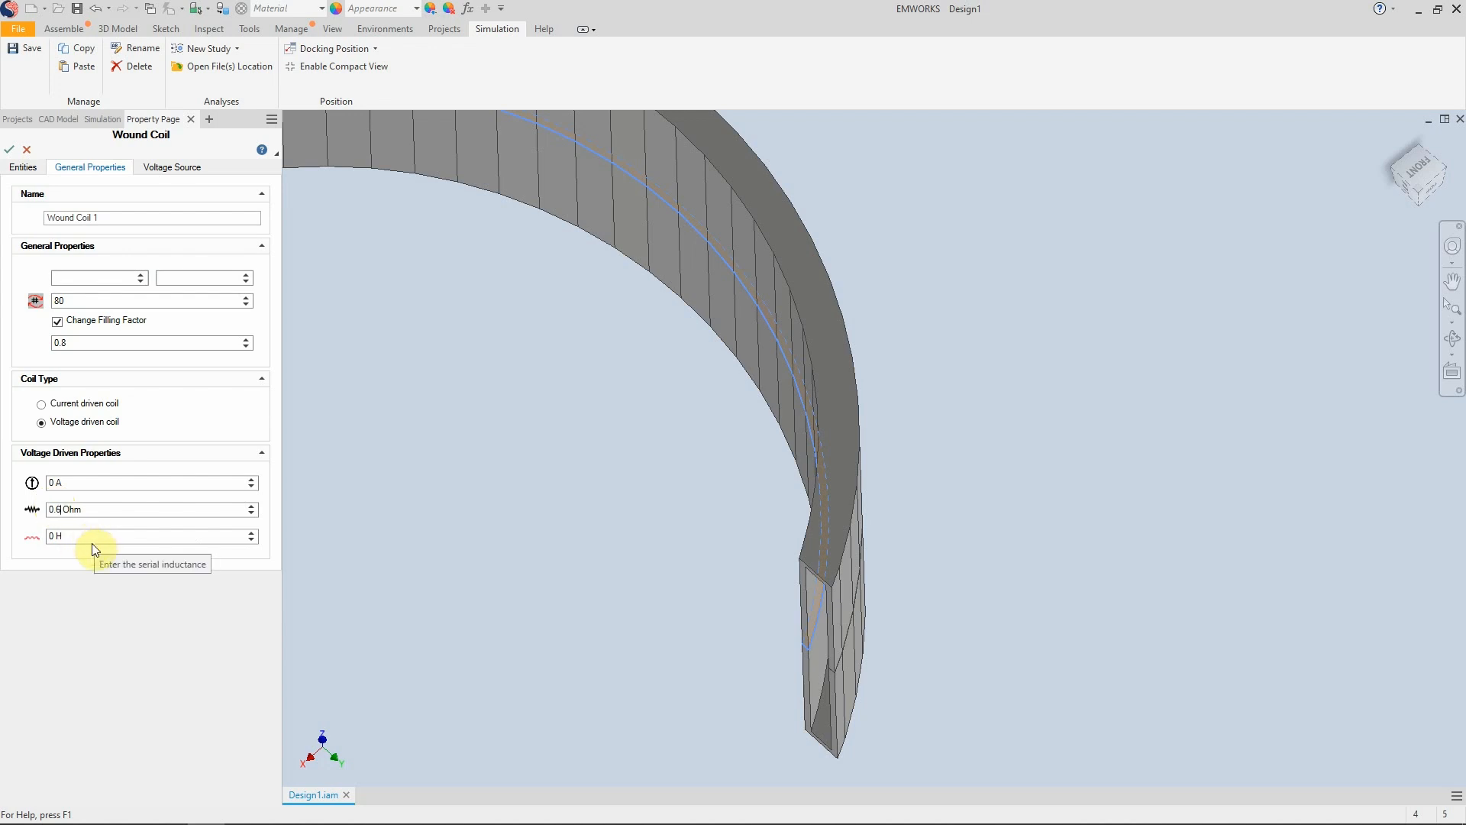
Step: Give the wound coil a DC Voltage Source with V0 of 0 V and create the excitation
left_click(197, 168)
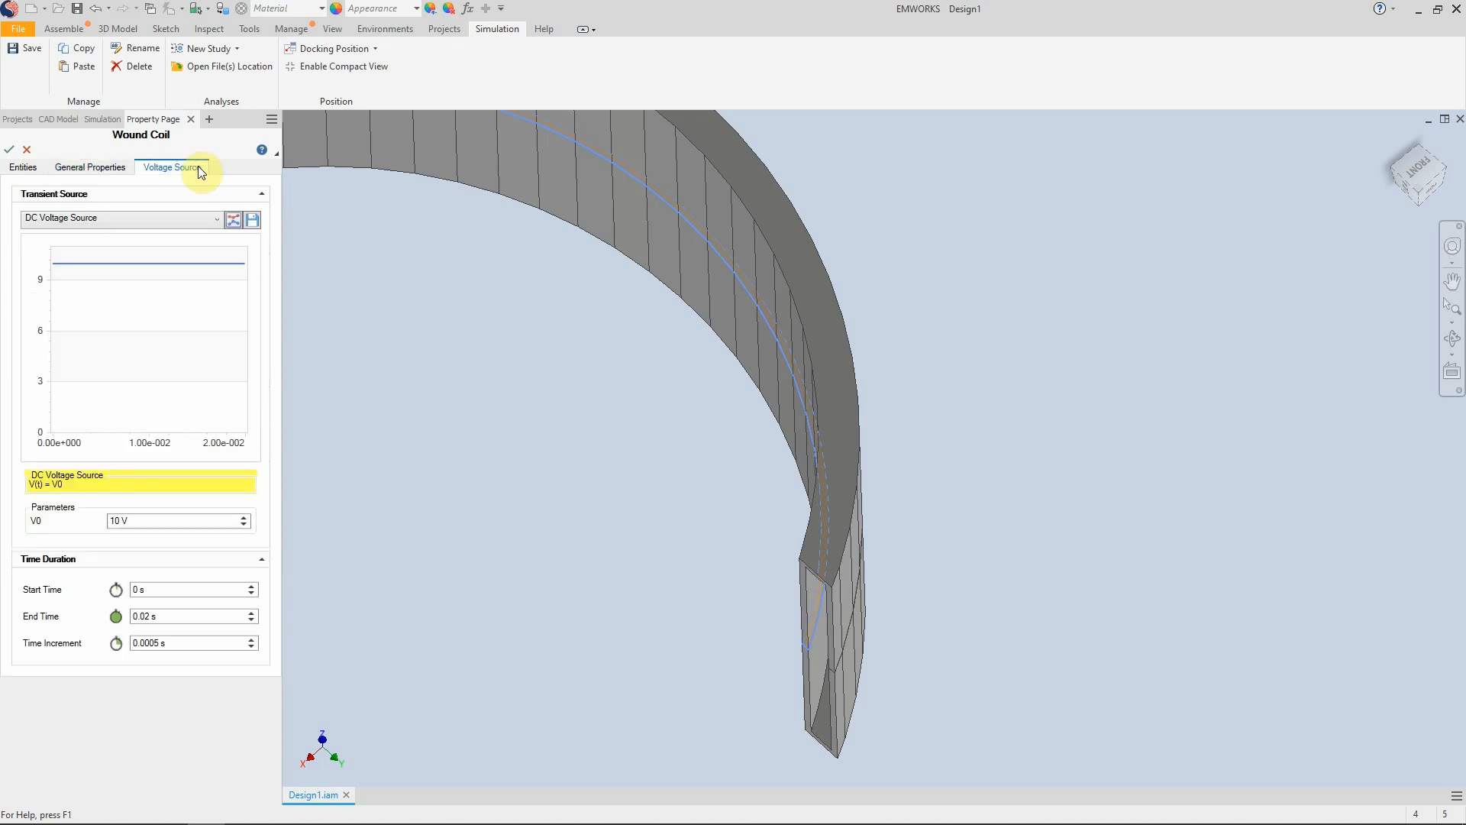
left_click(193, 222)
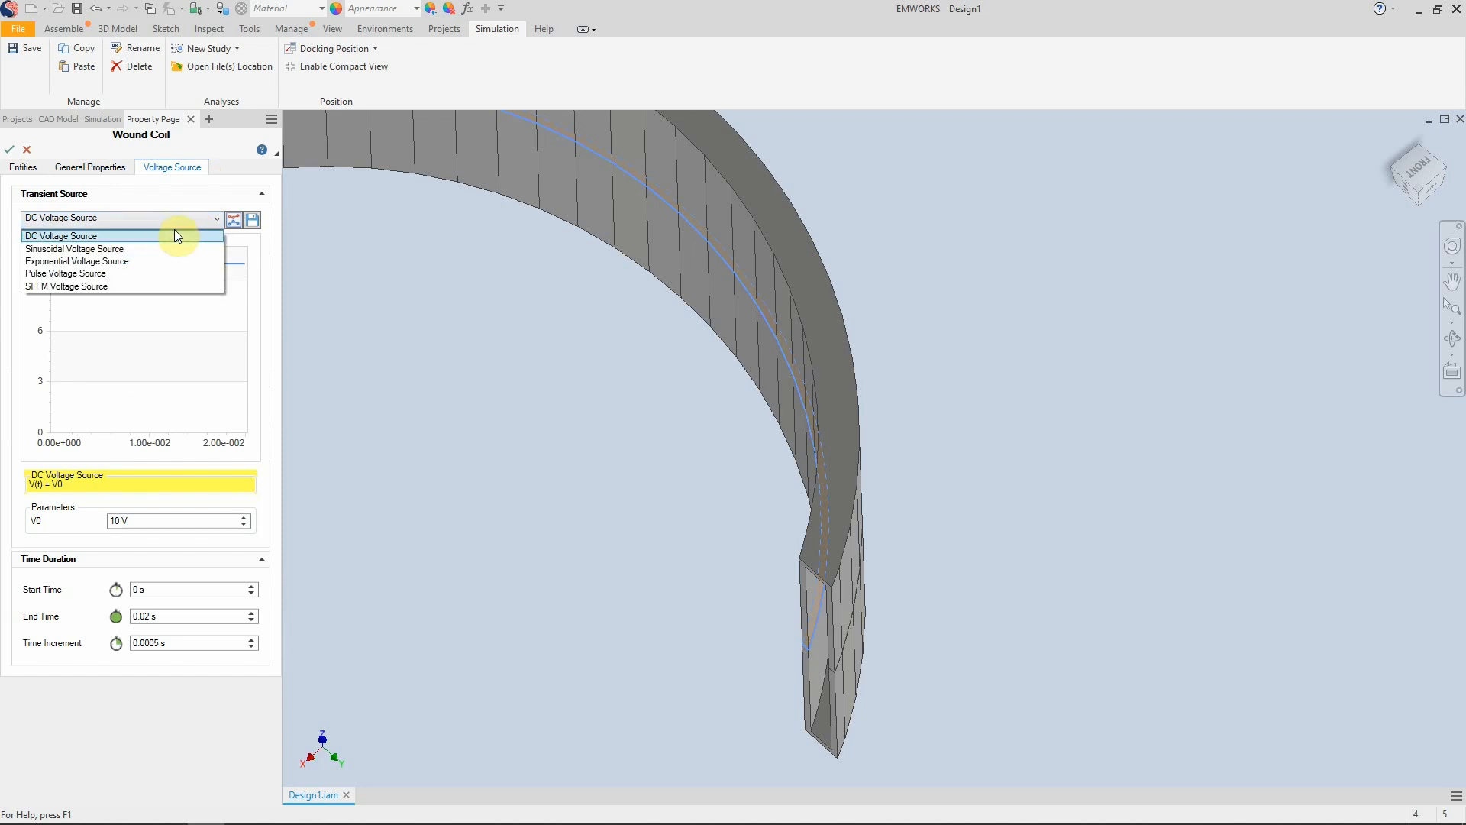
left_click(95, 237)
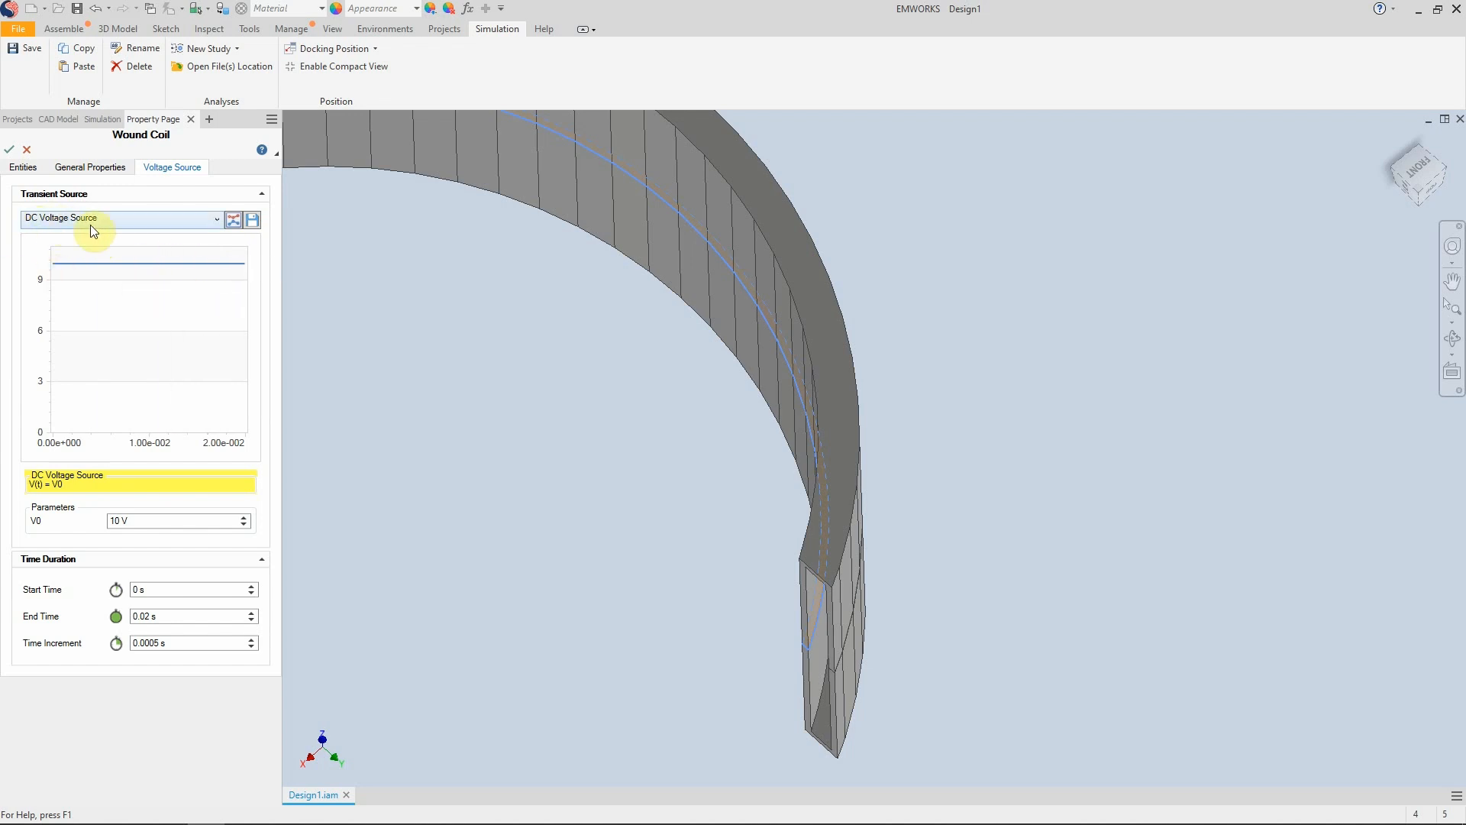
left_click(116, 522)
key("BackSpace")
left_click(100, 167)
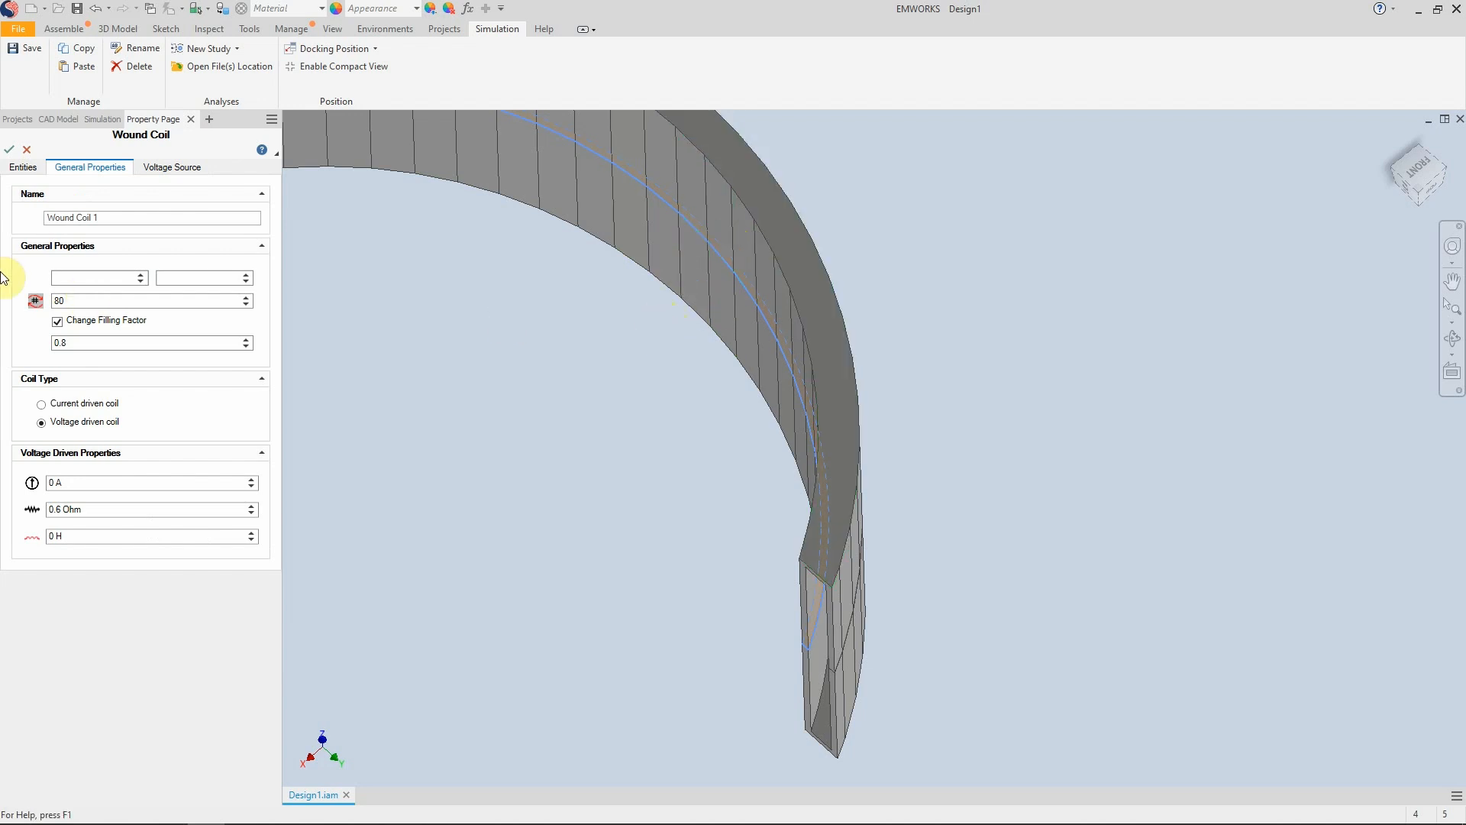
left_click(10, 150)
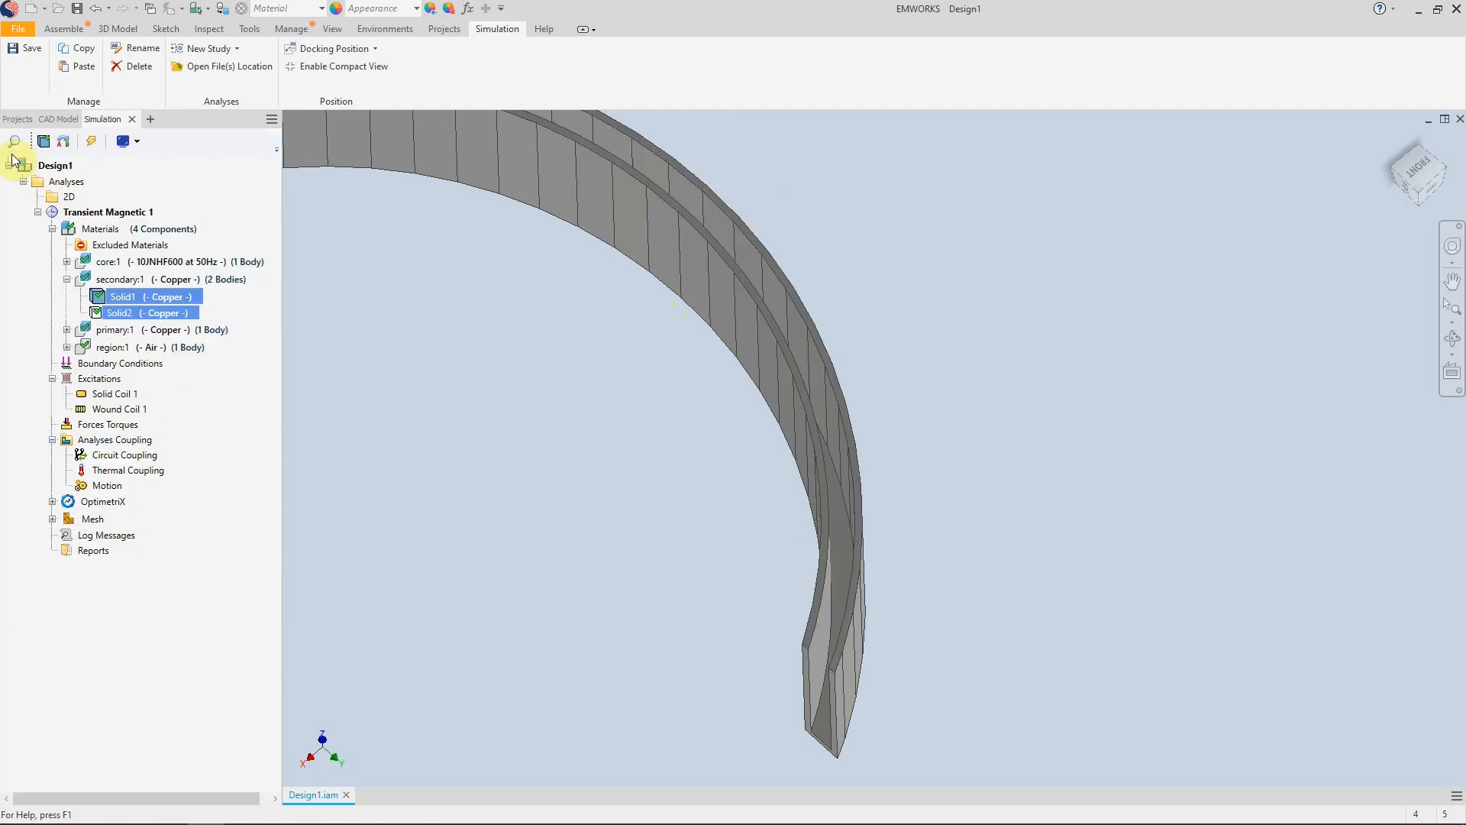
left_click(115, 394)
left_click(52, 378)
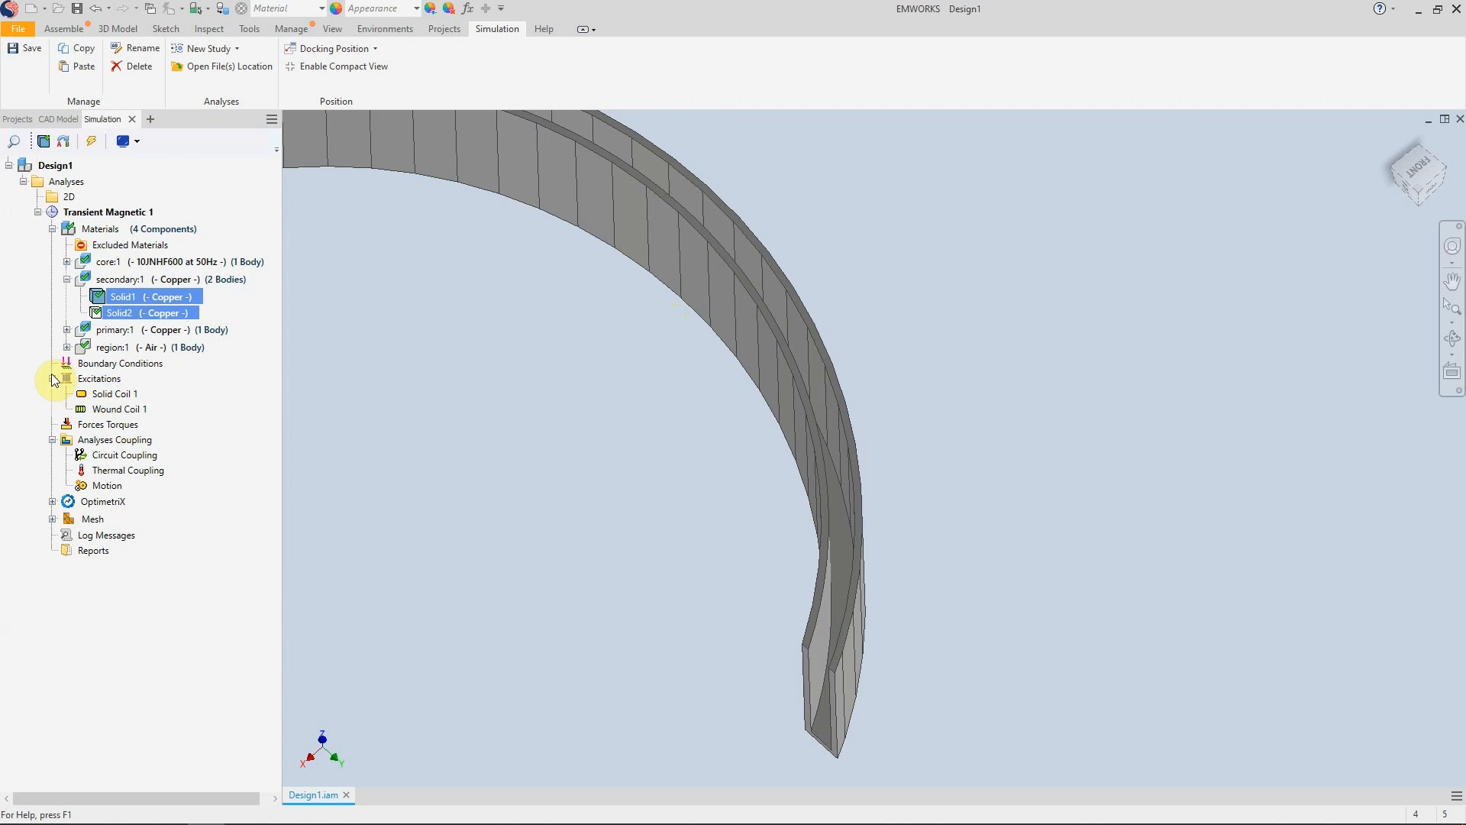
left_click(52, 378)
left_click(52, 439)
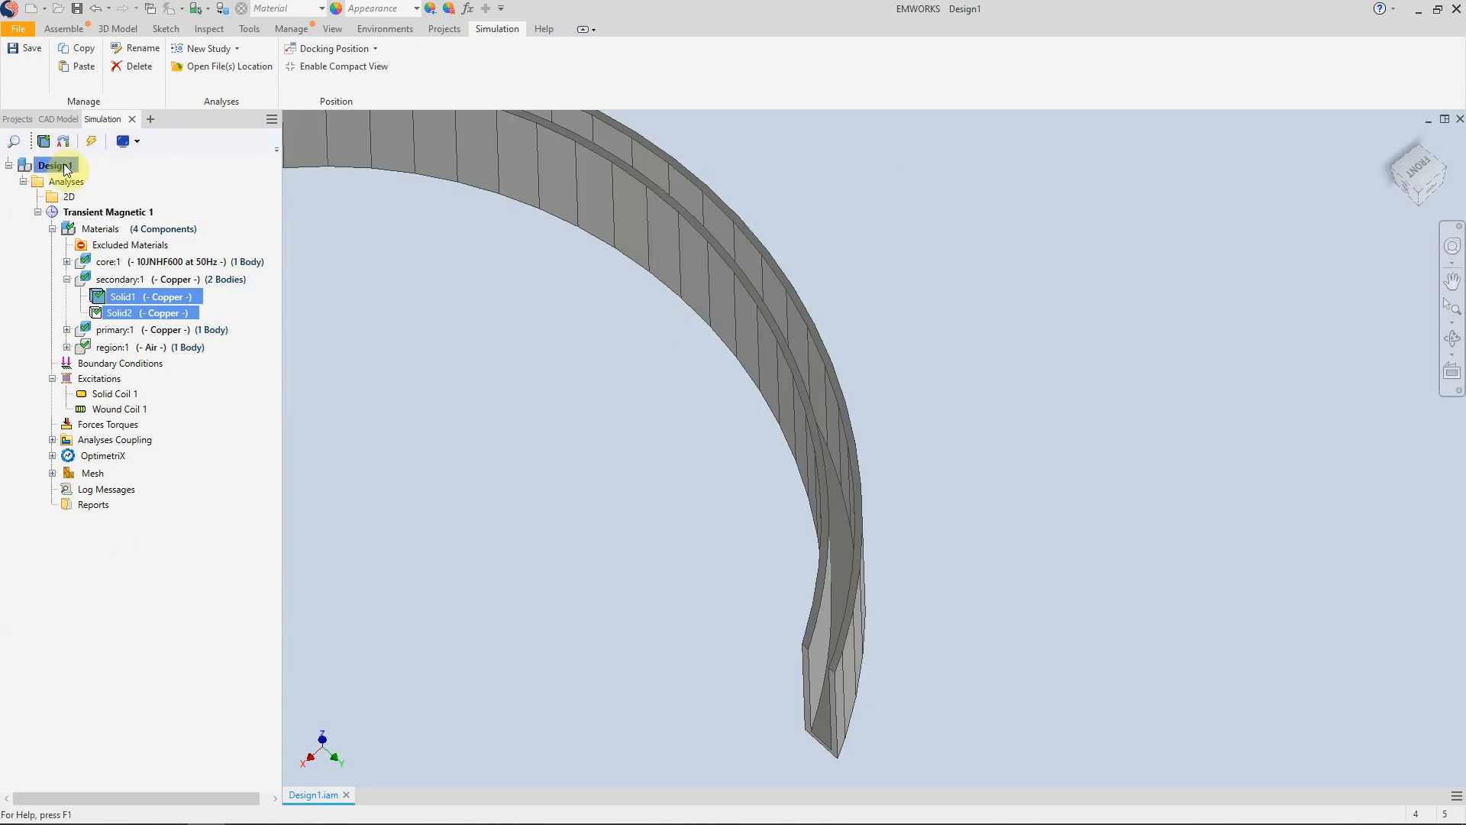
Step: Show all bodies of the core, secondary and primary components in the assembly
left_click(127, 264, "shift")
left_click(114, 345)
left_click(122, 266, "ctrl")
left_click(122, 264, "shift")
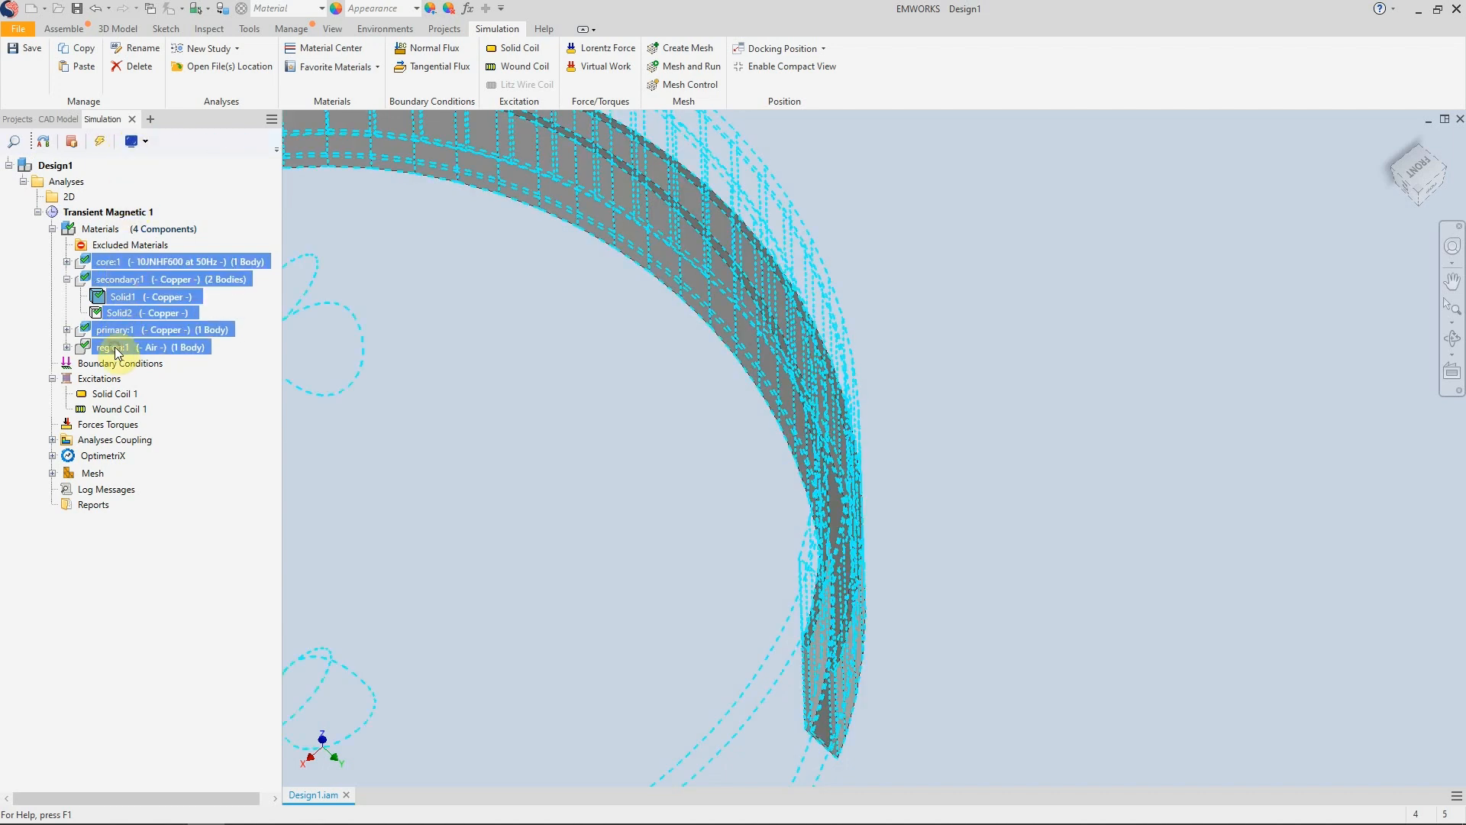
right_click(126, 300)
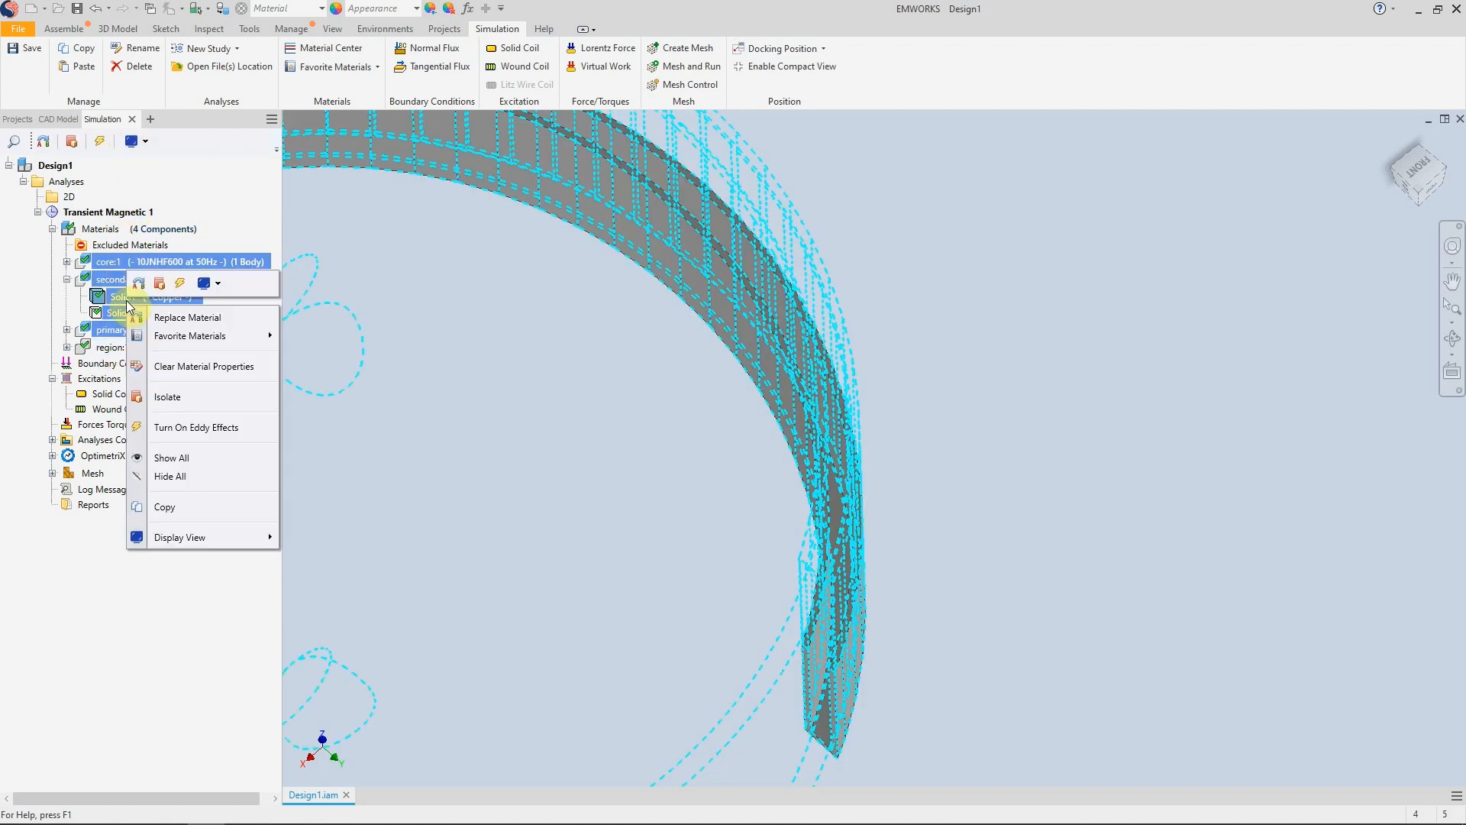
left_click(180, 458)
scroll(914, 384, "up", 5)
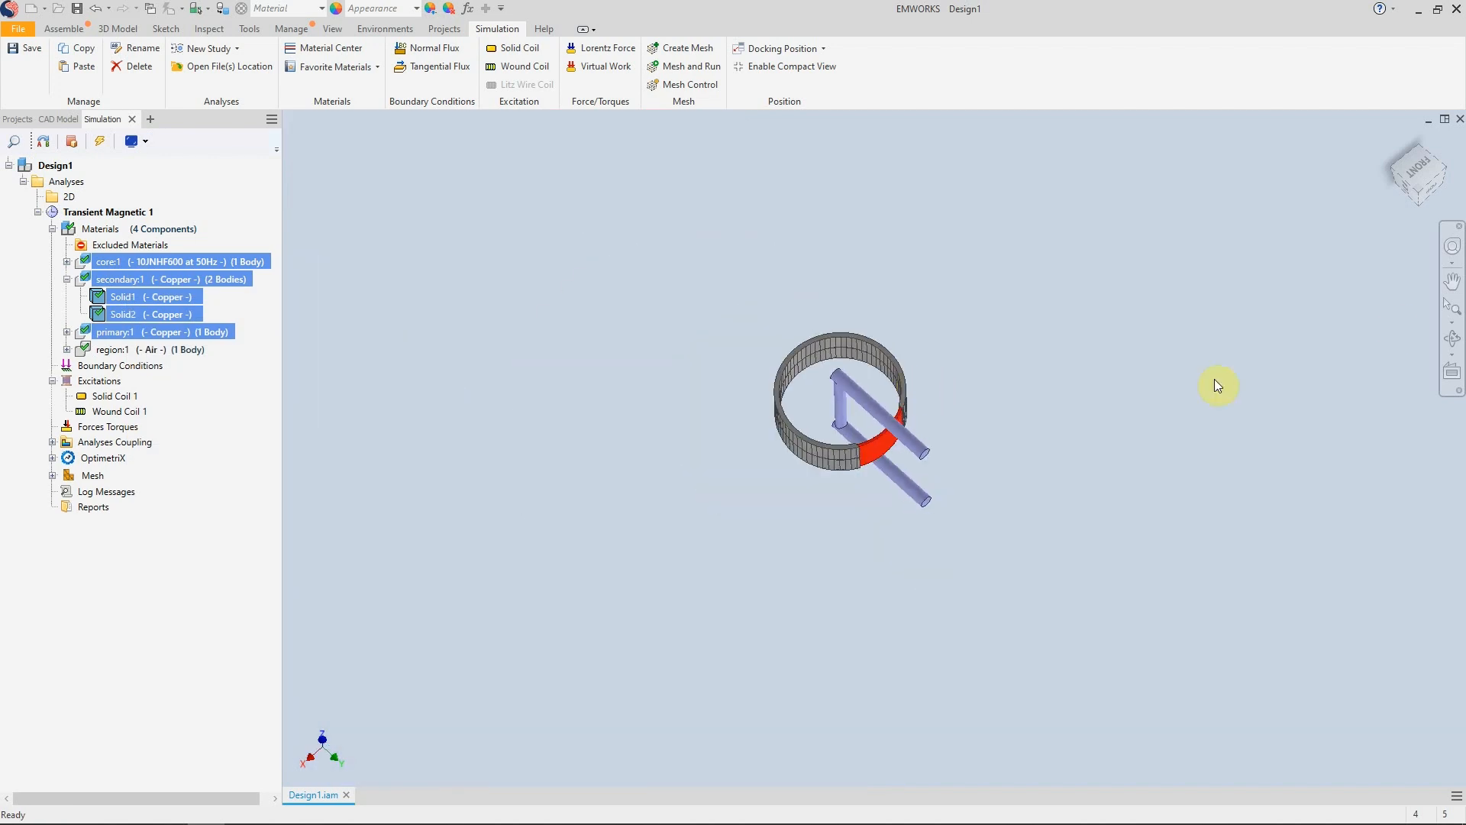
left_click_drag(1420, 192, 1021, 354)
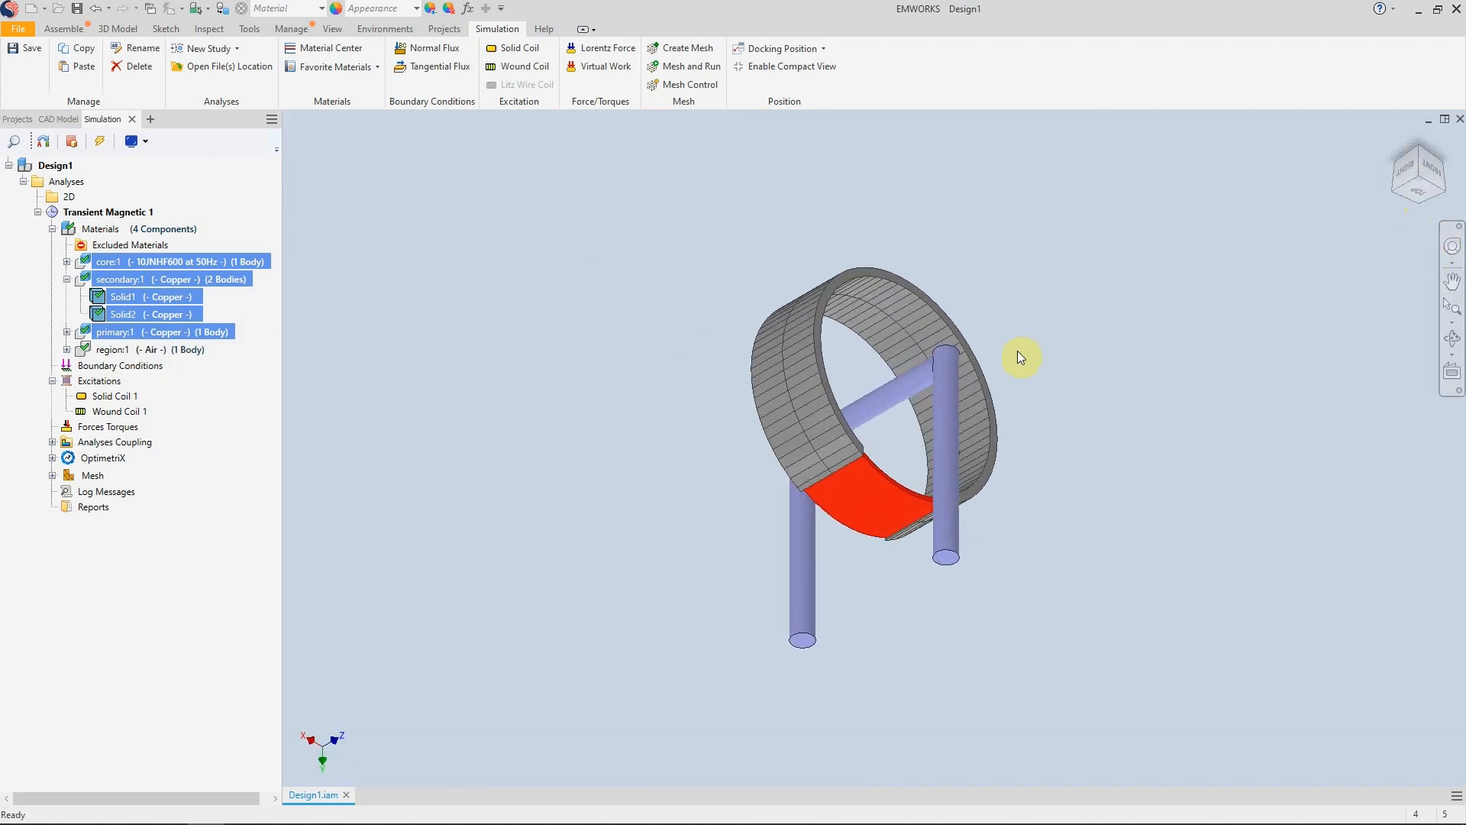
Step: Start a mesh control and add the core's Solid1 body as its entity
left_click(51, 475)
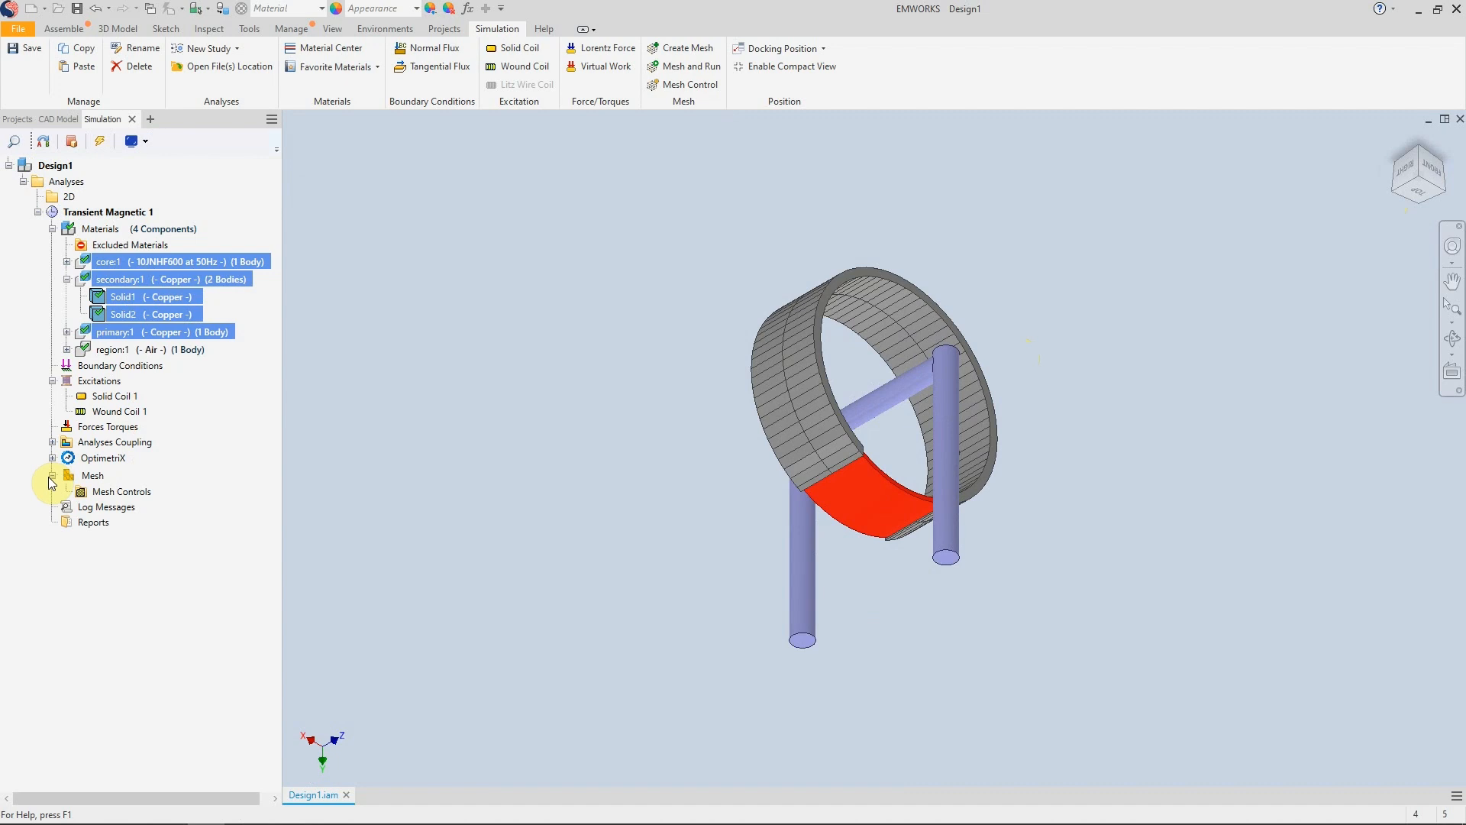
left_click(84, 477)
right_click(82, 480)
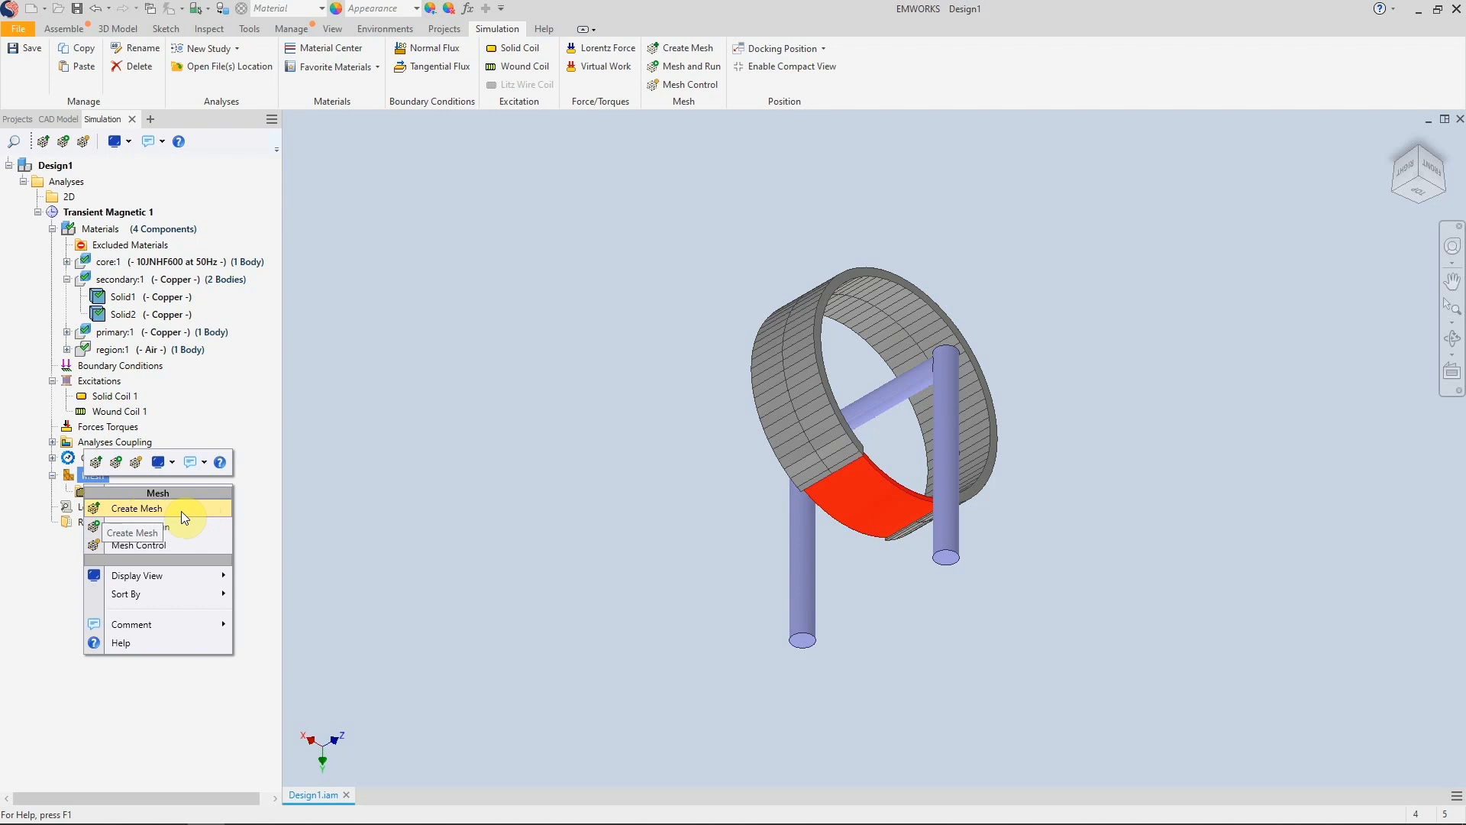
left_click(143, 545)
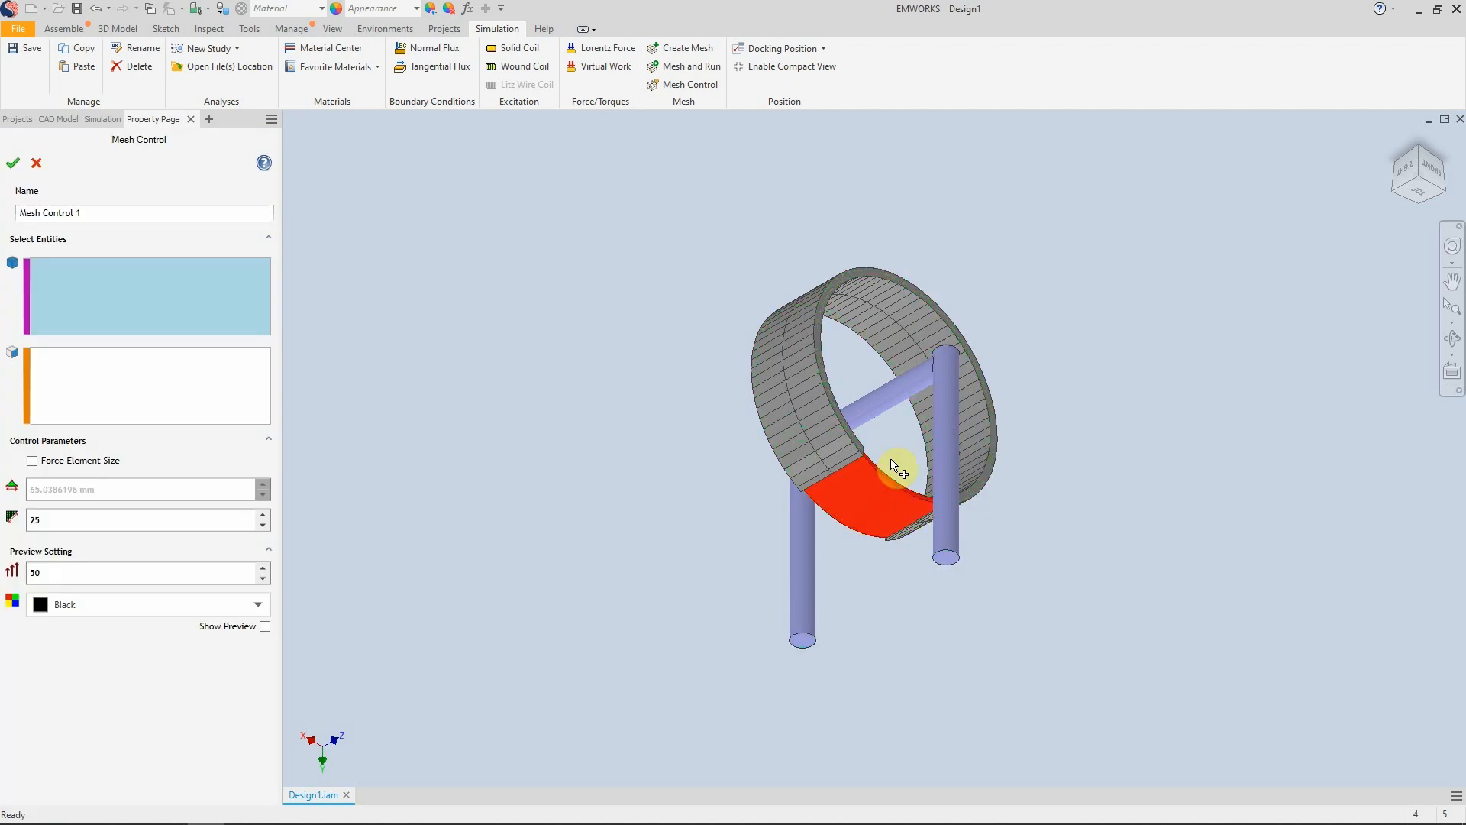
scroll(891, 474, "down", 3)
scroll(855, 500, "down", 3)
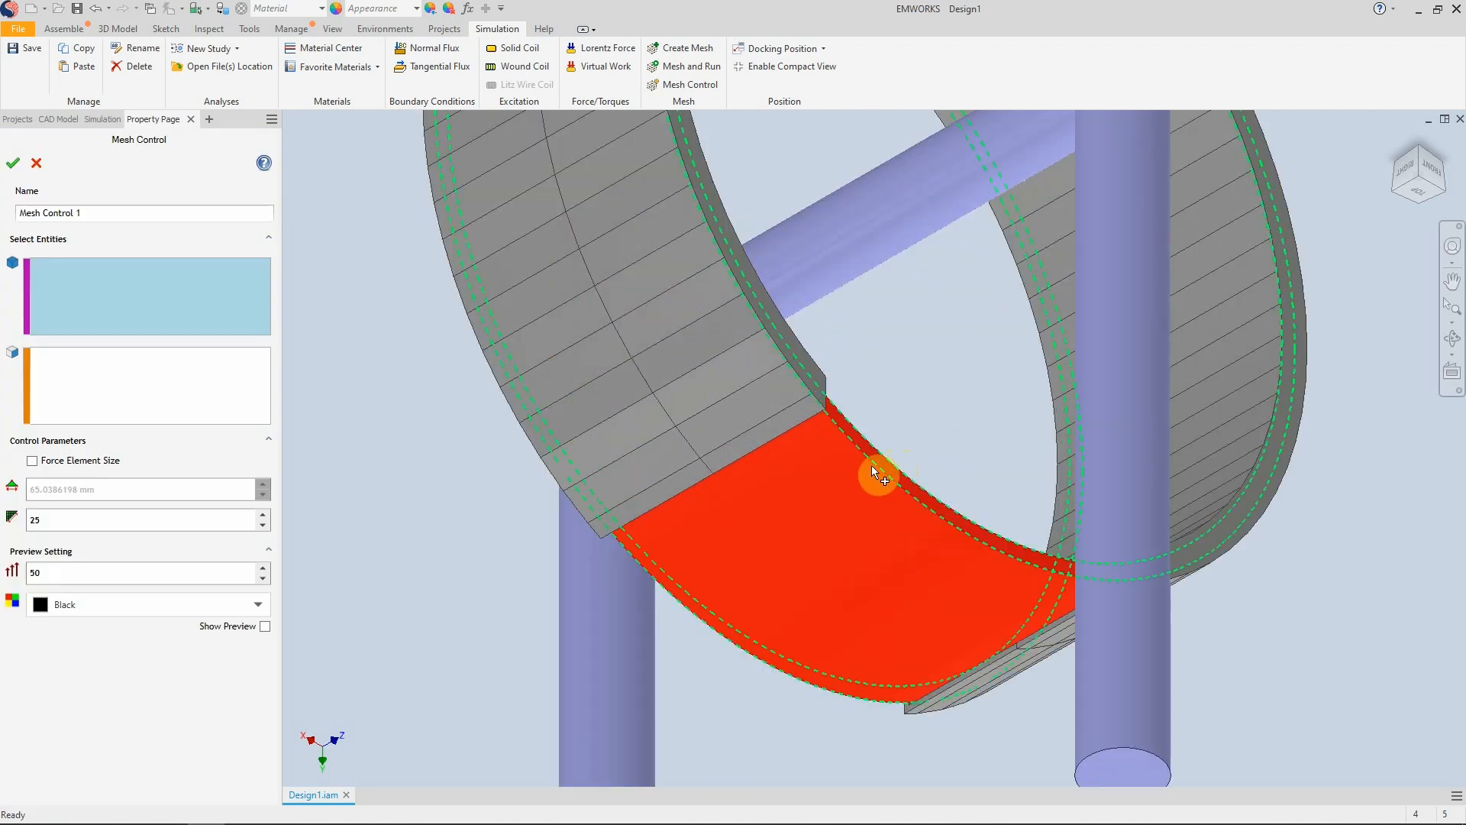
left_click(89, 271)
left_click(840, 439)
Step: Force the core's mesh element size to 1 mm and create the mesh control
left_click(48, 462)
double_click(75, 490)
type("1")
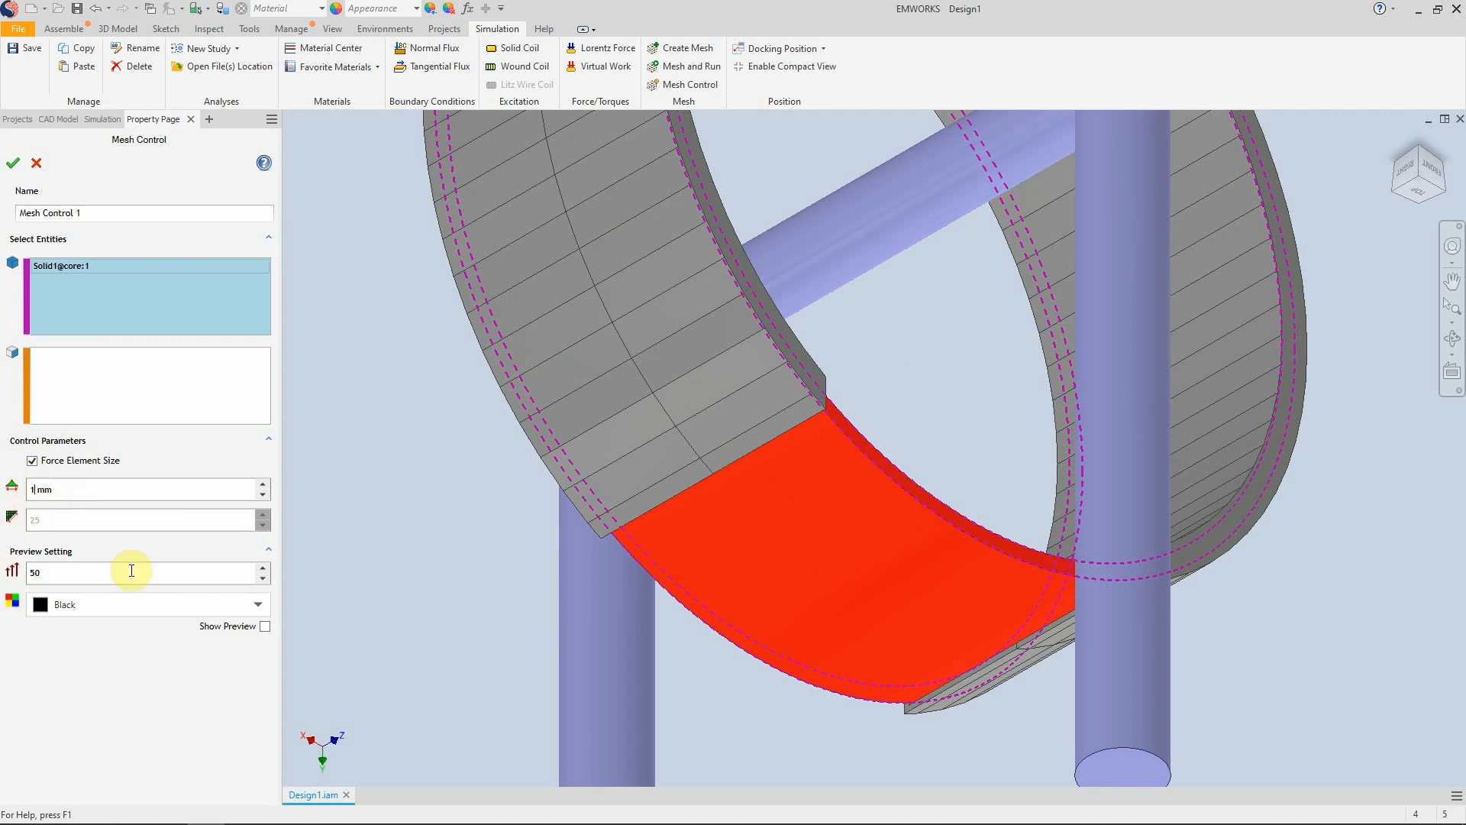
left_click(13, 165)
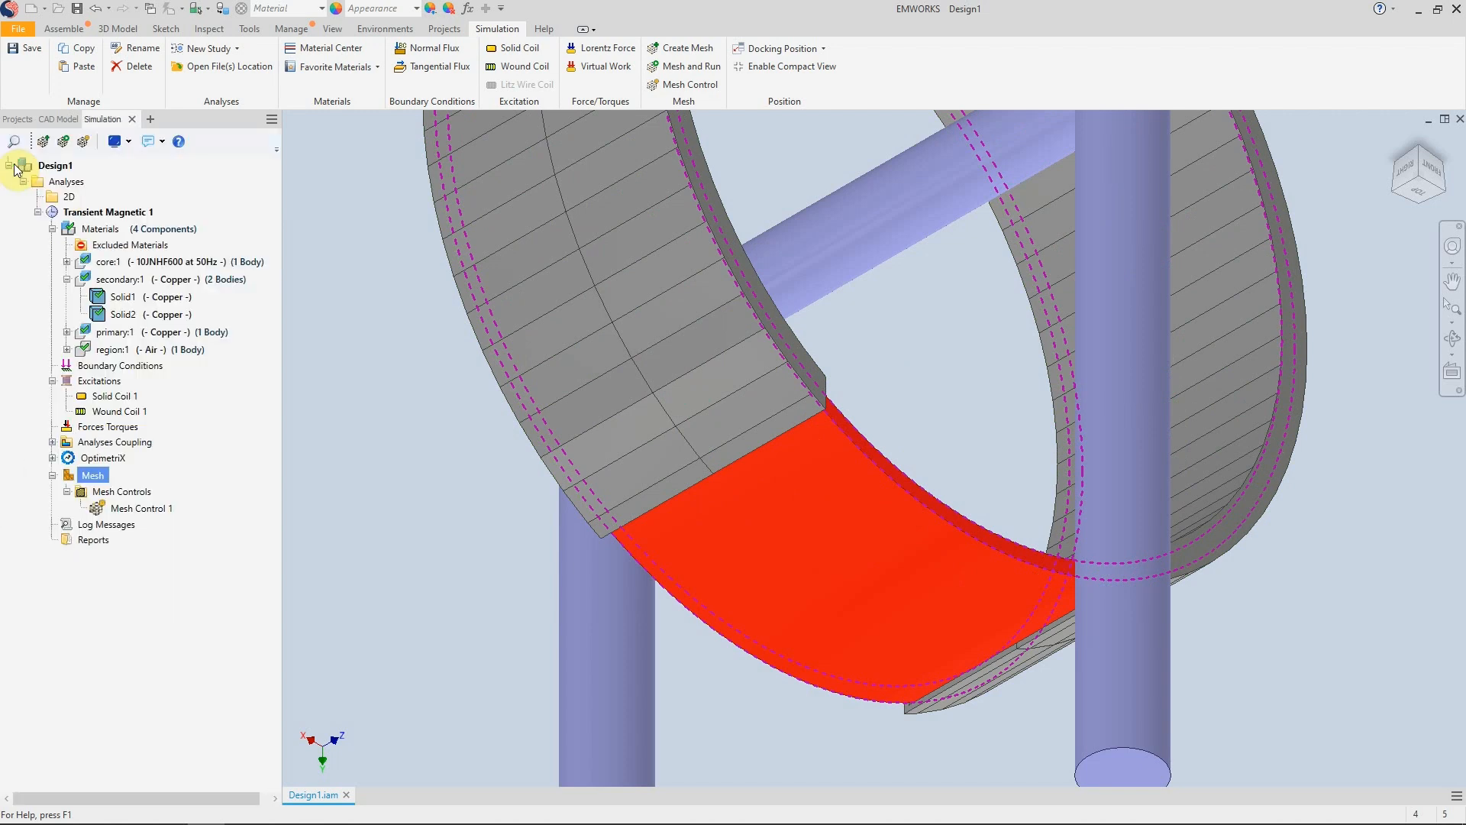
Step: Start creating the study mesh and make it follow curvature with an angle of 15 deg
right_click(91, 477)
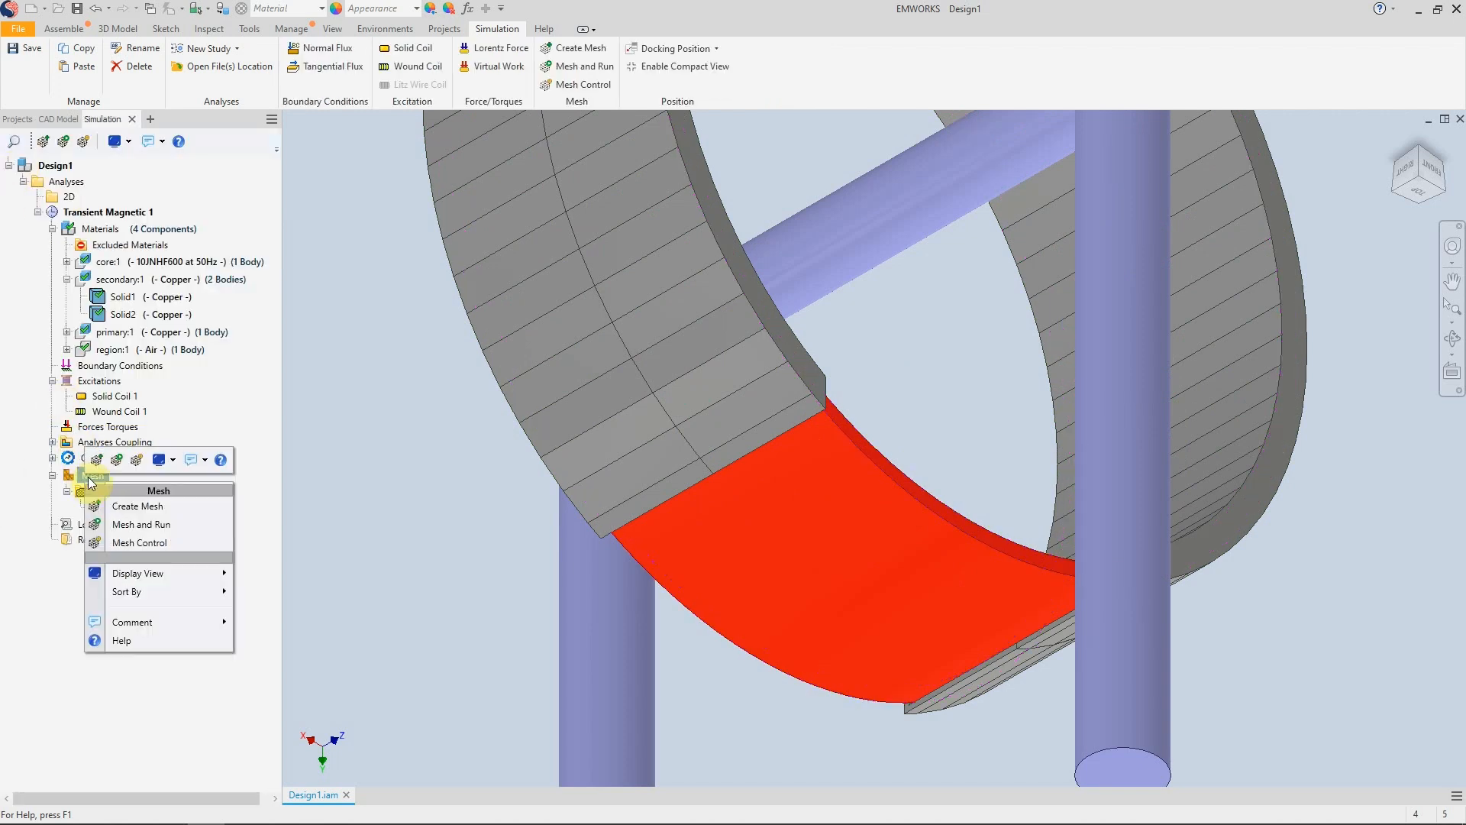
left_click(149, 507)
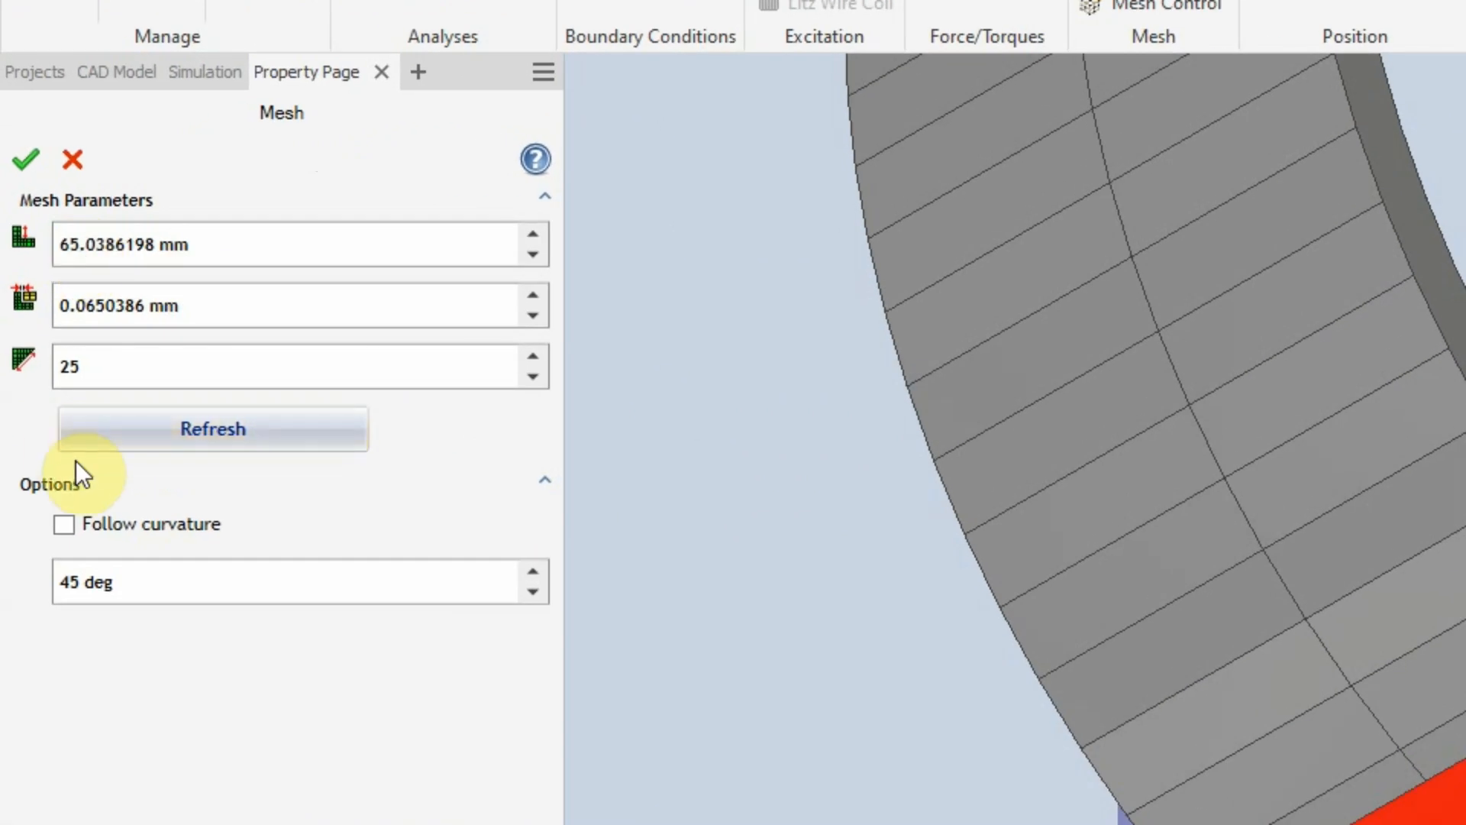
left_click(95, 524)
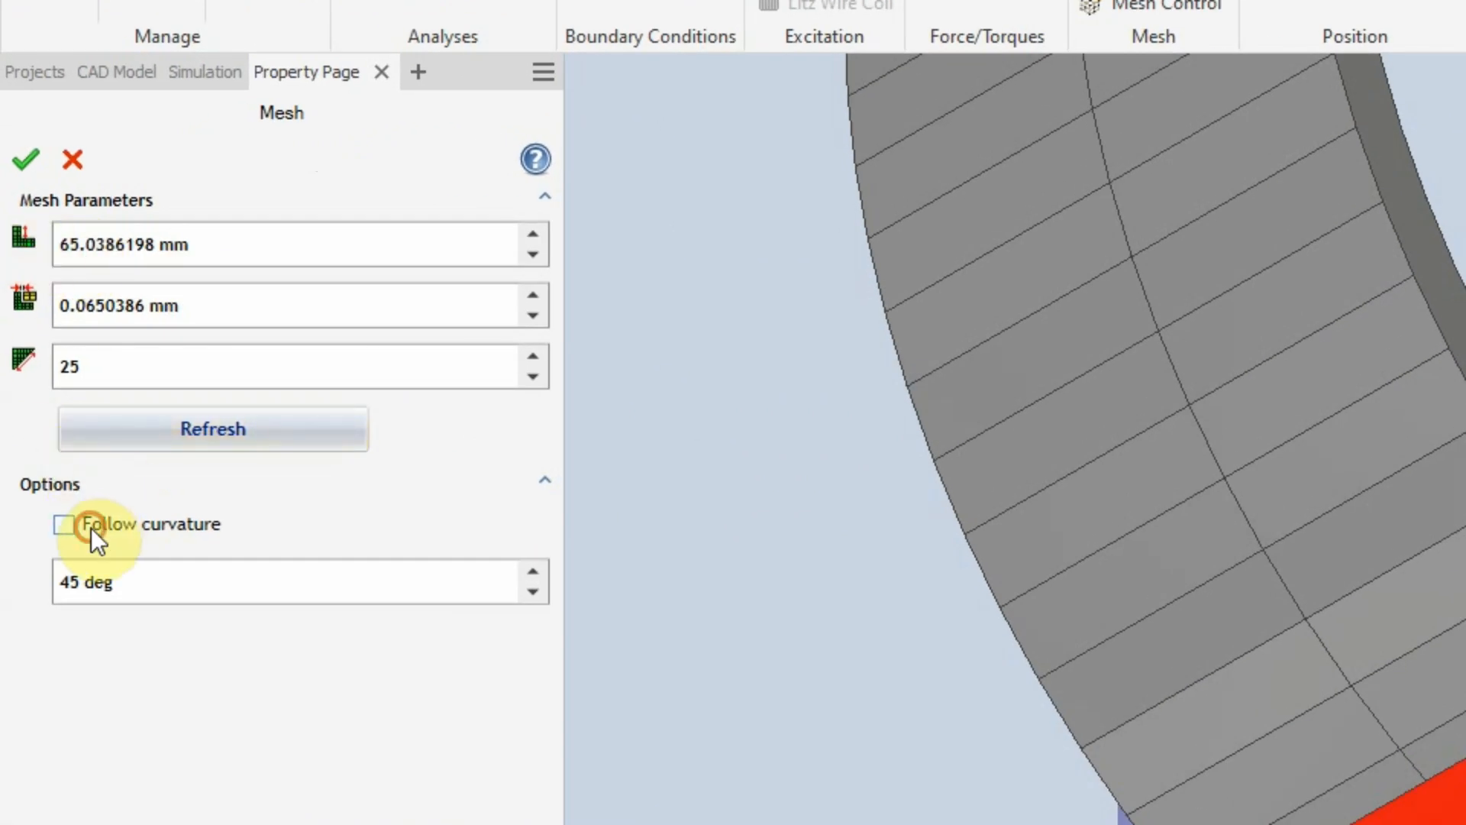
double_click(70, 582)
type("15")
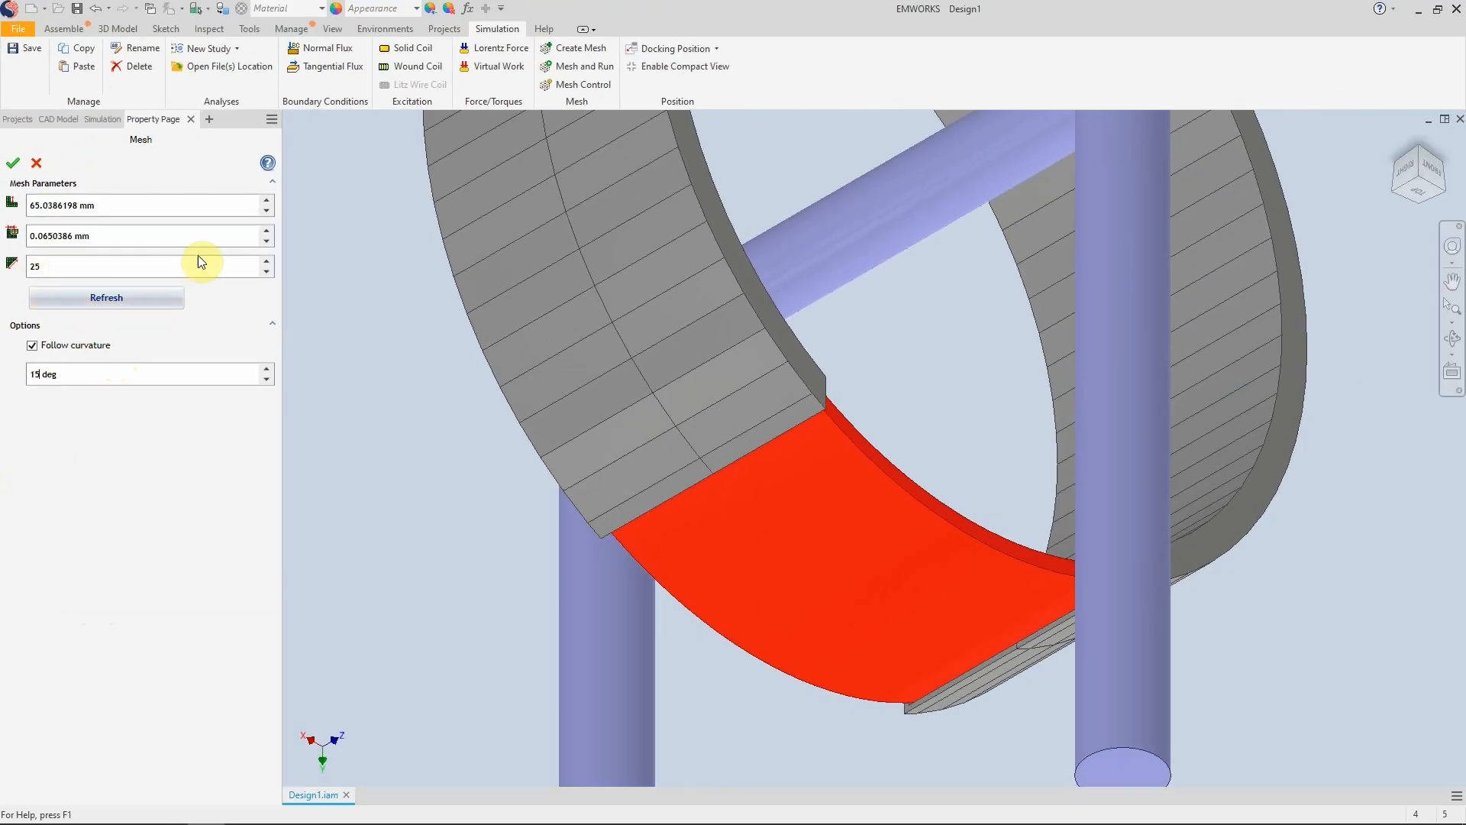
Step: Raise the global mesh refinement value to 27 and generate the mesh
left_click(266, 261)
left_click(267, 261)
left_click(263, 262)
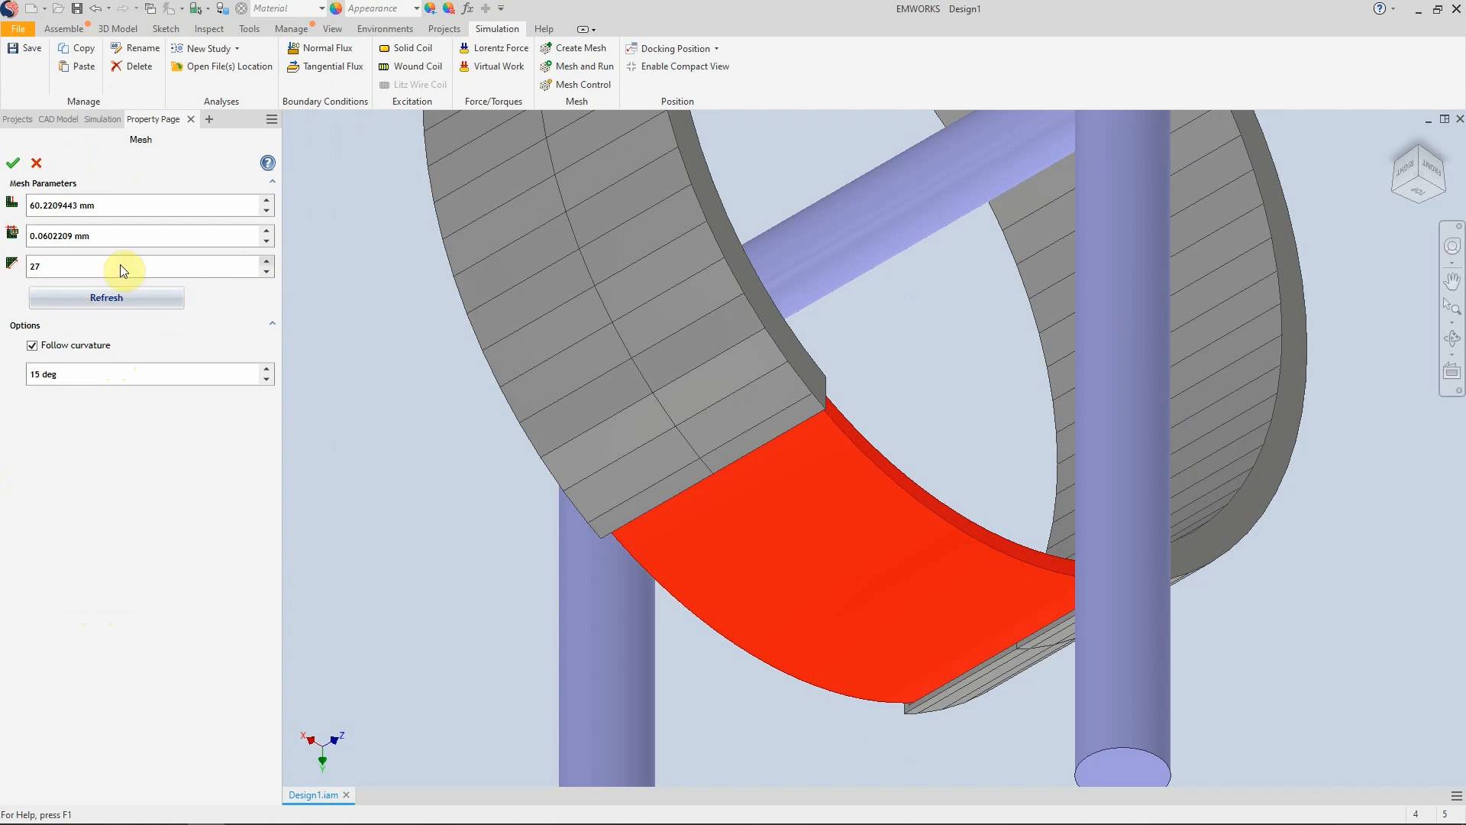
left_click(12, 165)
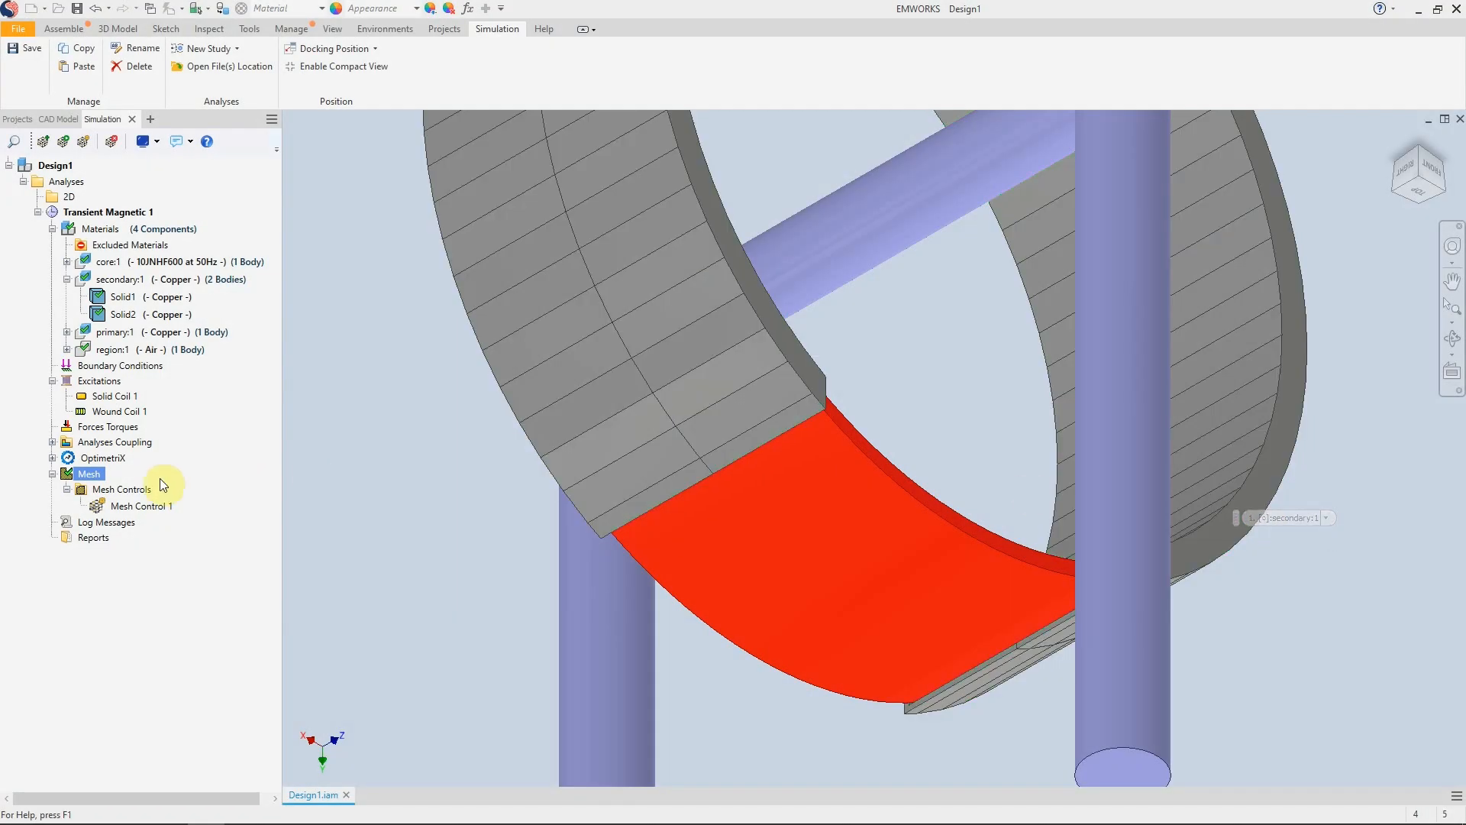
Step: Display the generated mesh and examine it on the core, secondary and primary
right_click(76, 477)
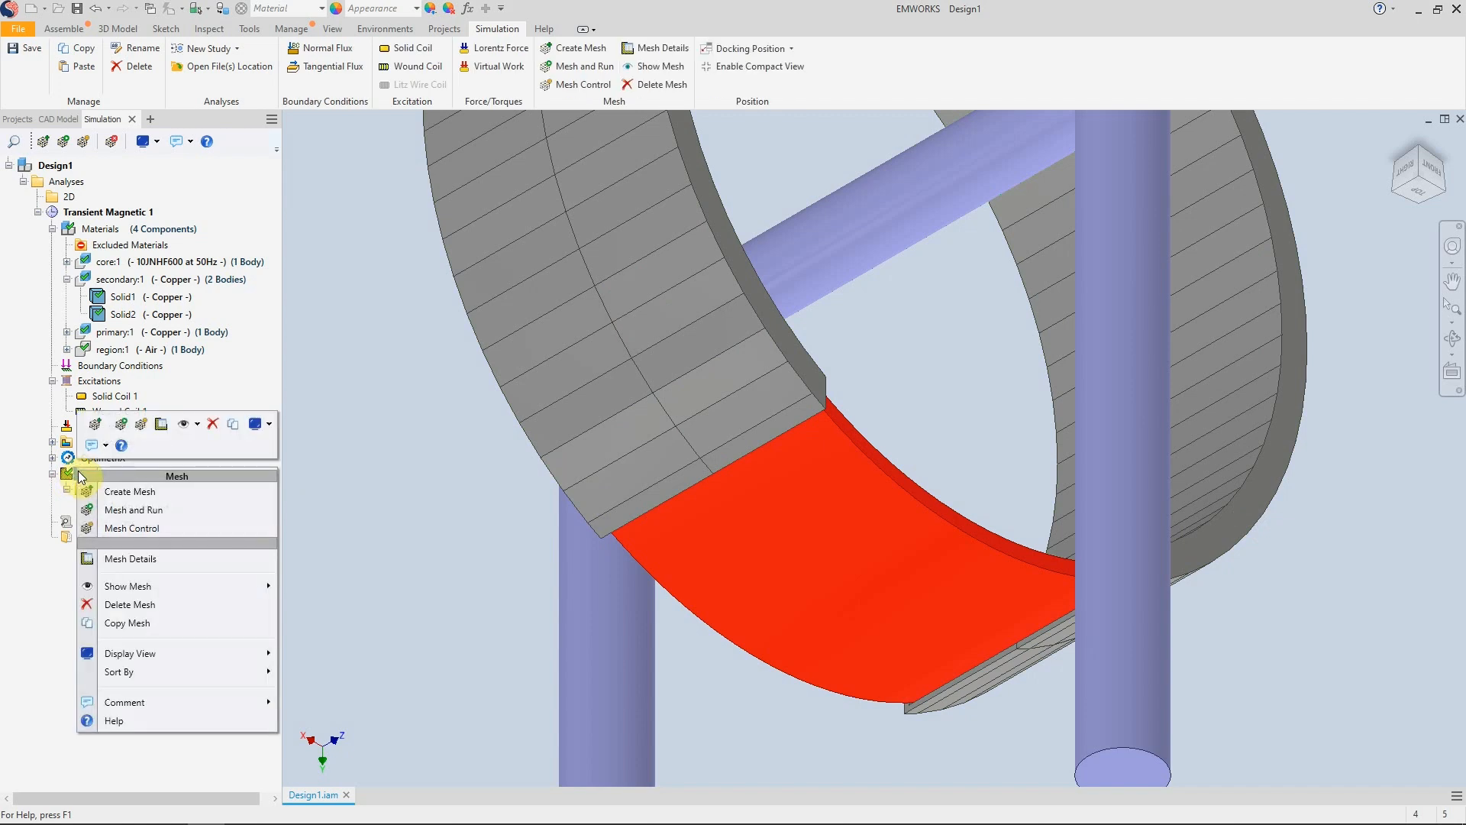
mouse_move(145, 593)
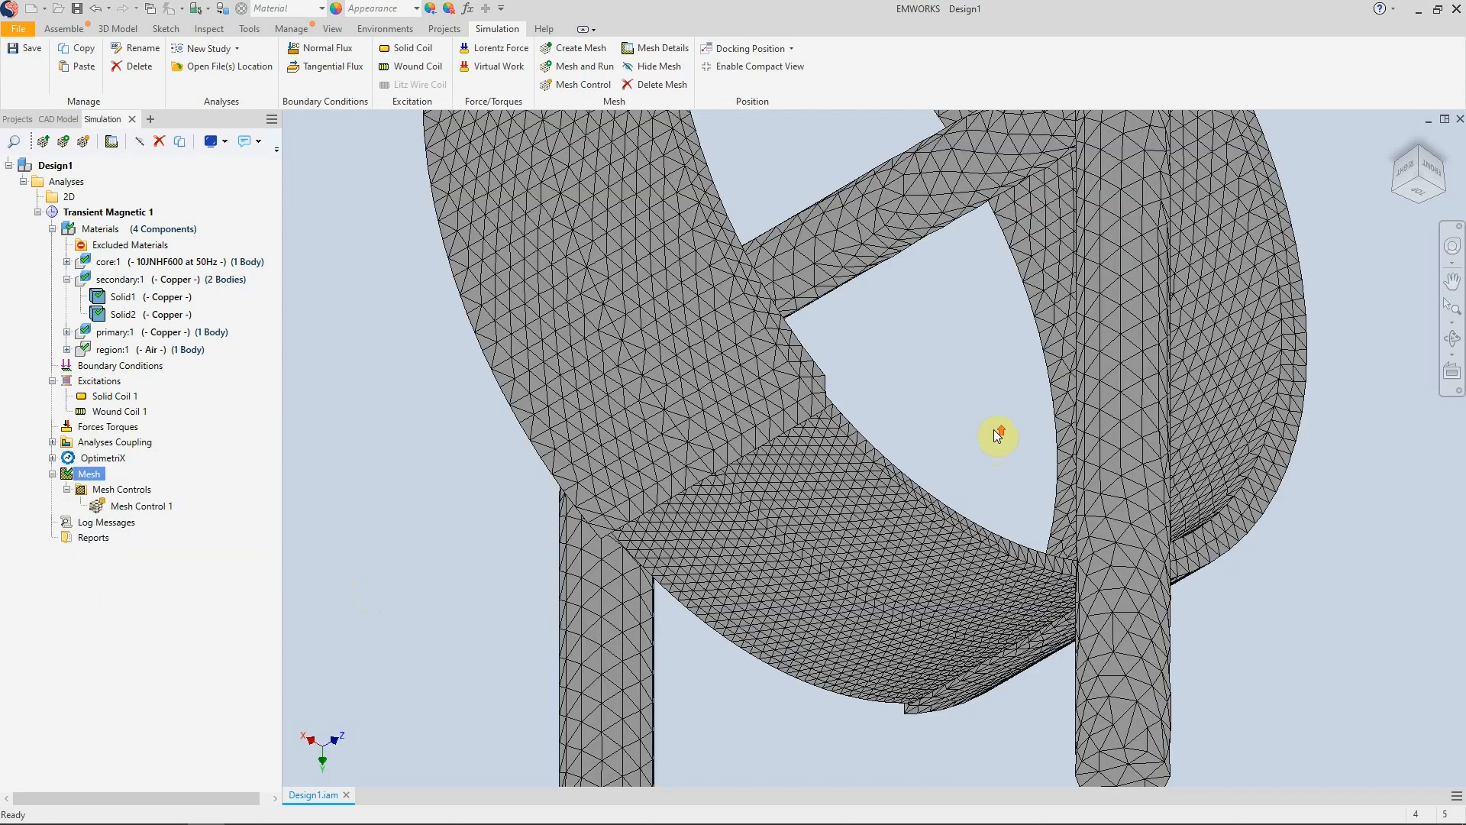
scroll(995, 430, "up", 5)
middle_click_drag(990, 423, 927, 365)
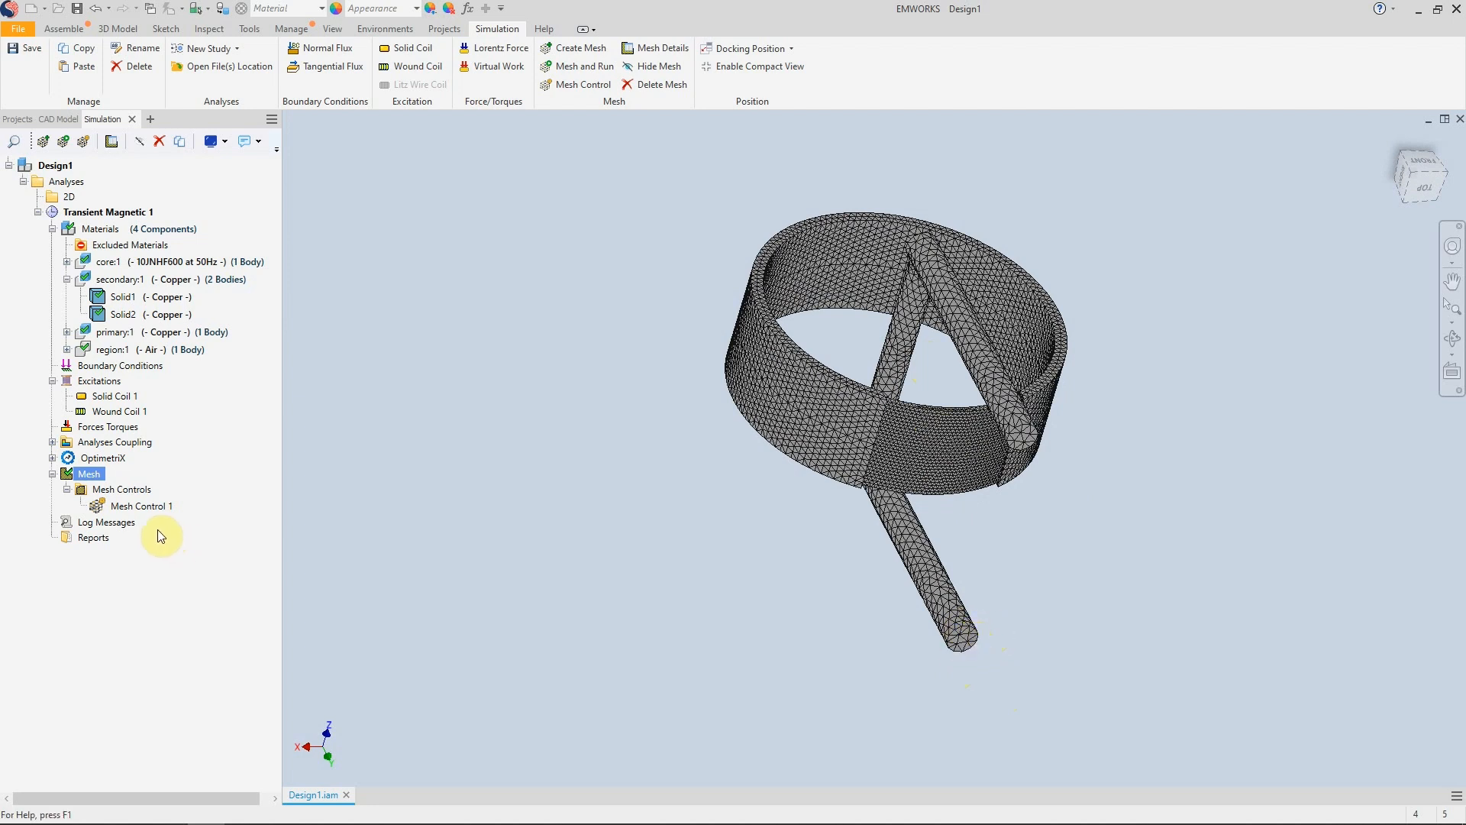
left_click(152, 507)
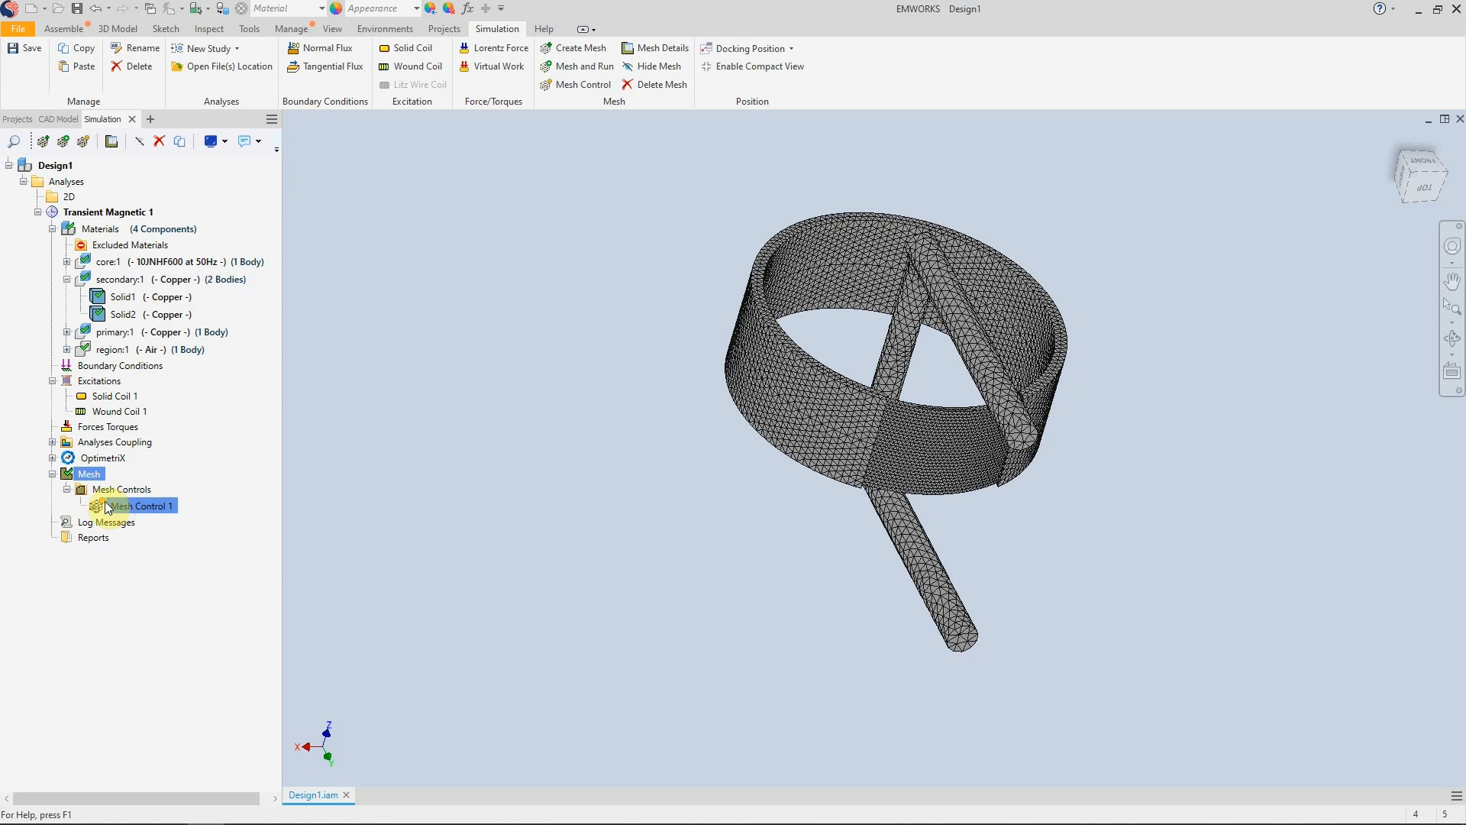
left_click(100, 461)
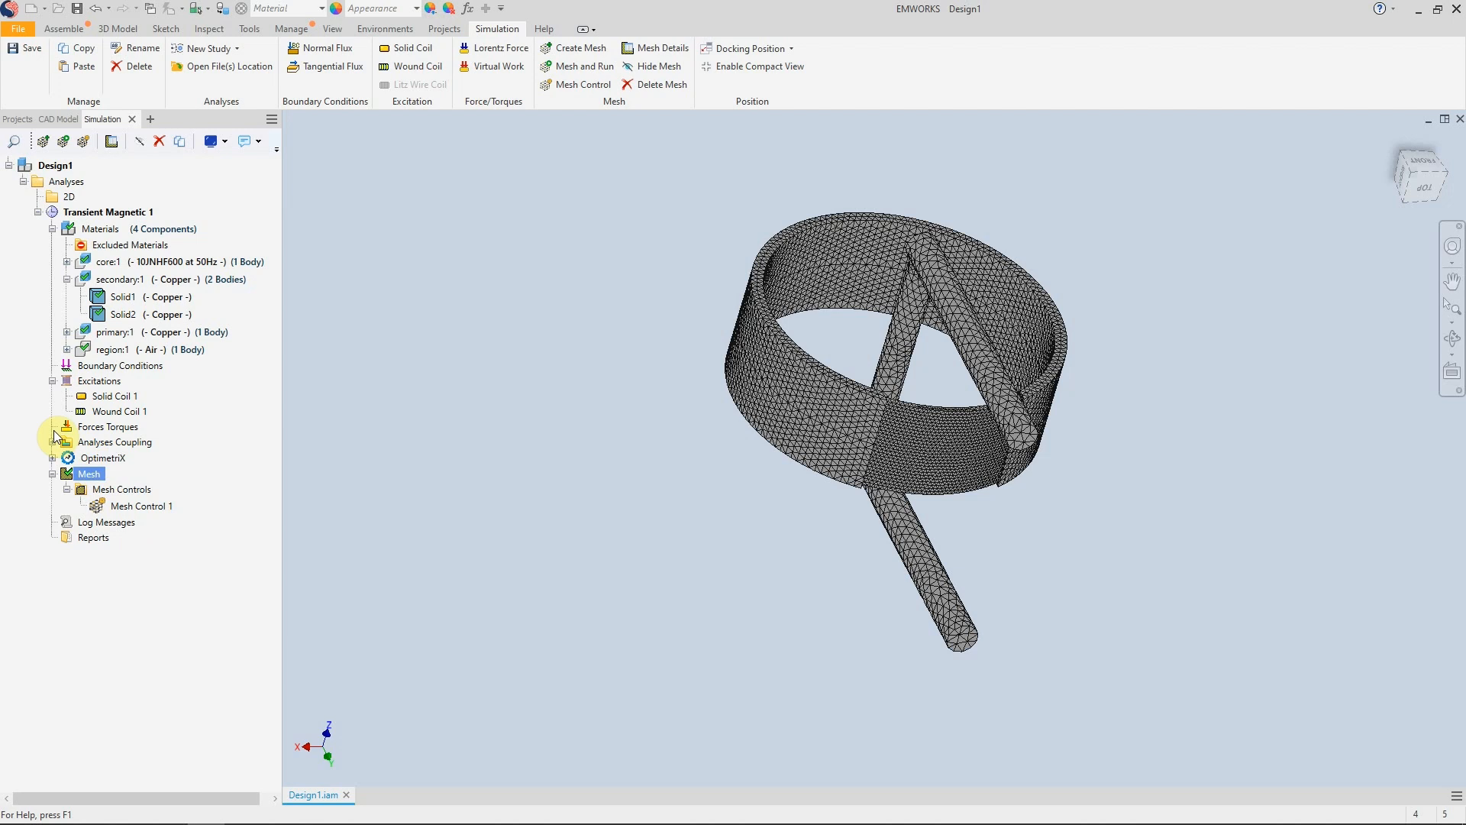
Step: Run the Transient Magnetic 1 study
left_click(108, 212)
right_click(108, 210)
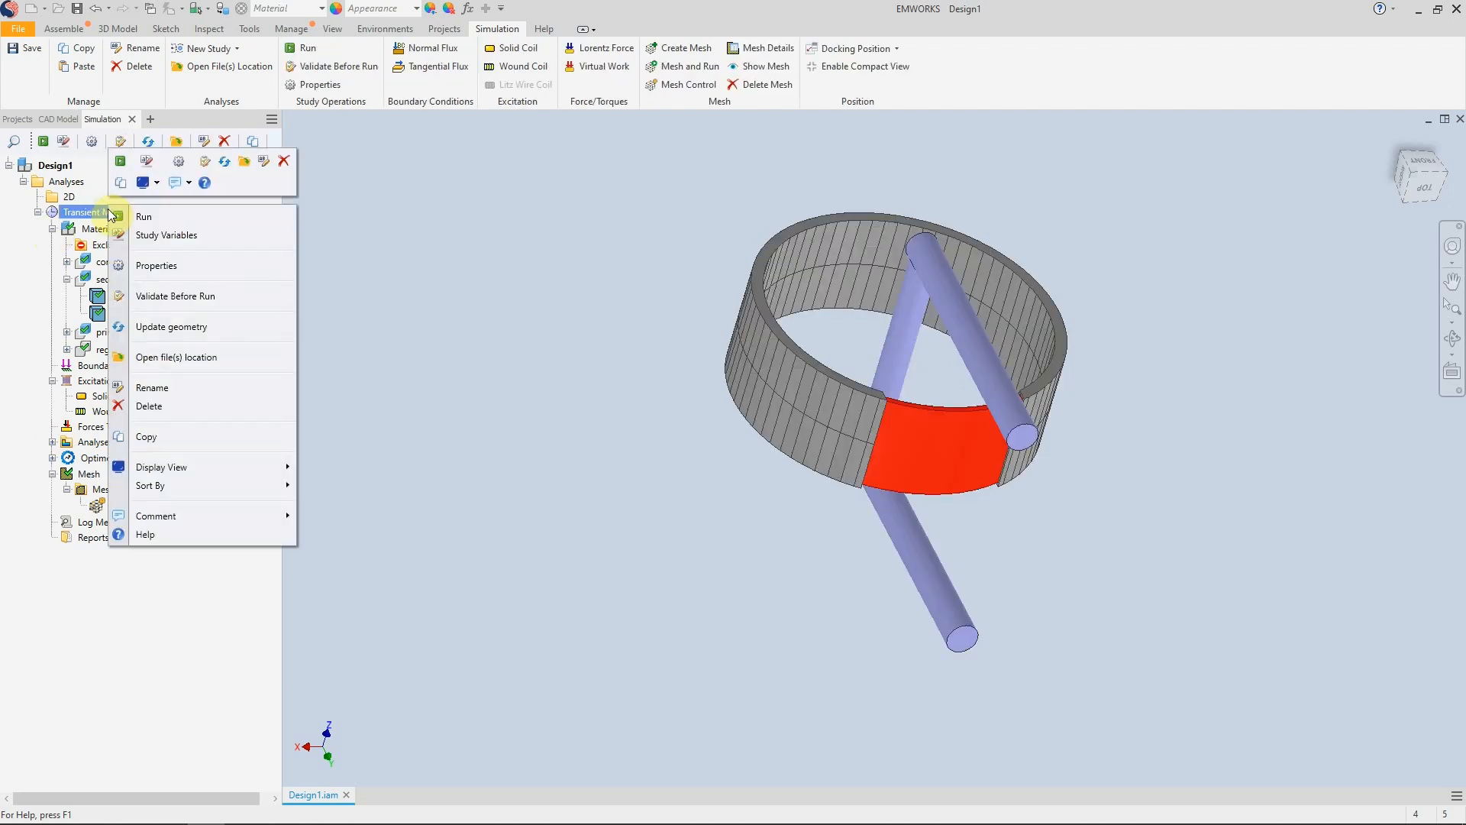
left_click(152, 213)
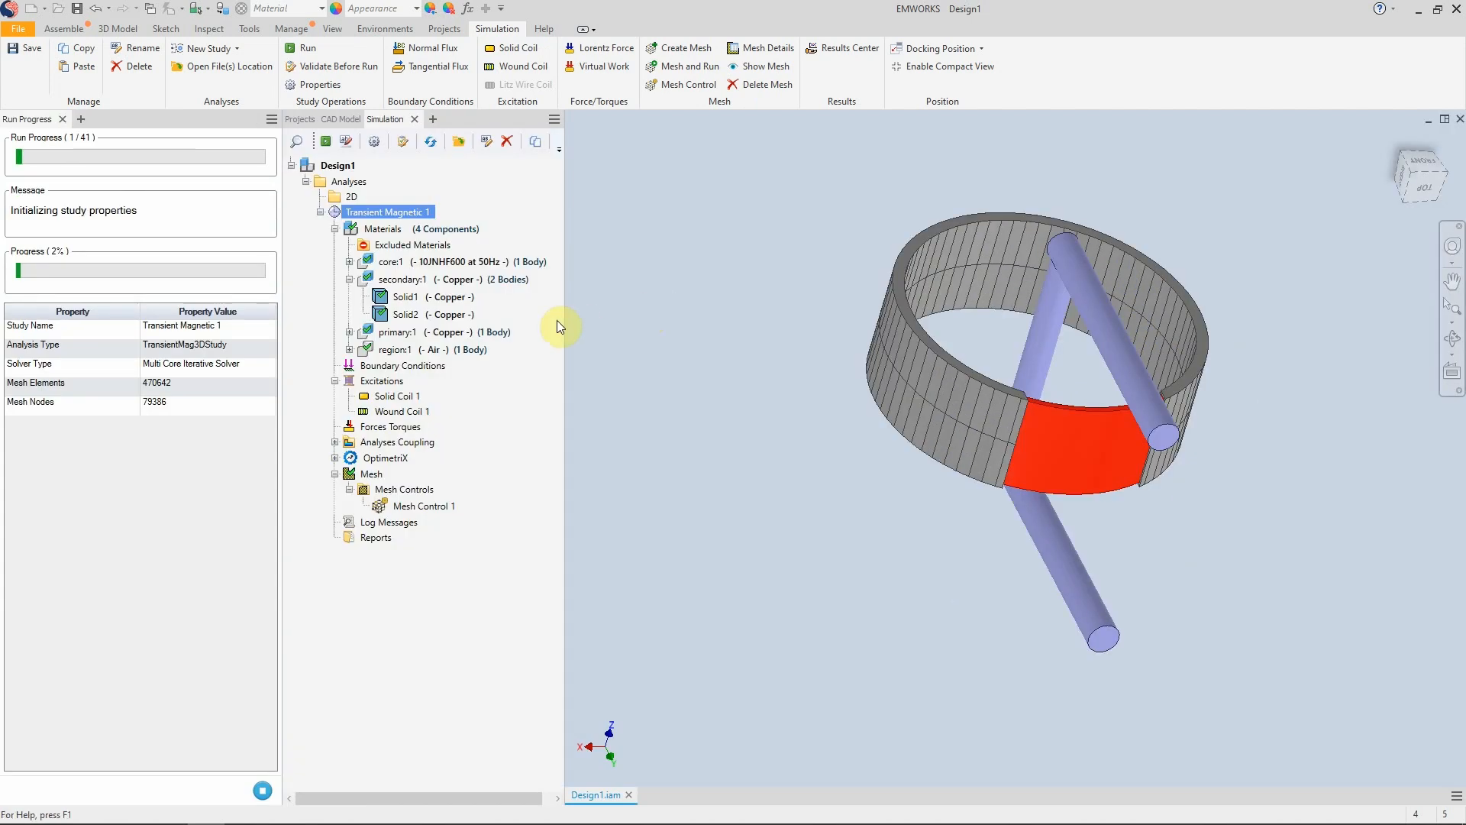